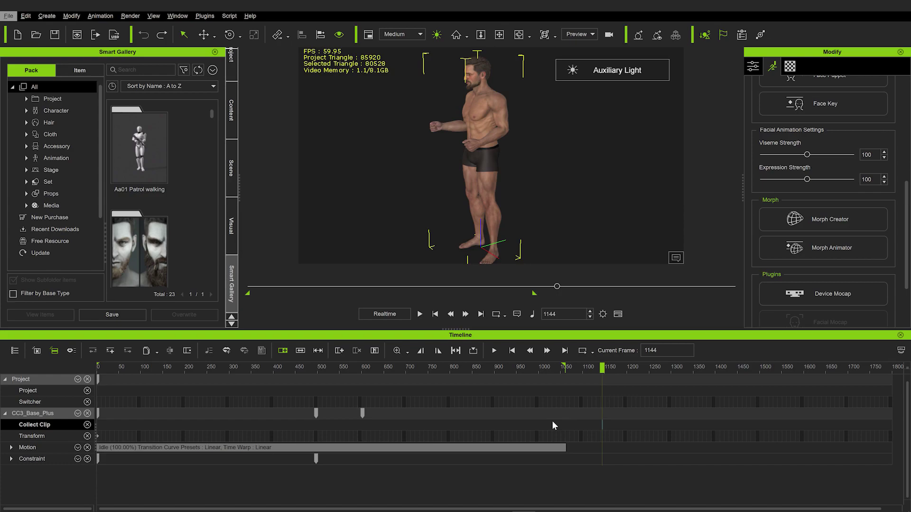
# Collect a clip over the character's full motion and save it as MotionPlus with Bake Constraint Key on, overwriting tut_motion.
pyautogui.moveTo(565, 425); pyautogui.dragTo(160, 437)
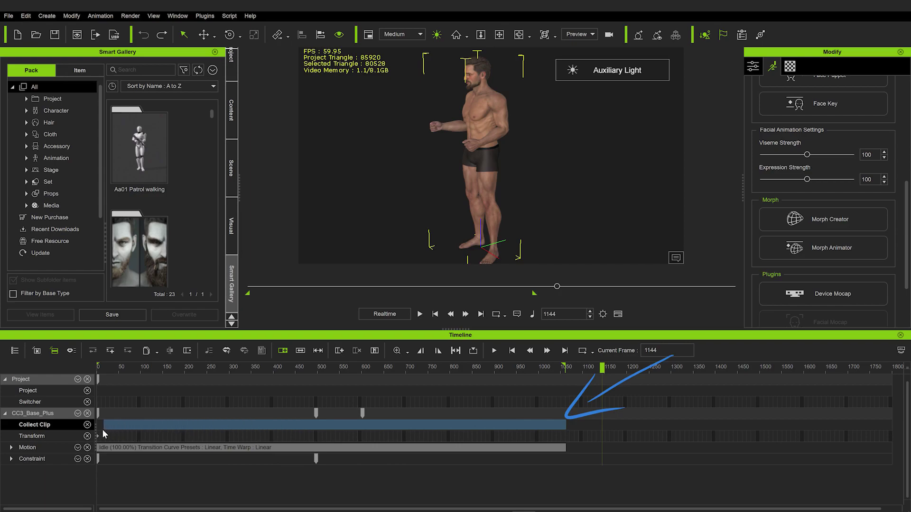
pyautogui.moveTo(103, 434); pyautogui.dragTo(90, 432)
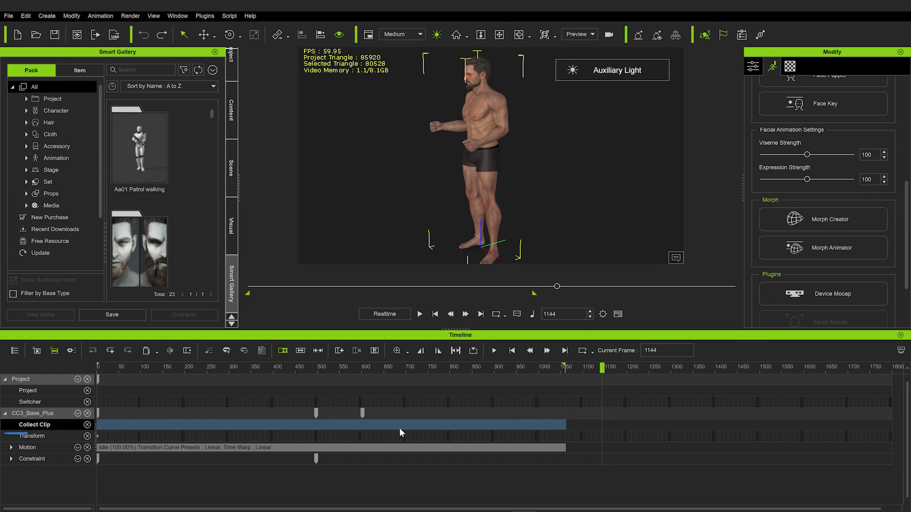
pyautogui.rightClick(437, 423)
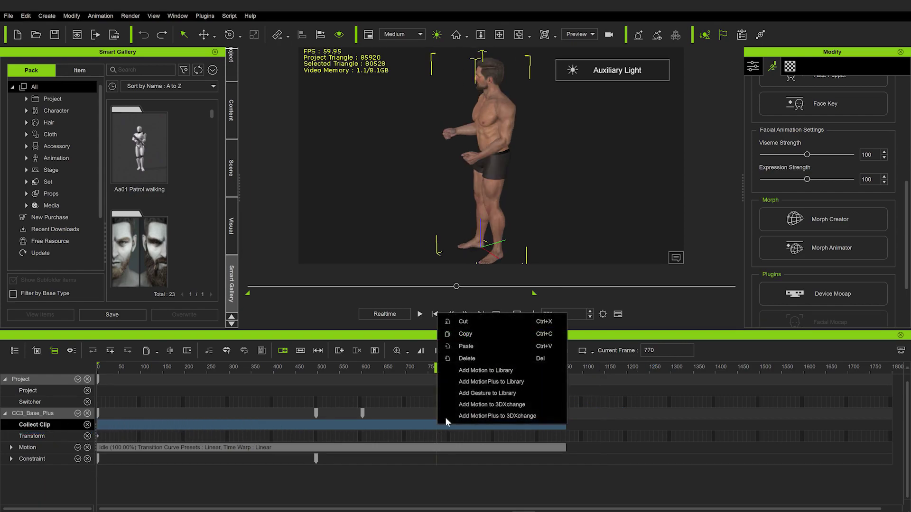
pyautogui.click(491, 382)
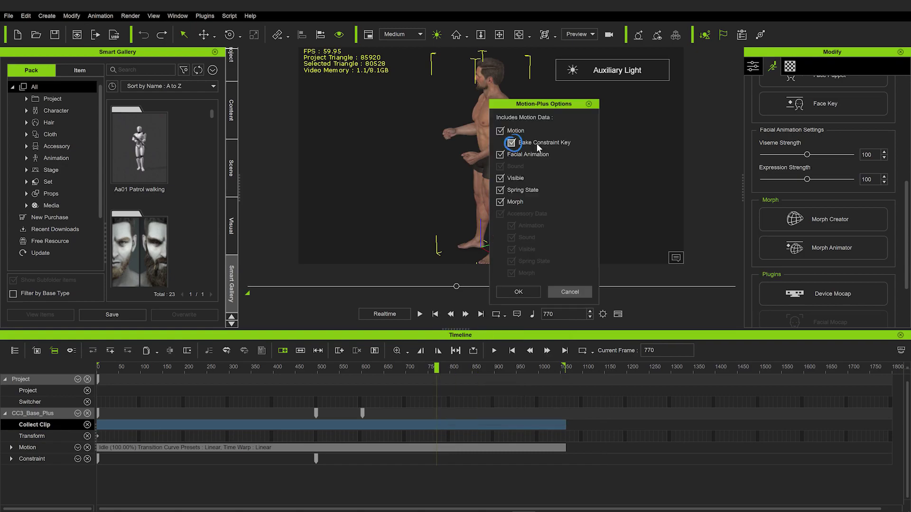
pyautogui.click(516, 290)
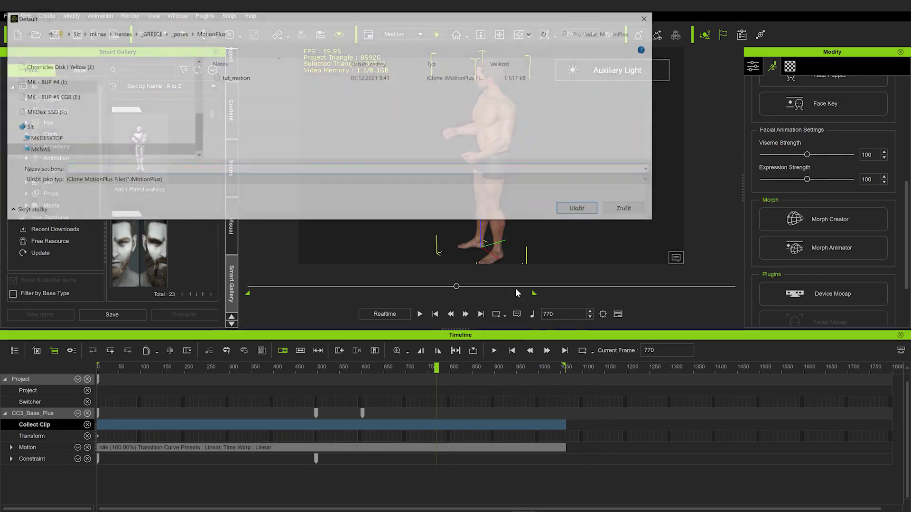
pyautogui.click(240, 78)
pyautogui.doubleClick(242, 78)
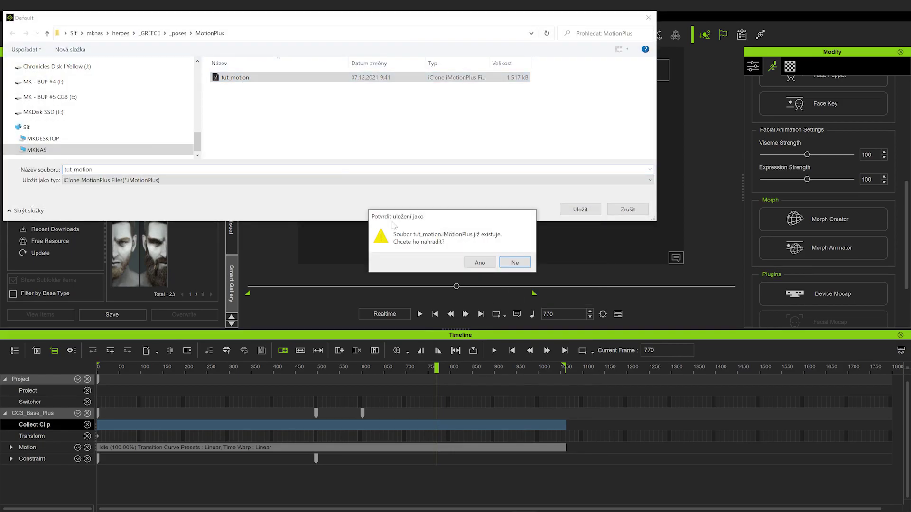
pyautogui.click(474, 264)
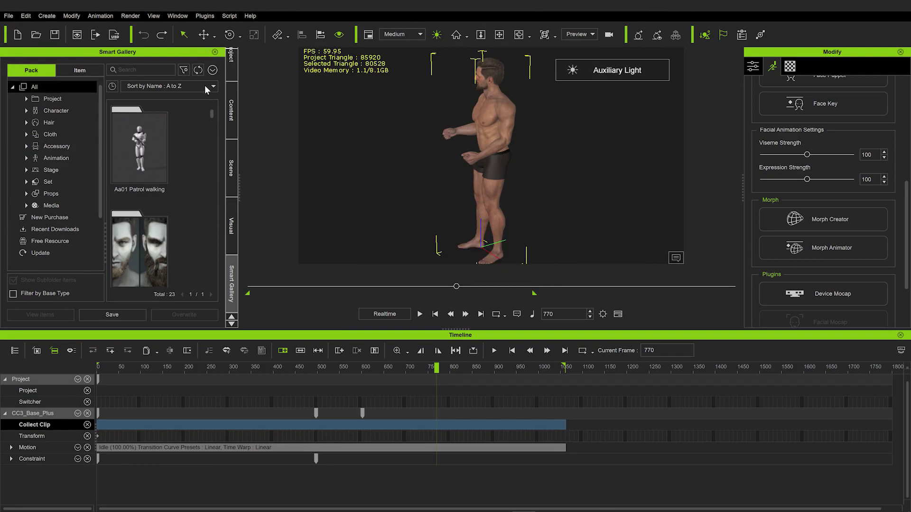
# Import the _poses/MotionPlus folder as custom content into a pack named My MotionPlus using Duplicate, and select tut_motion in the pack.
pyautogui.click(213, 70)
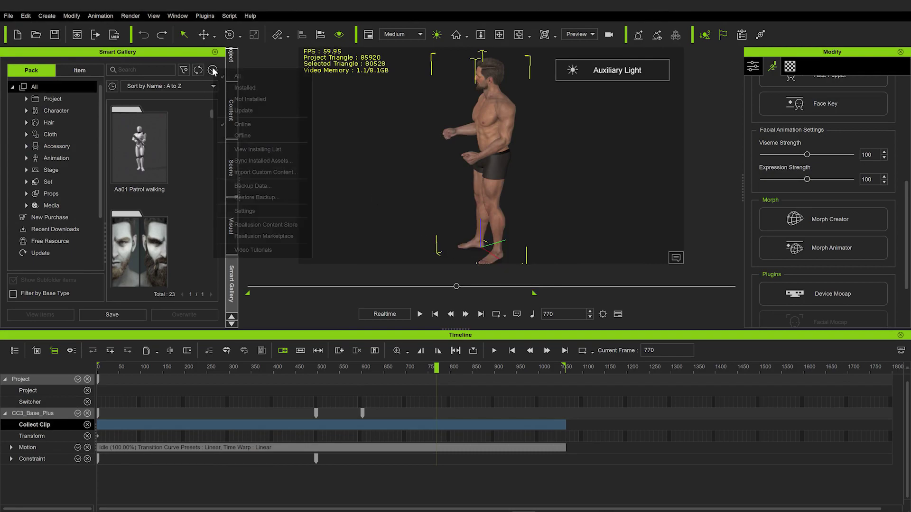
pyautogui.click(270, 172)
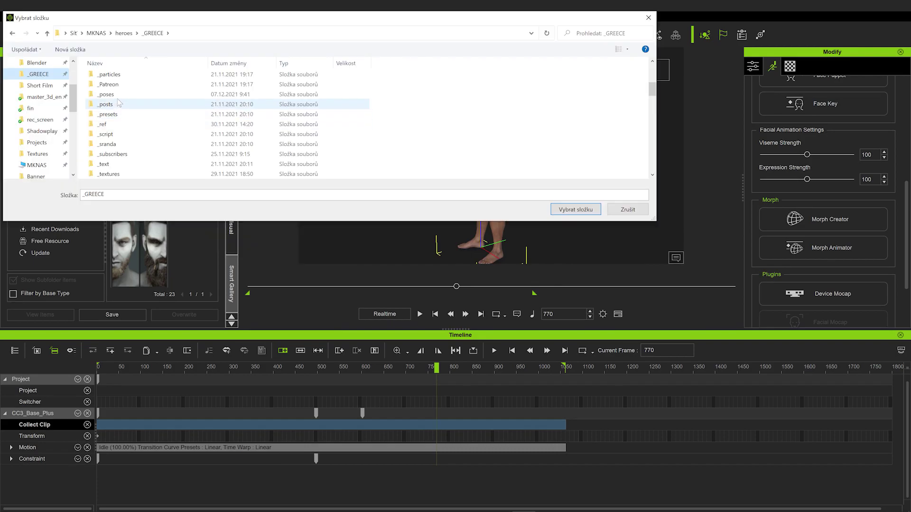
pyautogui.doubleClick(118, 98)
pyautogui.doubleClick(112, 117)
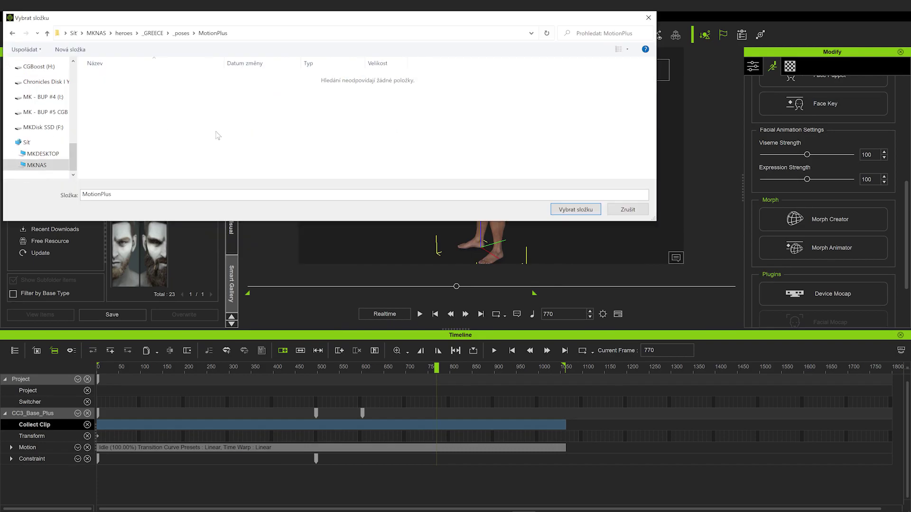
pyautogui.click(567, 211)
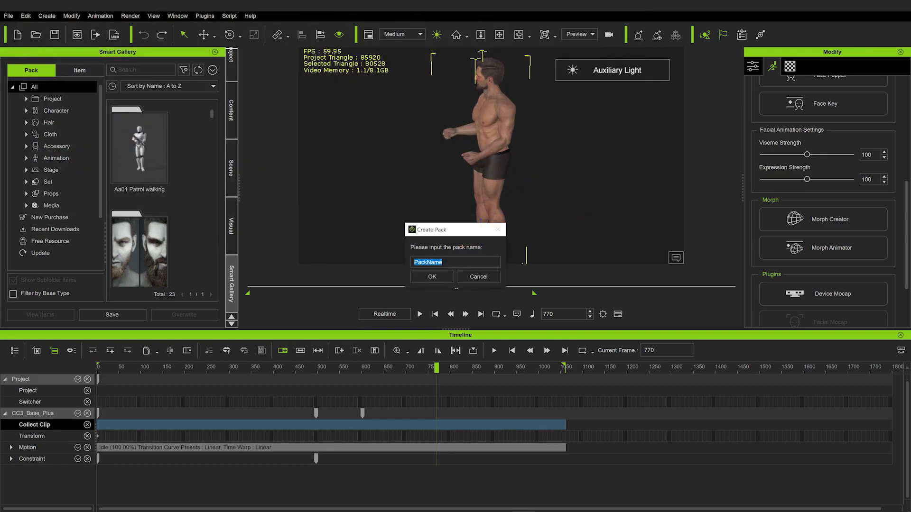
pyautogui.write('My MotionPlus')
pyautogui.press('Return')
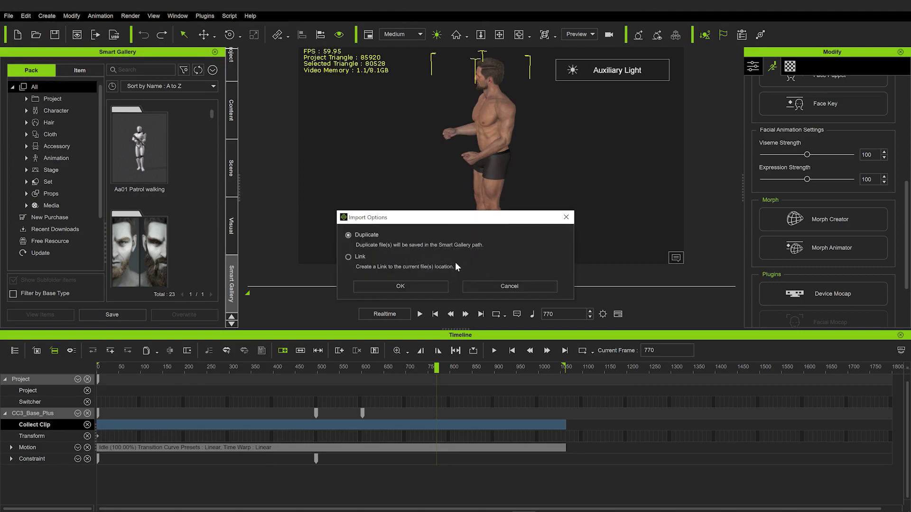
pyautogui.click(406, 284)
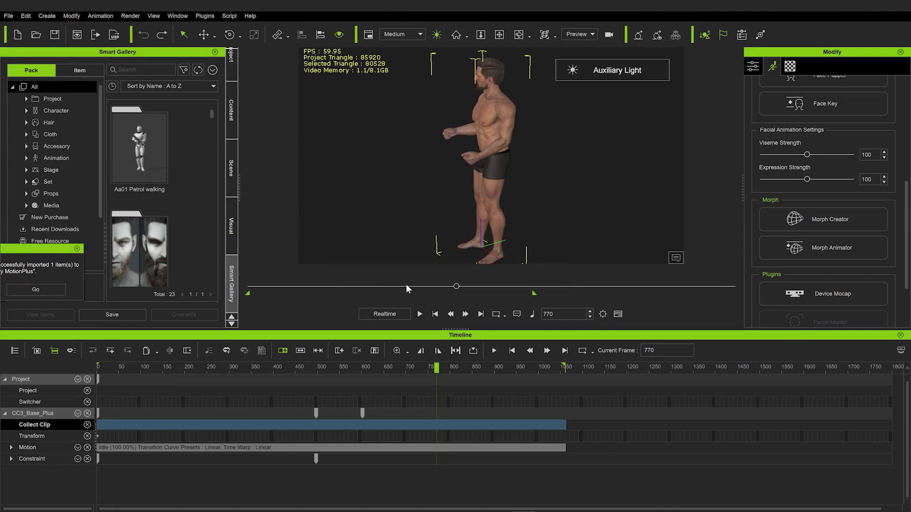
pyautogui.click(36, 287)
pyautogui.click(133, 141)
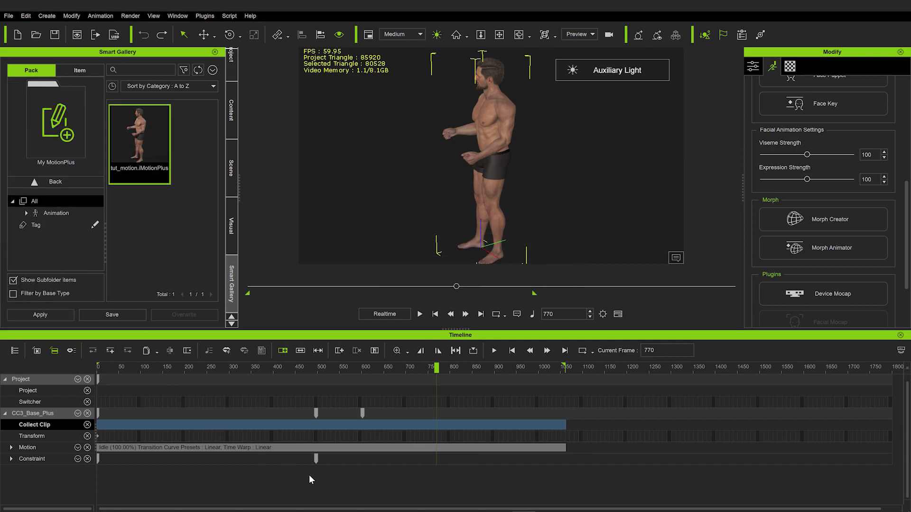
# Delete the existing motion and keys from the character's timeline tracks and apply the tut_motion item to the character.
pyautogui.moveTo(453, 479); pyautogui.dragTo(64, 376)
pyautogui.press('Delete')
pyautogui.moveTo(142, 145); pyautogui.dragTo(469, 157)
# Scrub and play the applied motion with the character's face in close-up to check its facial animation.
pyautogui.moveTo(202, 364); pyautogui.dragTo(309, 365)
pyautogui.scroll(6, 430, 160)
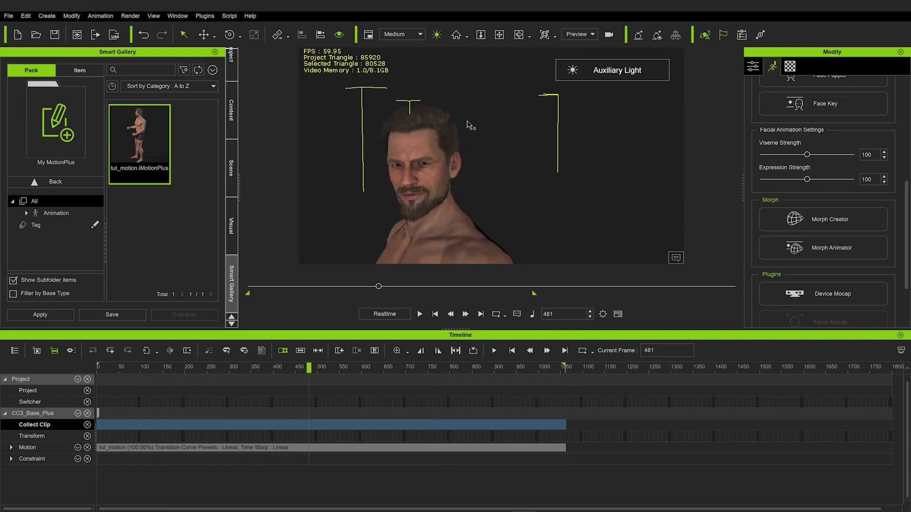
pyautogui.press('space')
pyautogui.press('space')
pyautogui.click(142, 448)
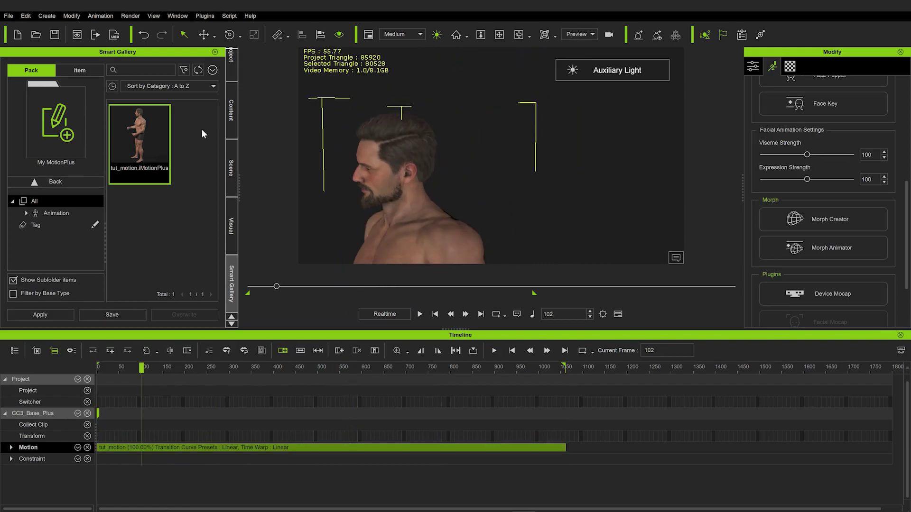
# Export the animated character as FBX with the Blender target preset and embedded textures.
pyautogui.click(9, 16)
pyautogui.moveTo(62, 92)
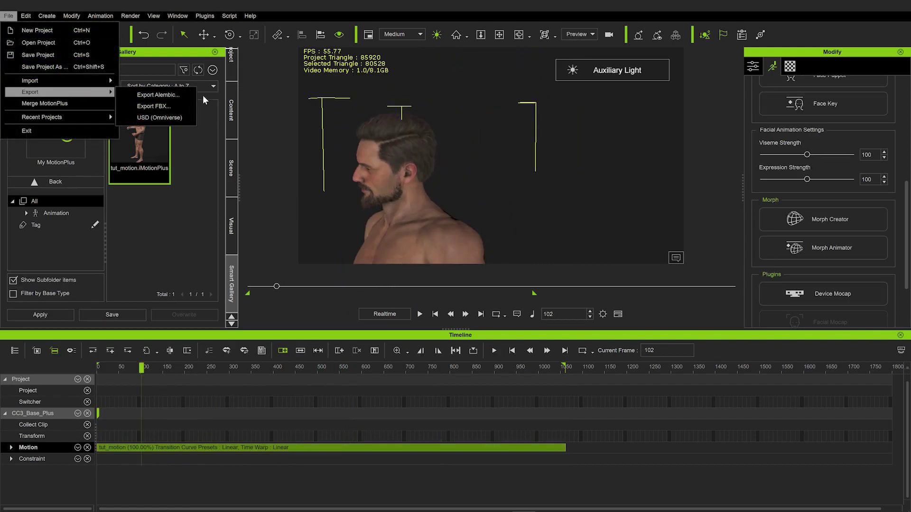
pyautogui.click(163, 106)
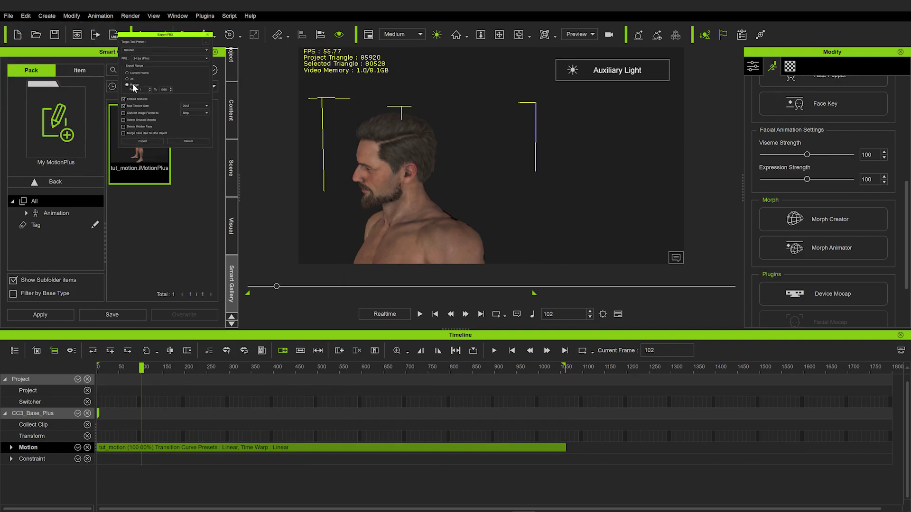
pyautogui.click(142, 141)
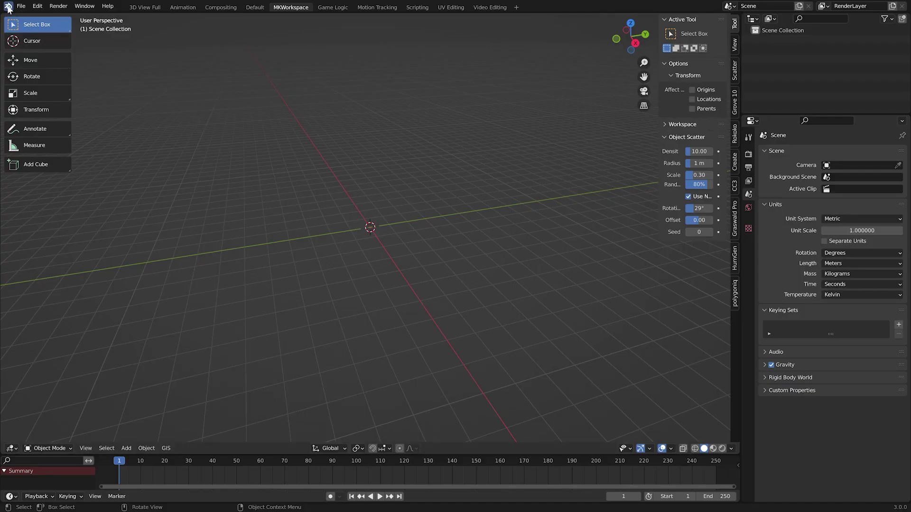
# Switch to Blender, import the exported character with the standard FBX importer and inspect the model.
pyautogui.click(21, 5)
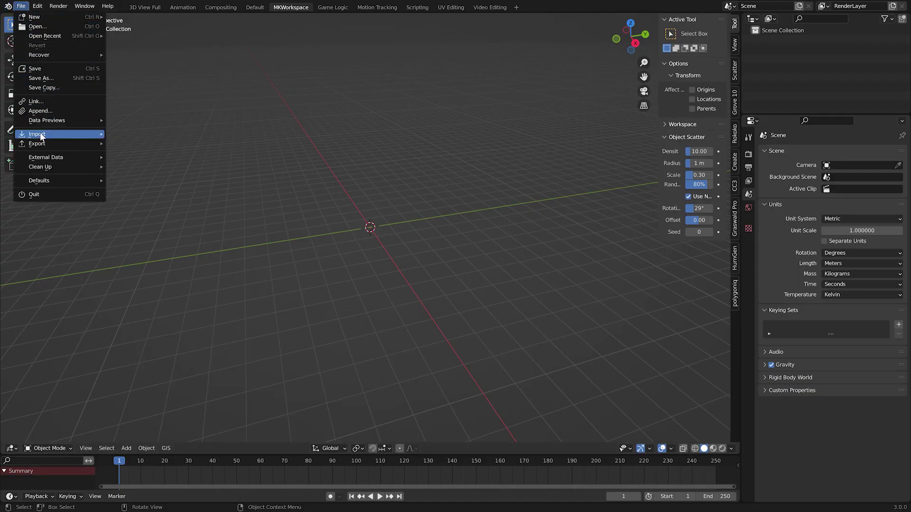
pyautogui.moveTo(40, 133)
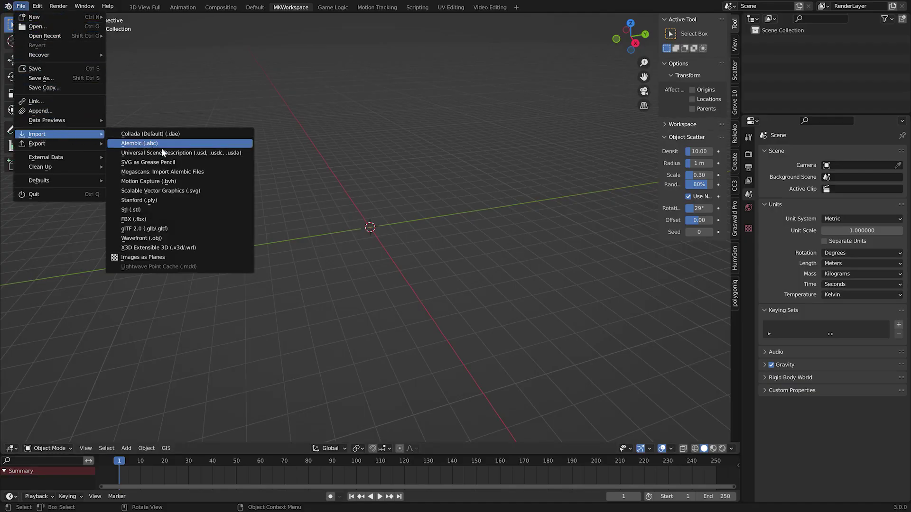
pyautogui.click(166, 219)
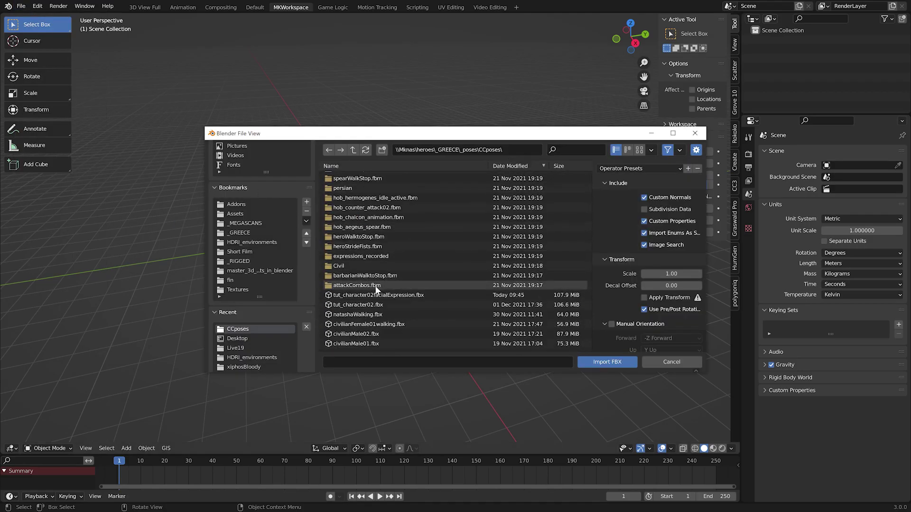
pyautogui.doubleClick(374, 301)
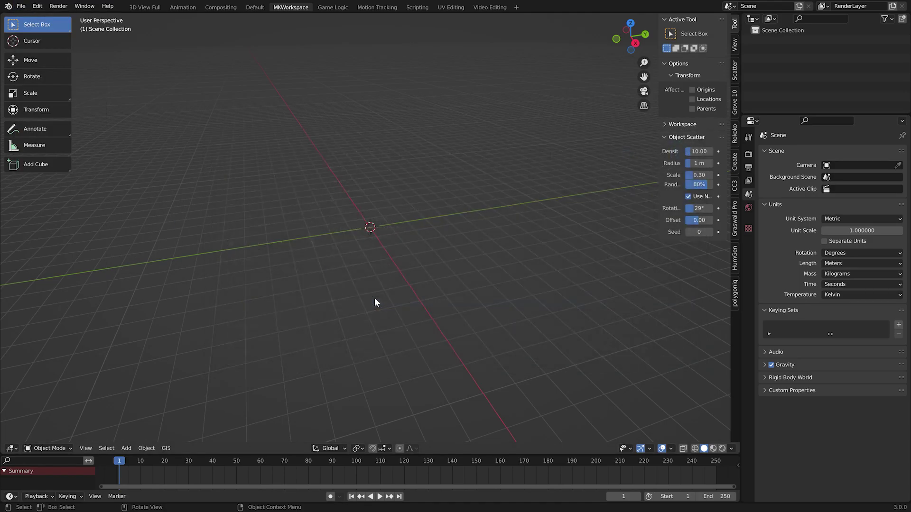
pyautogui.scroll(4, 348, 182)
pyautogui.moveTo(353, 176); pyautogui.dragTo(401, 184, button='middle')
pyautogui.scroll(5, 402, 186)
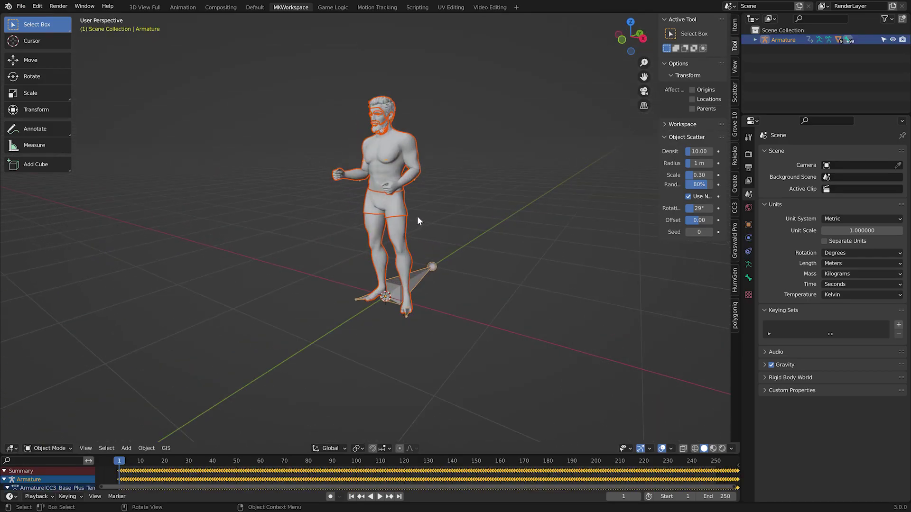
pyautogui.moveTo(418, 214)
pyautogui.mouseDown(button='middle')
pyautogui.moveTo(474, 220)
pyautogui.moveTo(419, 215)
pyautogui.mouseUp(button='middle')
pyautogui.scroll(2, 419, 216)
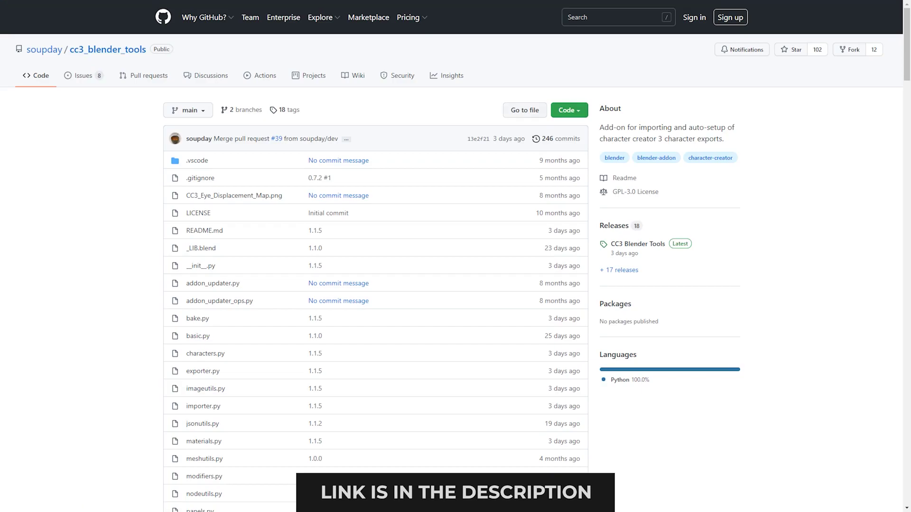
# Get the cc3_blender_tools code from its GitHub page and install the cc3_blender_tools-main archive as a Blender add-on.
pyautogui.click(569, 109)
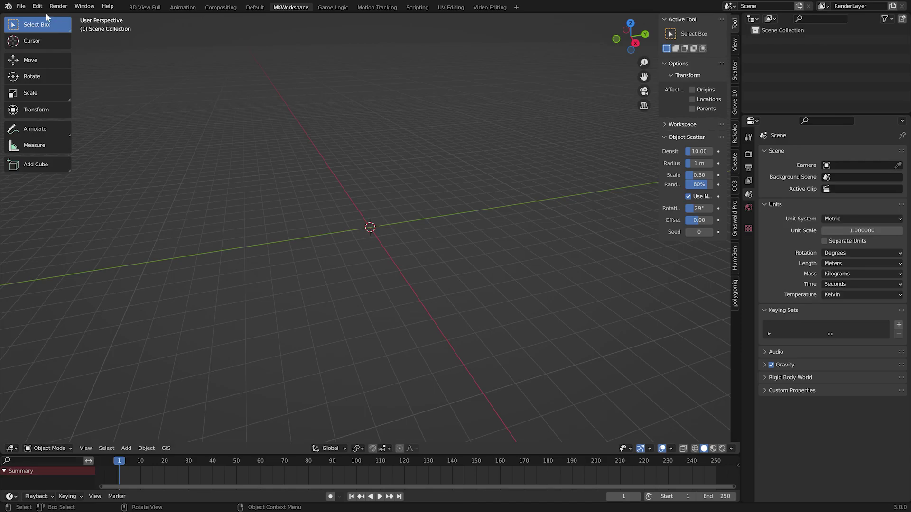
pyautogui.click(37, 6)
pyautogui.click(61, 143)
pyautogui.click(245, 26)
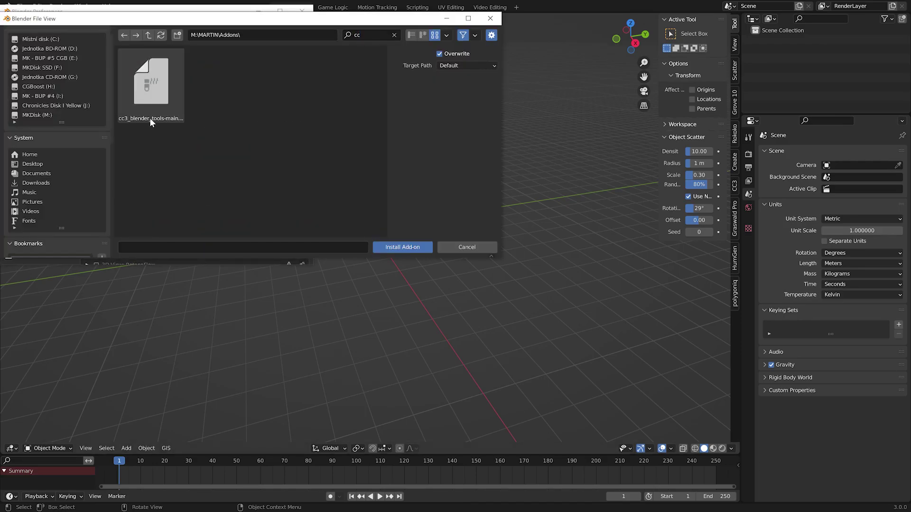
pyautogui.click(151, 119)
pyautogui.click(403, 248)
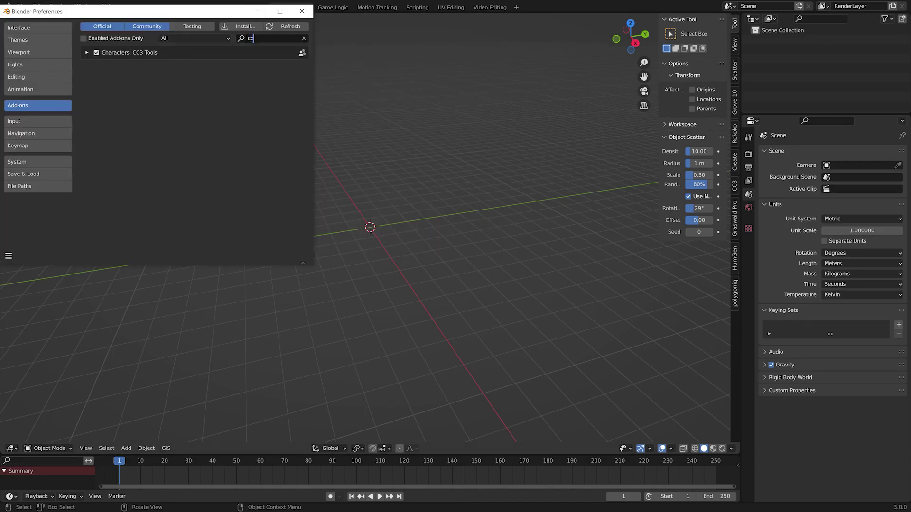
# Enable the Characters: CC3 Tools add-on, expand its details and save the preferences.
pyautogui.click(96, 53)
pyautogui.click(87, 52)
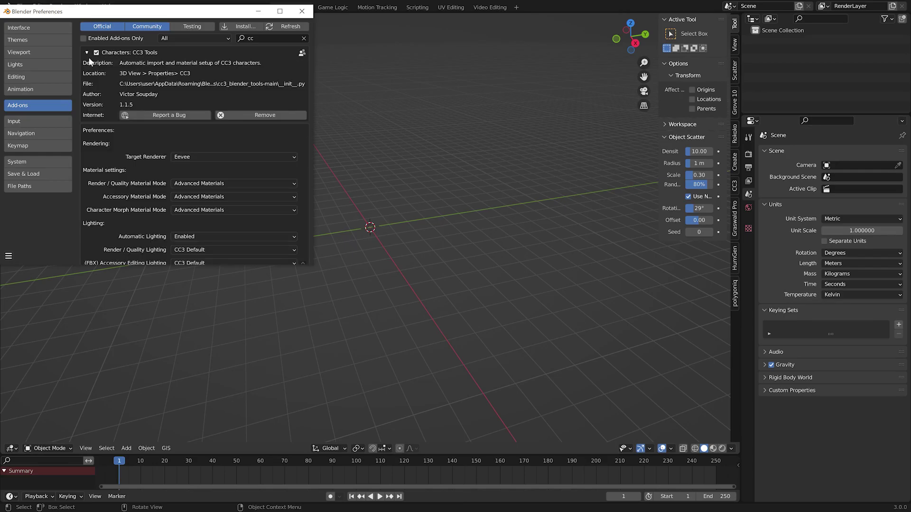
pyautogui.click(9, 255)
pyautogui.click(26, 235)
pyautogui.click(301, 11)
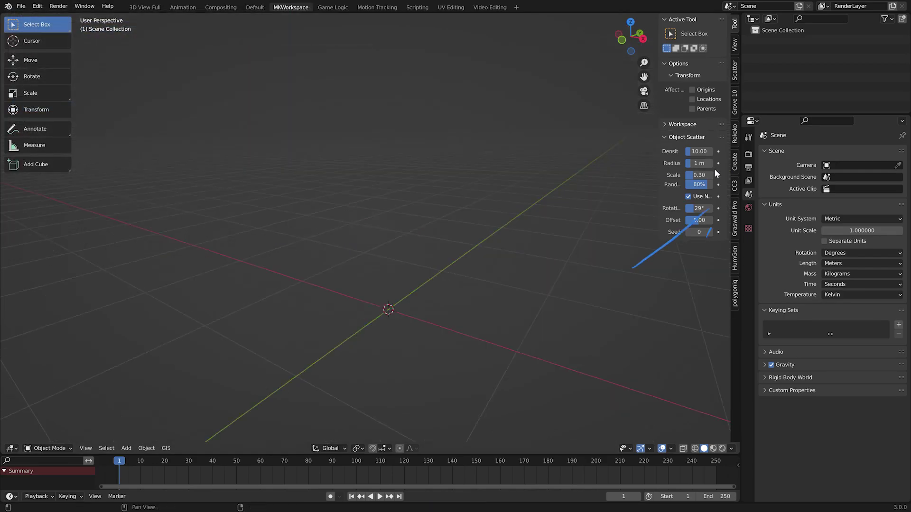
# Import tut_character02facialExpression.fbx with the CC3 add-on's Import Character command, keeping Import Animation on.
pyautogui.click(735, 186)
pyautogui.click(697, 96)
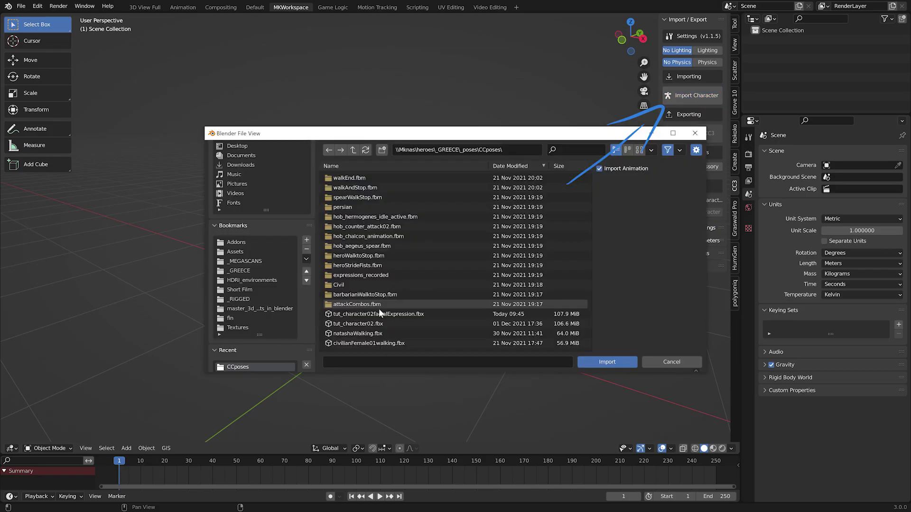
pyautogui.click(397, 314)
pyautogui.doubleClick(396, 314)
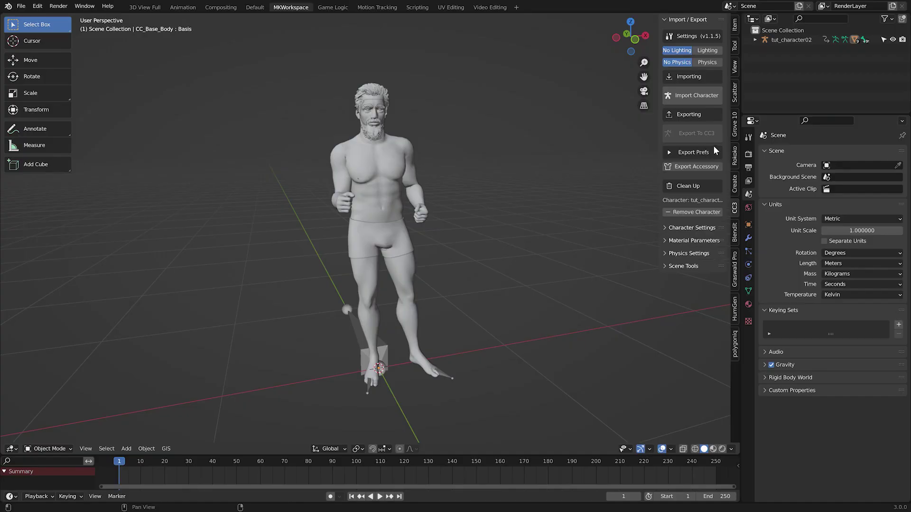
# Set the Cycles render device to GPU Compute and the viewport max samples to 256.
pyautogui.click(748, 154)
pyautogui.click(855, 177)
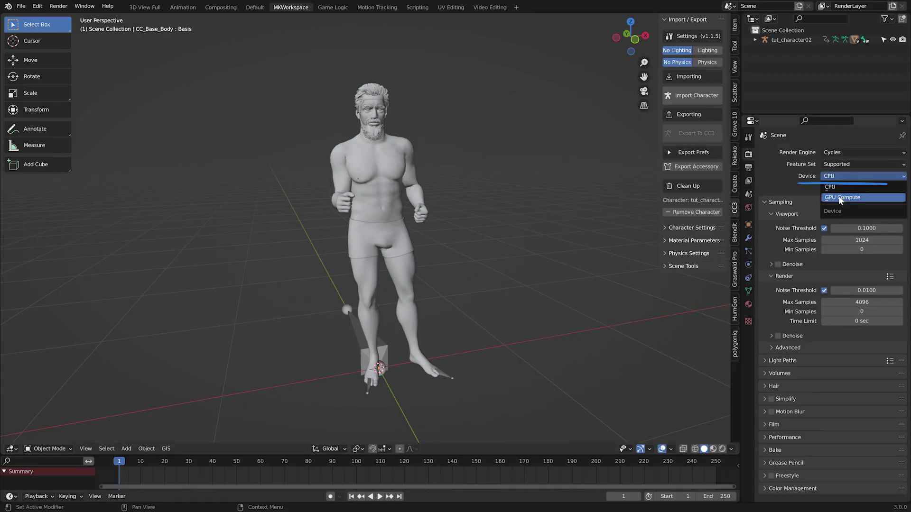
pyautogui.click(843, 198)
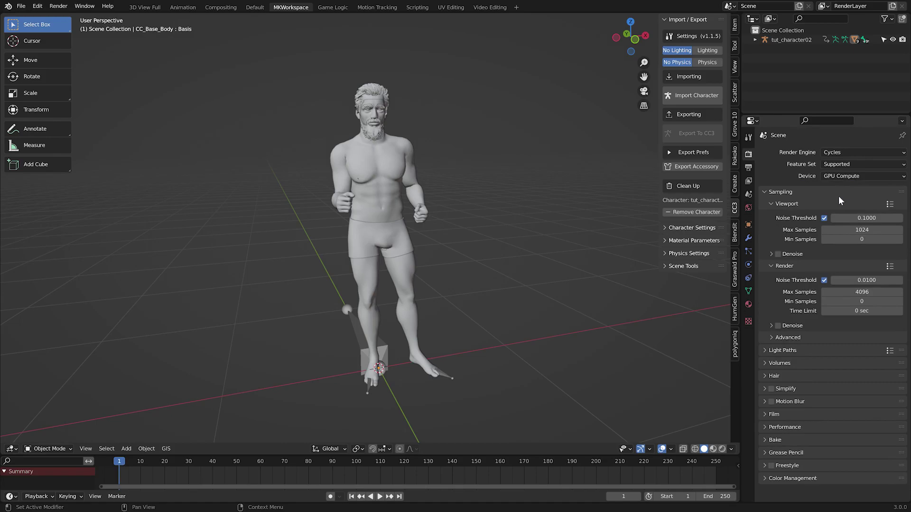
pyautogui.click(852, 230)
pyautogui.write('256')
pyautogui.press('Return')
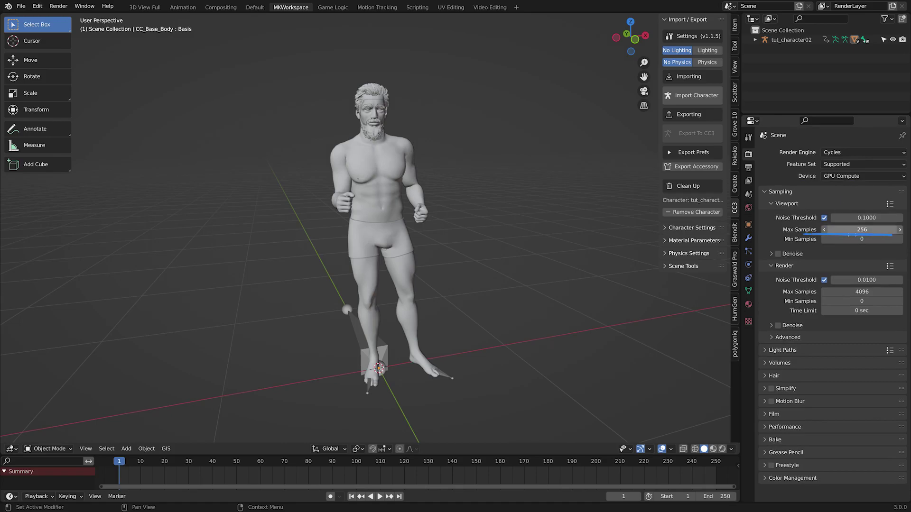
# Show the viewport in rendered shading without overlays or Scene World lighting, and expand the Light Paths render settings.
pyautogui.click(723, 449)
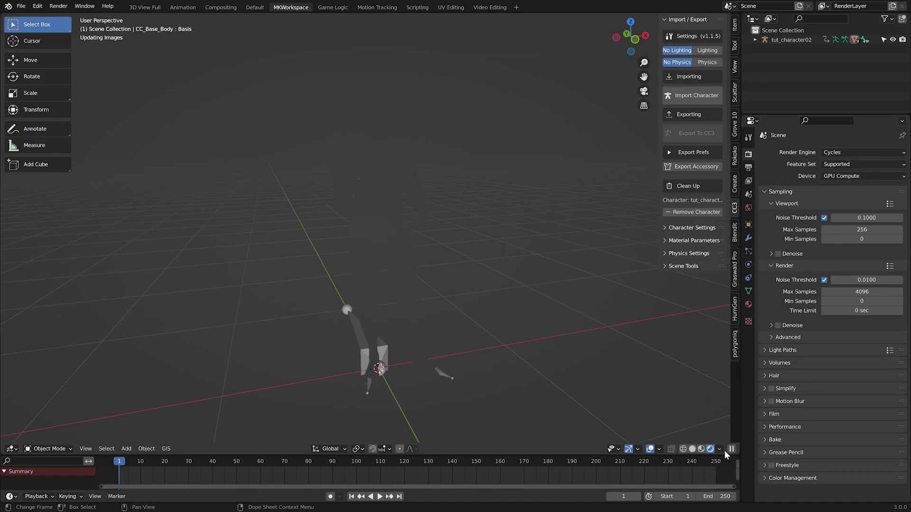
pyautogui.click(650, 449)
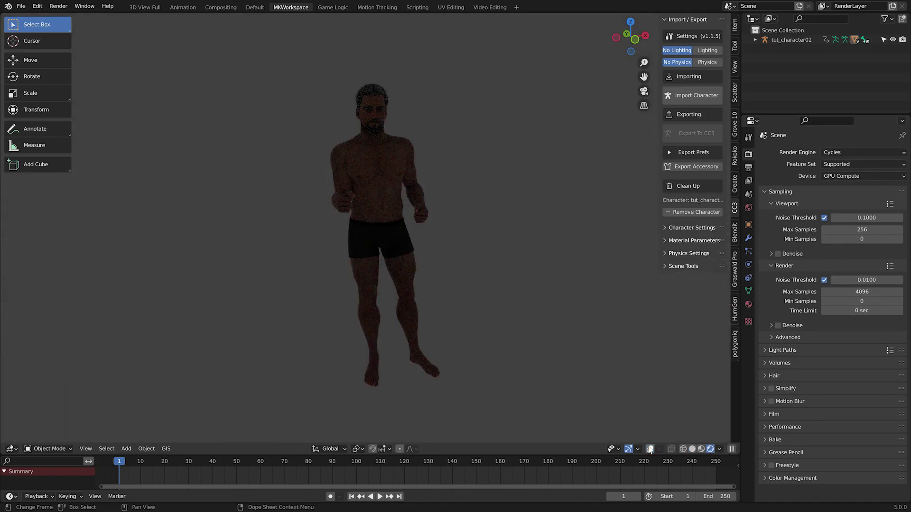
pyautogui.click(719, 449)
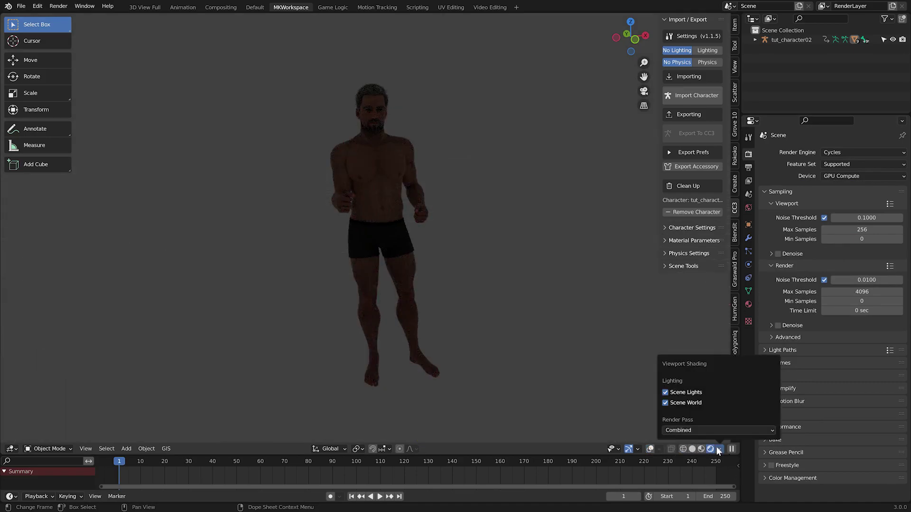
pyautogui.click(666, 403)
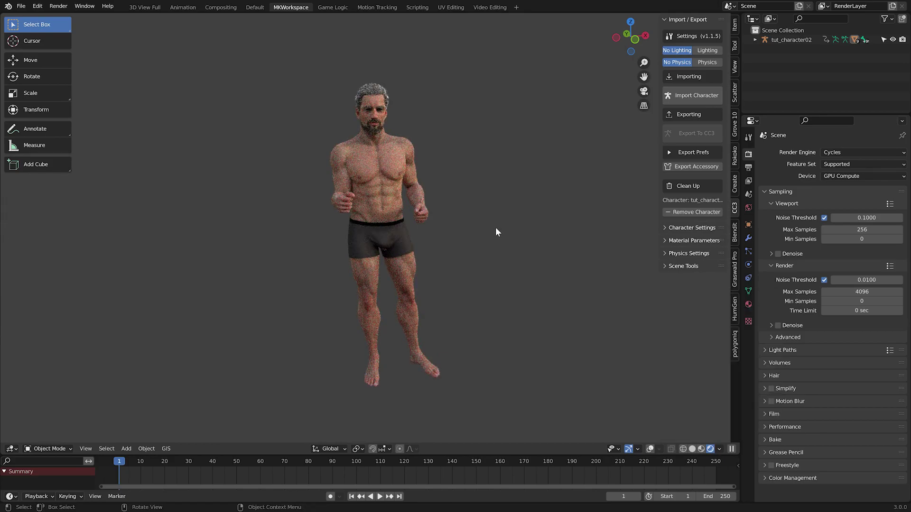
pyautogui.click(789, 350)
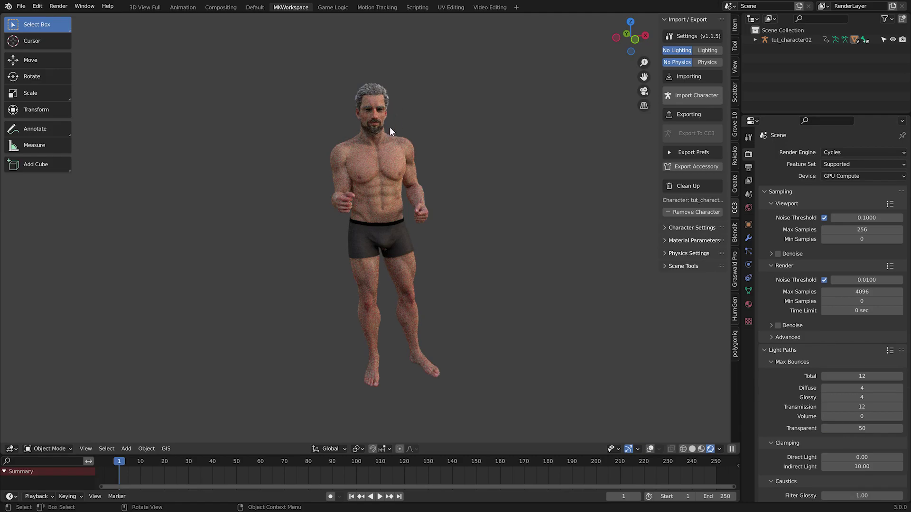
# Turn the viewport overlays back on and select the CC_Base_Eye object in the character's face.
pyautogui.click(380, 113)
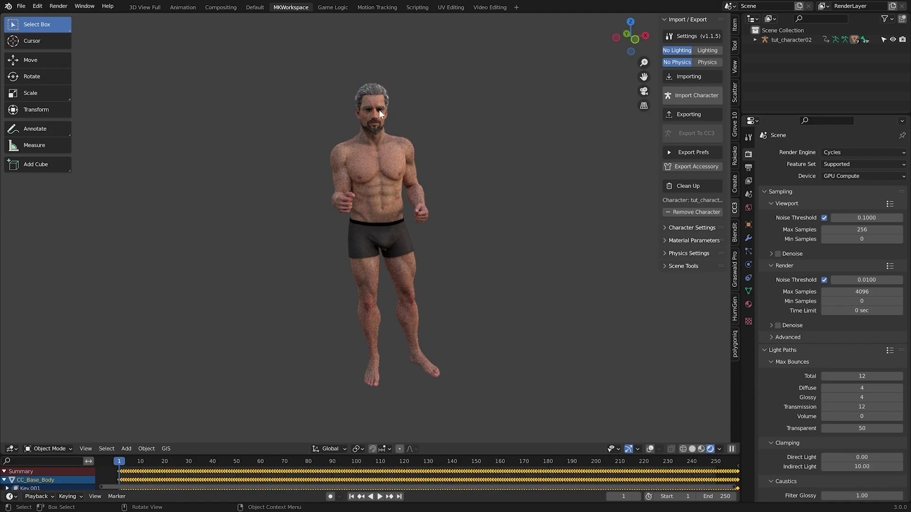
pyautogui.press('KP_Decimal')
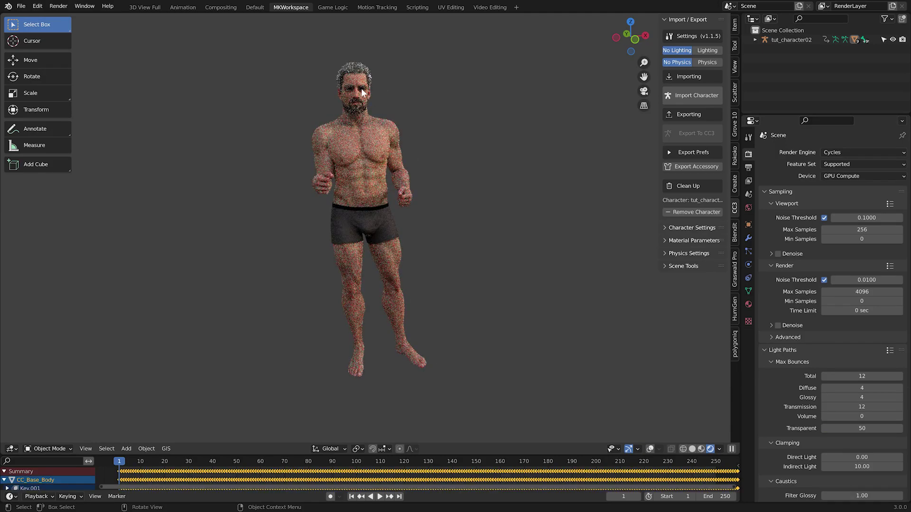
pyautogui.click(361, 89)
pyautogui.press('KP_Decimal')
pyautogui.moveTo(439, 185); pyautogui.dragTo(418, 129, button='middle')
pyautogui.scroll(-4, 418, 131)
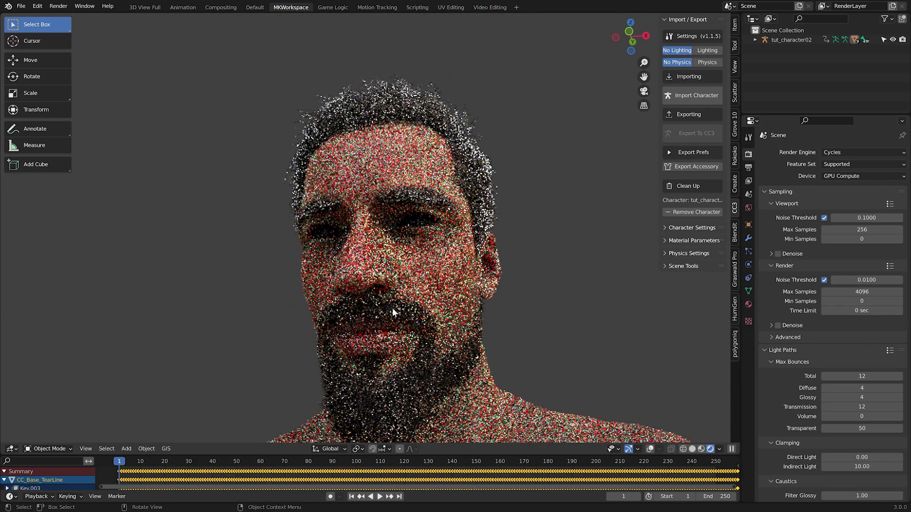
pyautogui.click(544, 233)
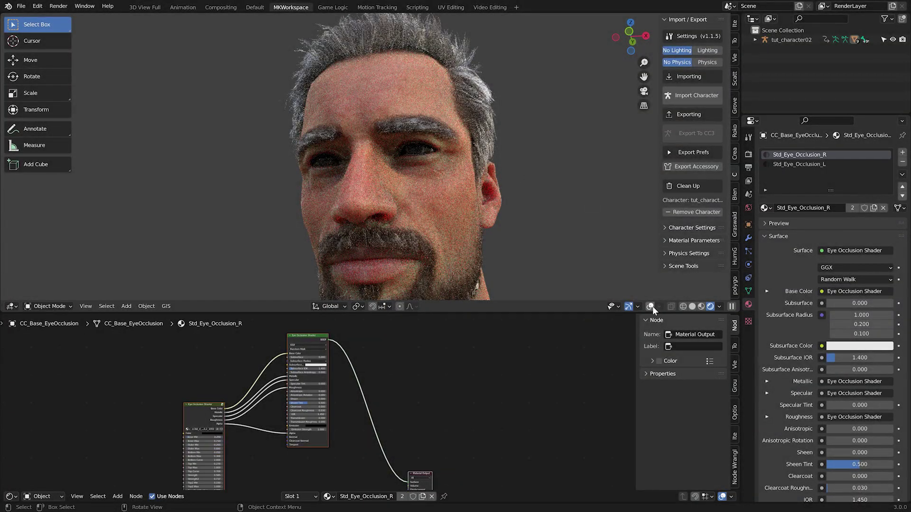
pyautogui.click(651, 307)
pyautogui.click(420, 149)
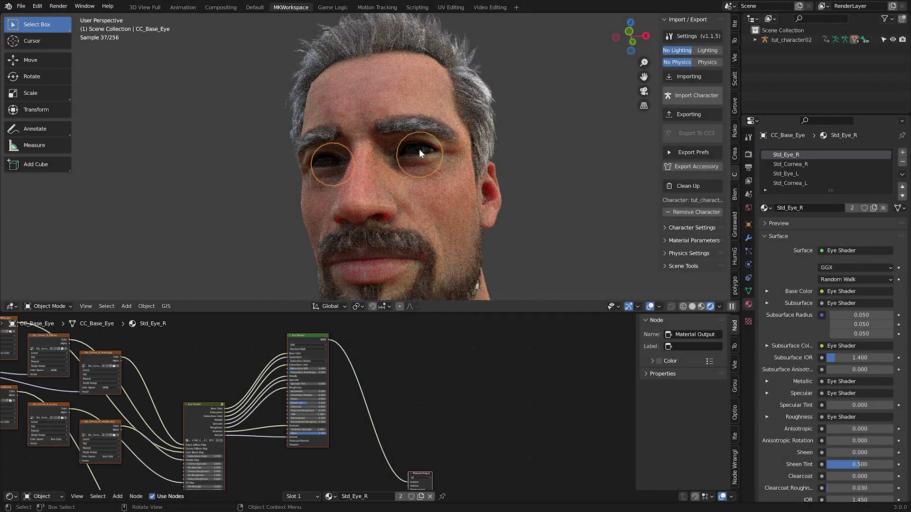
# Set the Subsurface Scale of the Std_Cornea_R material's shader group to 0.005.
pyautogui.click(796, 164)
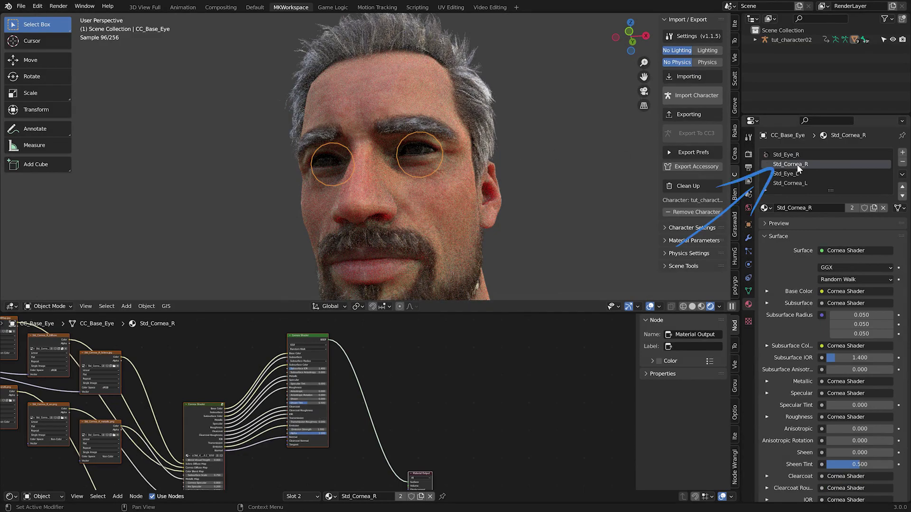
pyautogui.scroll(5, 276, 404)
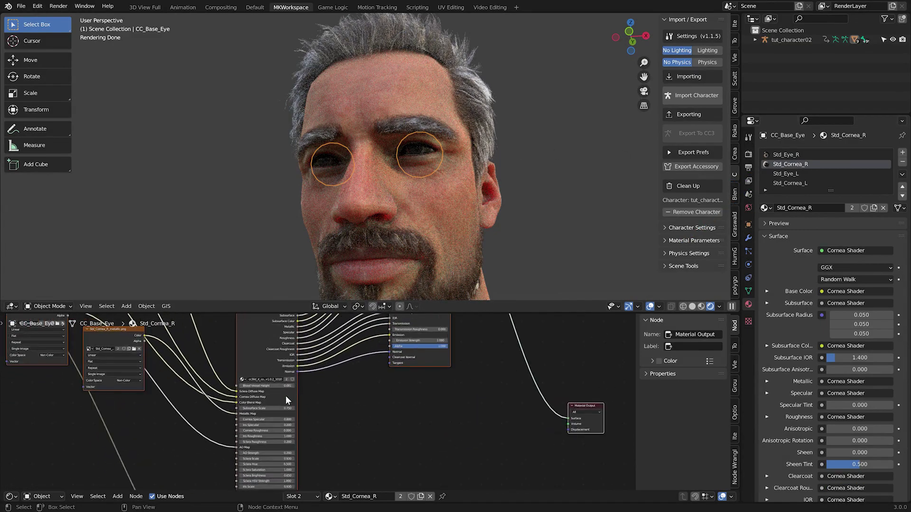
pyautogui.moveTo(276, 404); pyautogui.dragTo(329, 383, button='middle')
pyautogui.click(289, 391)
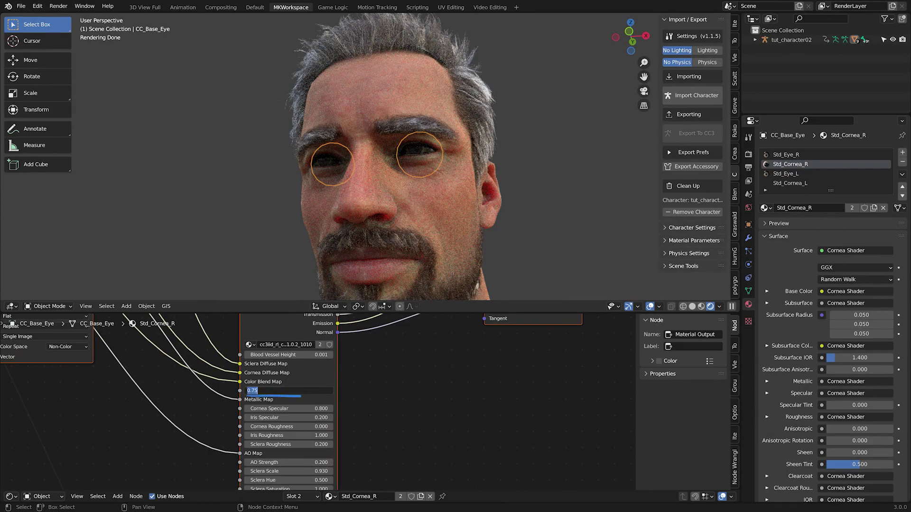
pyautogui.write('0.005')
pyautogui.press('Return')
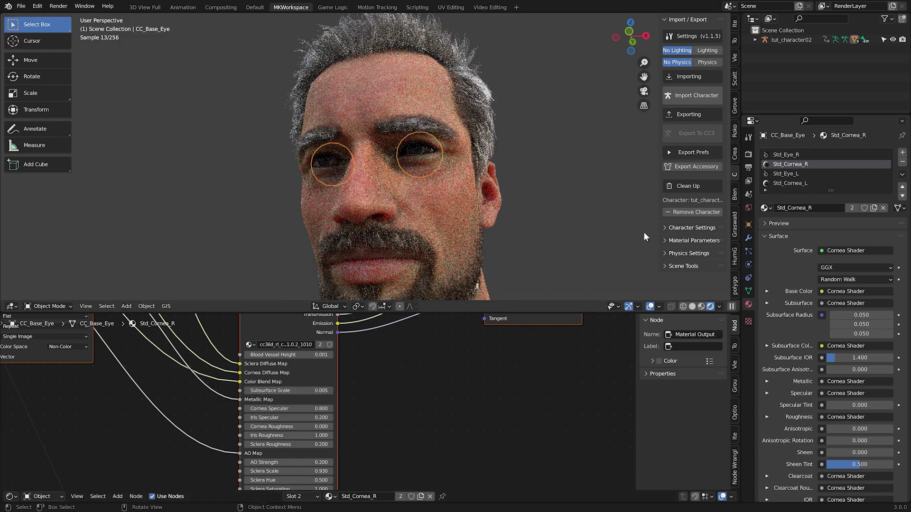
# Set the Subsurface Scale of the Std_Cornea_L material's shader group to 0.005.
pyautogui.click(790, 183)
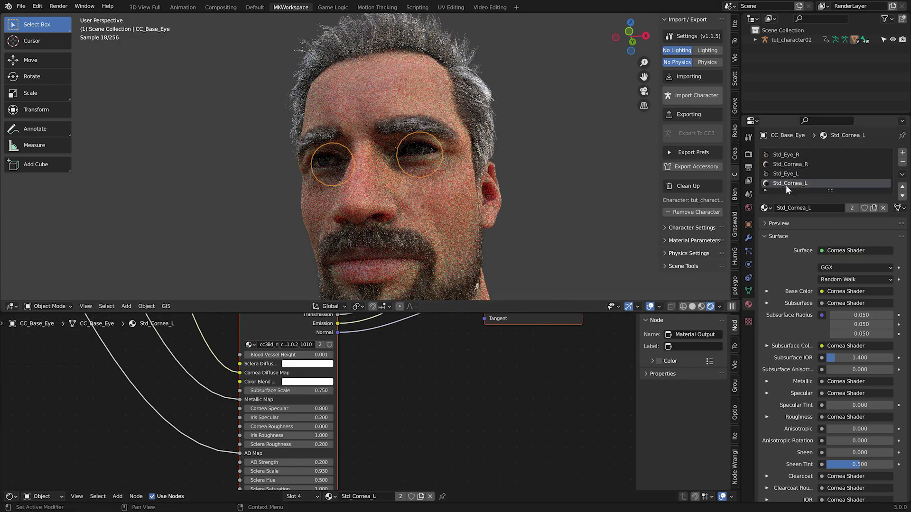
pyautogui.click(309, 395)
pyautogui.write('0.005')
pyautogui.press('Return')
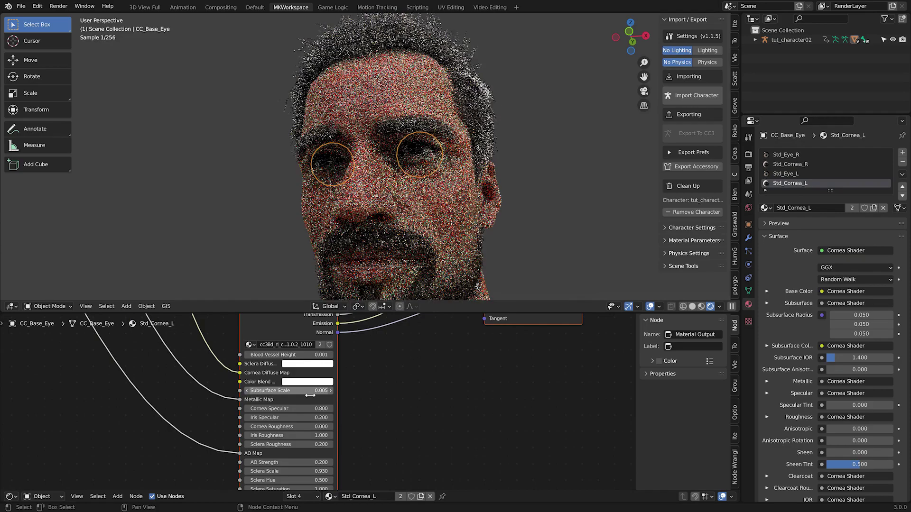
# Assign Std_Cornea_L to the Std_Cornea_R slot and Std_Eye_L to the Std_Eye_R slot of CC_Base_Eye.
pyautogui.click(783, 164)
pyautogui.click(765, 208)
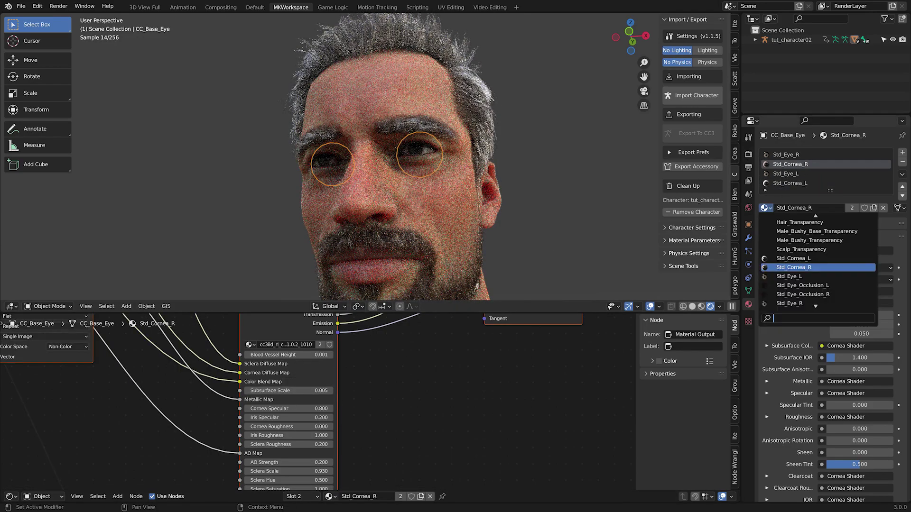
pyautogui.click(805, 259)
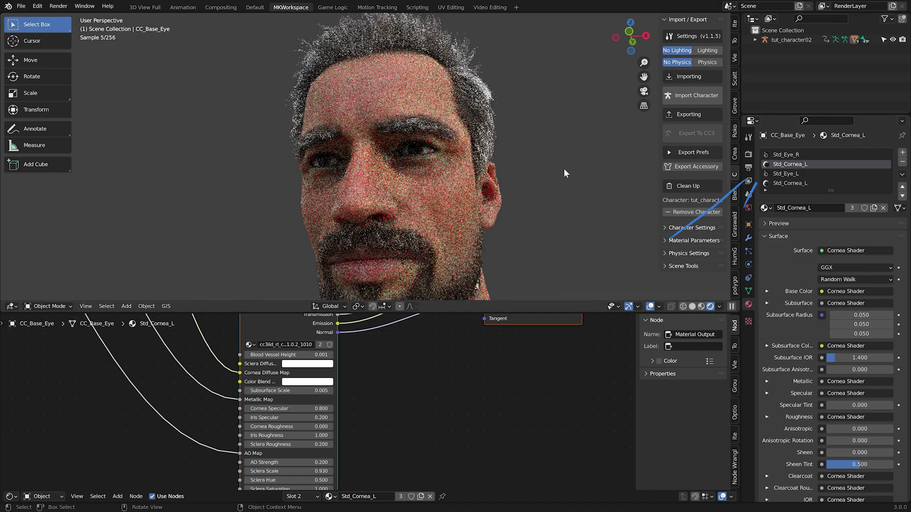
pyautogui.click(780, 154)
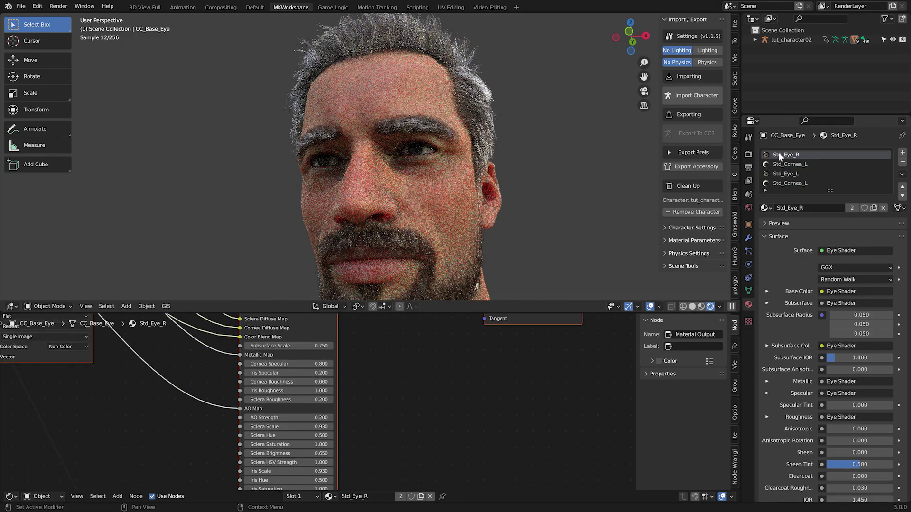
pyautogui.click(765, 208)
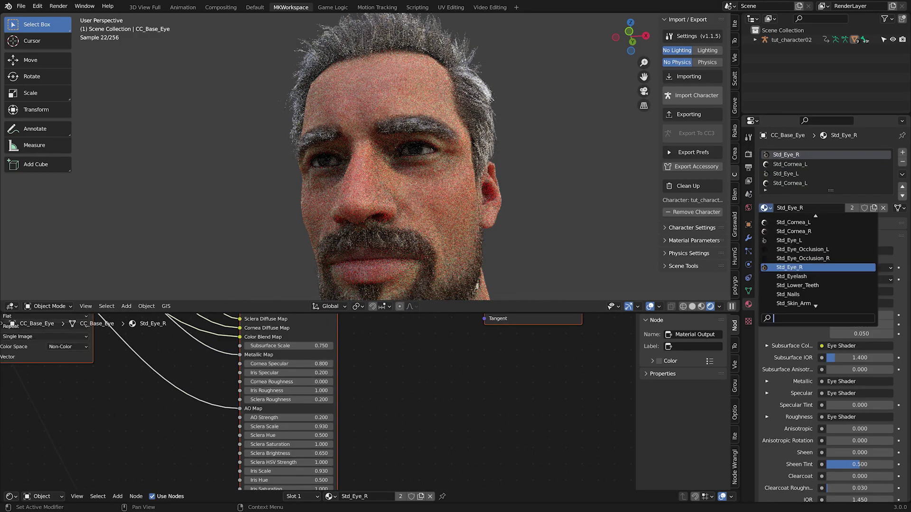
pyautogui.click(789, 240)
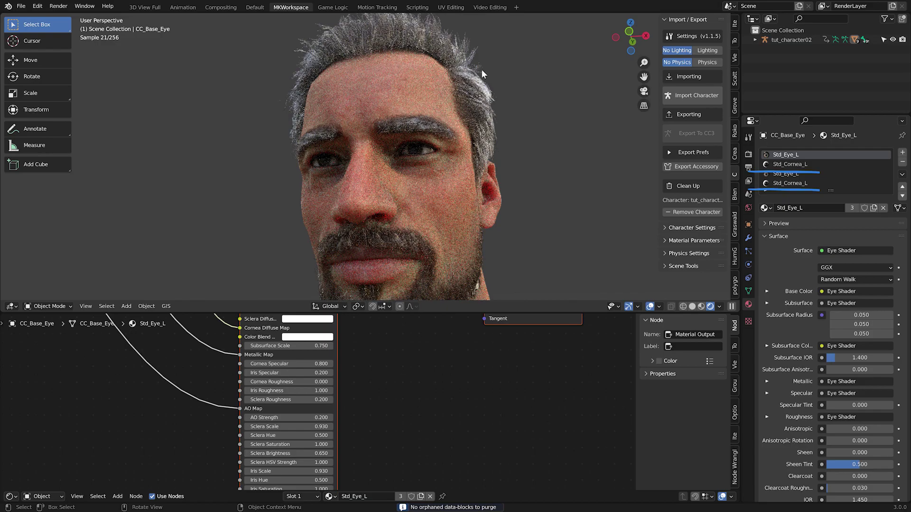
# Set Enable Color and Global Strength to 1 in the Hair_Transparency shader group of the Short_blowback hair.
pyautogui.click(460, 57)
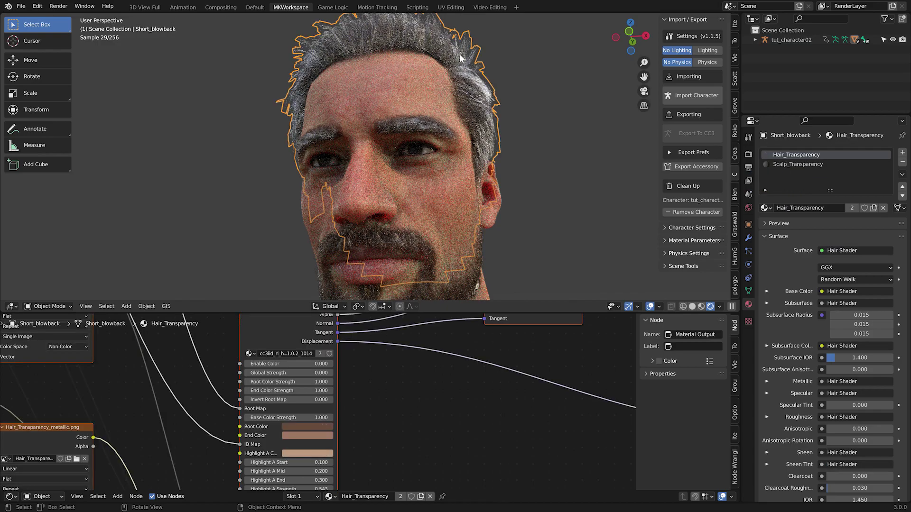
pyautogui.press('Home')
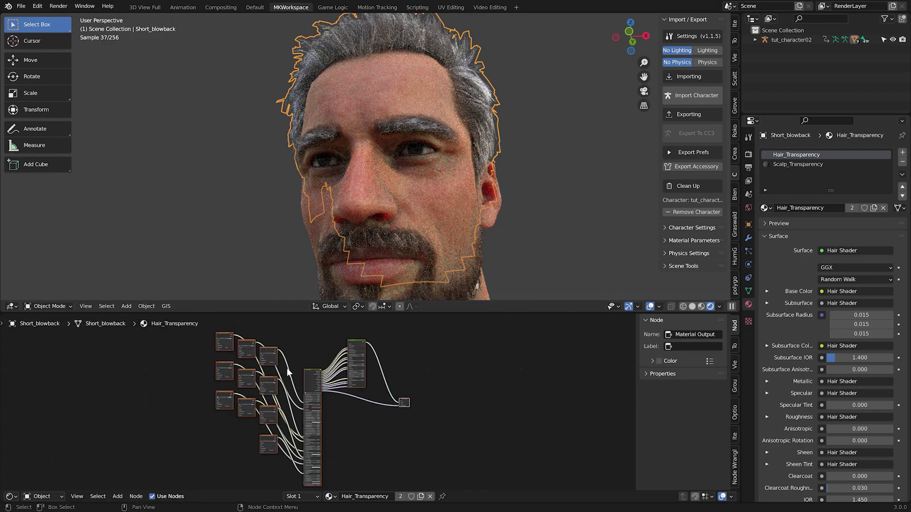
pyautogui.scroll(3, 302, 358)
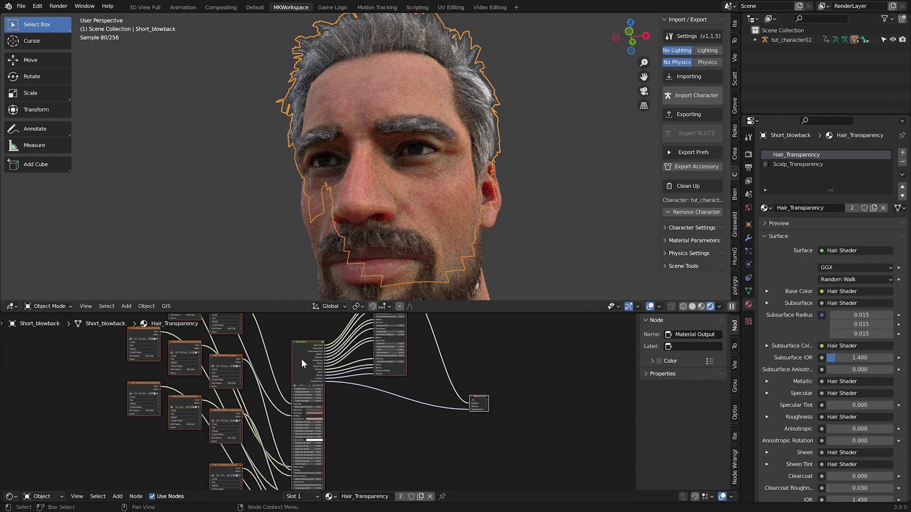
pyautogui.scroll(2, 302, 358)
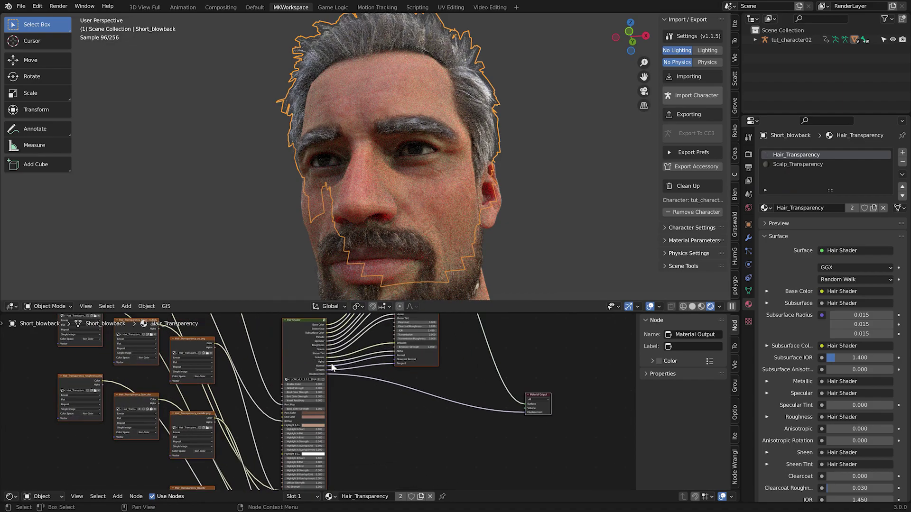
pyautogui.scroll(4, 354, 380)
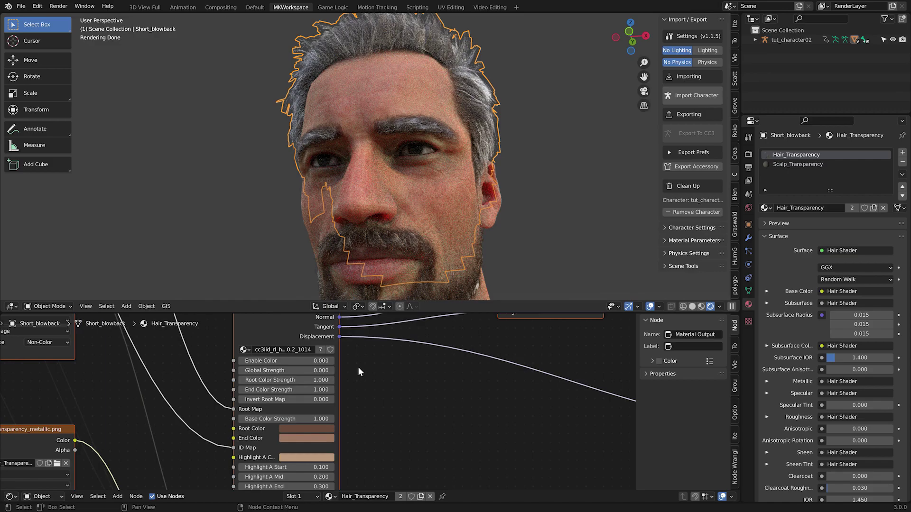
pyautogui.click(285, 361)
pyautogui.write('1')
pyautogui.press('Tab')
pyautogui.write('1')
pyautogui.press('Return')
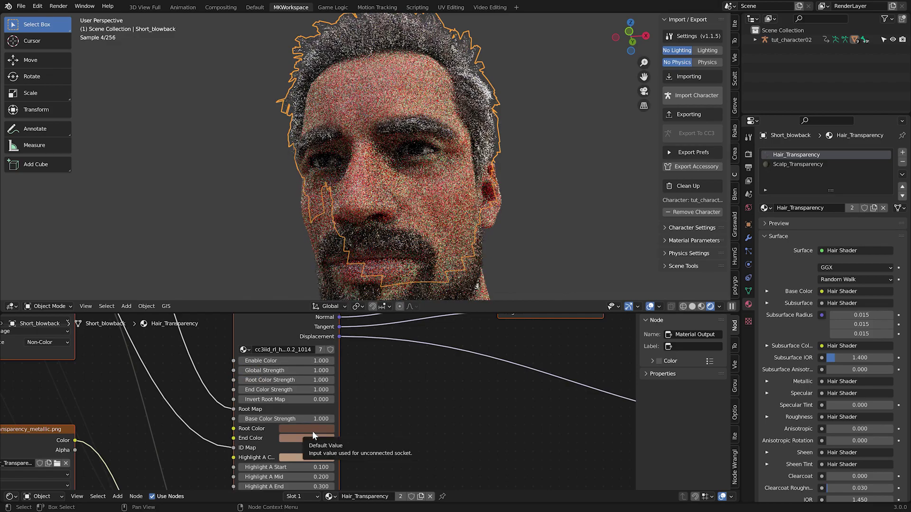
# Darken the Root Color and End Color of the Hair_Transparency shader group.
pyautogui.click(312, 429)
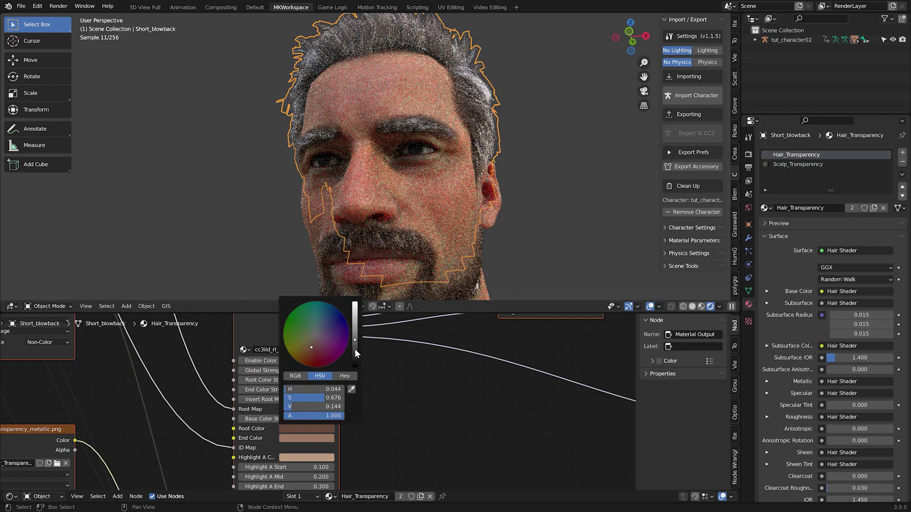
pyautogui.click(355, 348)
pyautogui.click(307, 439)
pyautogui.moveTo(480, 91); pyautogui.dragTo(468, 116, button='middle')
pyautogui.scroll(-2, 467, 117)
pyautogui.scroll(5, 439, 170)
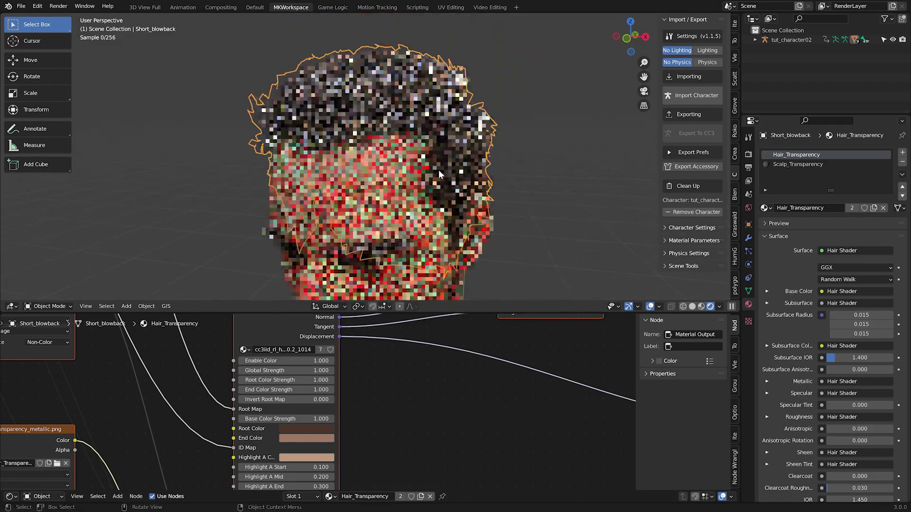
pyautogui.click(306, 429)
pyautogui.moveTo(356, 350); pyautogui.dragTo(356, 374)
# Darken the hair shader's Highlight A Color and Vertex Color, and lower the Anisotropic Color's value to about 0.126.
pyautogui.click(320, 459)
pyautogui.scroll(-1, 377, 434)
pyautogui.moveTo(377, 434); pyautogui.dragTo(361, 318, button='middle')
pyautogui.scroll(2, 343, 410)
pyautogui.click(327, 444)
pyautogui.moveTo(370, 326); pyautogui.dragTo(371, 346)
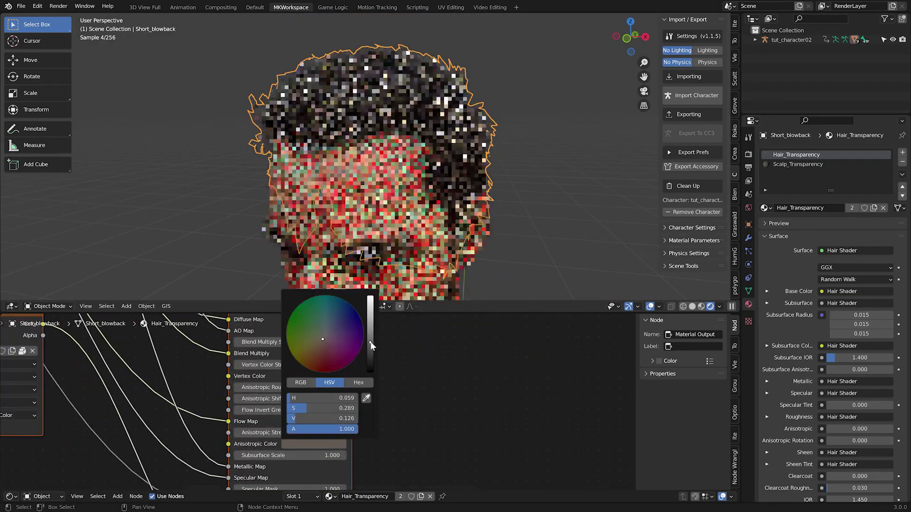
pyautogui.click(322, 375)
pyautogui.moveTo(368, 289); pyautogui.dragTo(368, 297)
# Raise the Global Strength of the Hair_Transparency shader group to 2.000.
pyautogui.moveTo(343, 271); pyautogui.dragTo(347, 247, button='middle')
pyautogui.scroll(-5, 351, 252)
pyautogui.moveTo(366, 332); pyautogui.dragTo(400, 448, button='middle')
pyautogui.scroll(1, 399, 207)
pyautogui.keyDown('shift'); pyautogui.moveTo(400, 207); pyautogui.dragTo(421, 173, button='middle'); pyautogui.keyUp('shift')
pyautogui.moveTo(427, 328); pyautogui.dragTo(422, 466, button='middle')
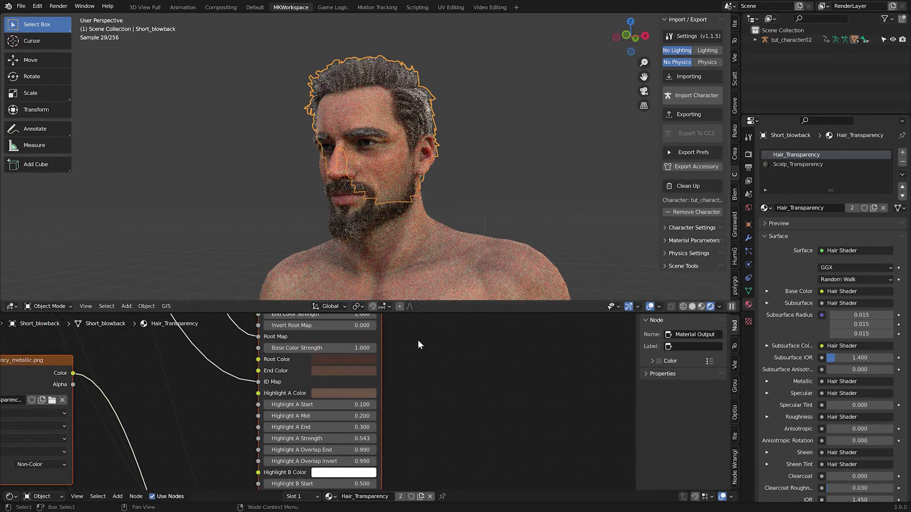
pyautogui.moveTo(422, 345); pyautogui.dragTo(407, 388, button='middle')
pyautogui.moveTo(350, 335); pyautogui.dragTo(379, 334)
# Darken the hair shader's End Color and Highlight A Color further.
pyautogui.click(343, 412)
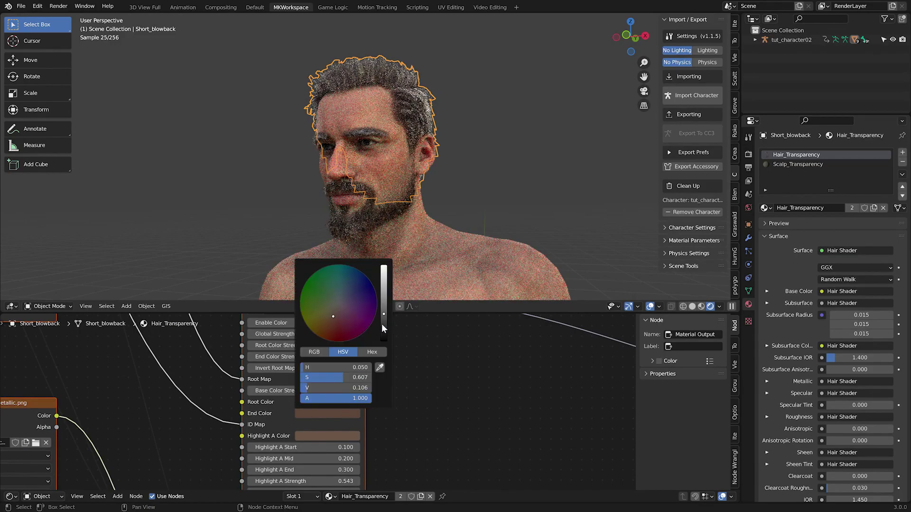
pyautogui.click(382, 325)
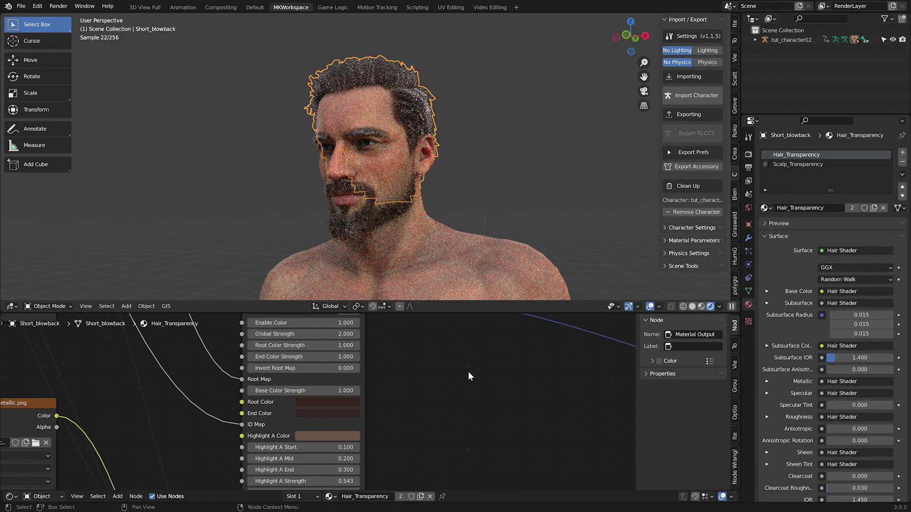
pyautogui.click(348, 435)
pyautogui.click(383, 343)
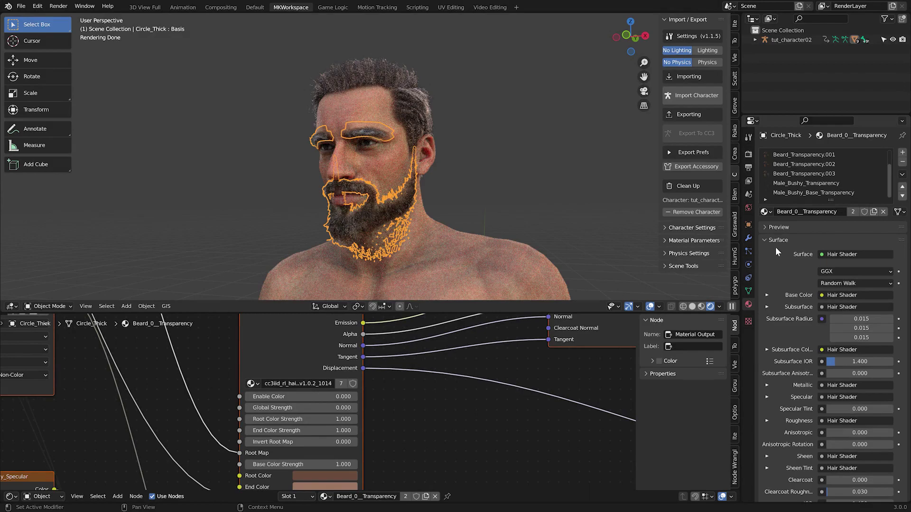
# Set Enable Color and Global Strength to 1.000 in the Male_Bushy_Transparency material's hair shader group.
pyautogui.click(830, 184)
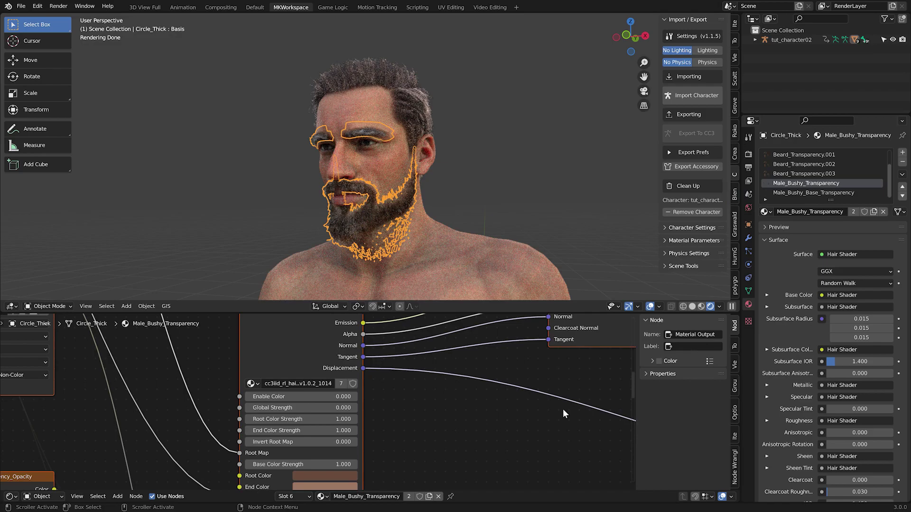
pyautogui.click(352, 397)
pyautogui.write('1')
pyautogui.press('Return')
# Darken the Root Color and End Color of the Male_Bushy_Transparency shader group.
pyautogui.click(324, 476)
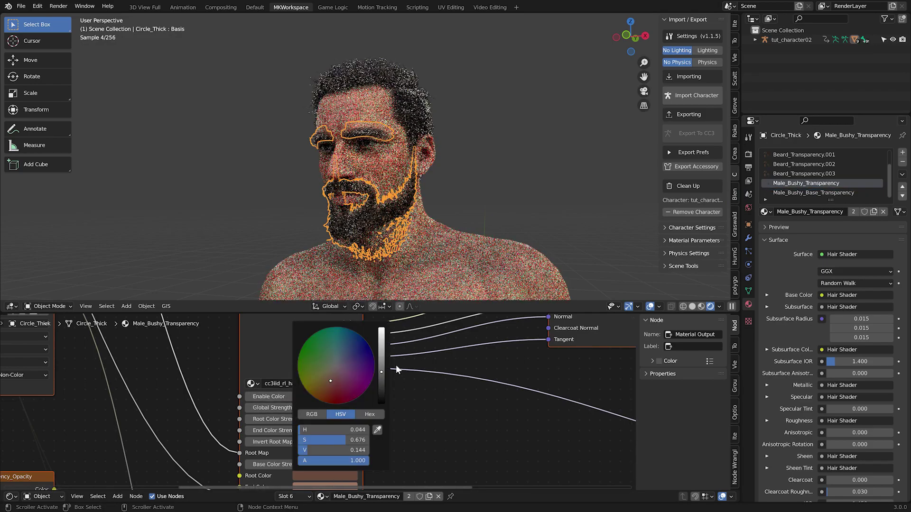
pyautogui.moveTo(381, 371); pyautogui.dragTo(382, 385)
pyautogui.moveTo(337, 485); pyautogui.dragTo(345, 389, button='middle')
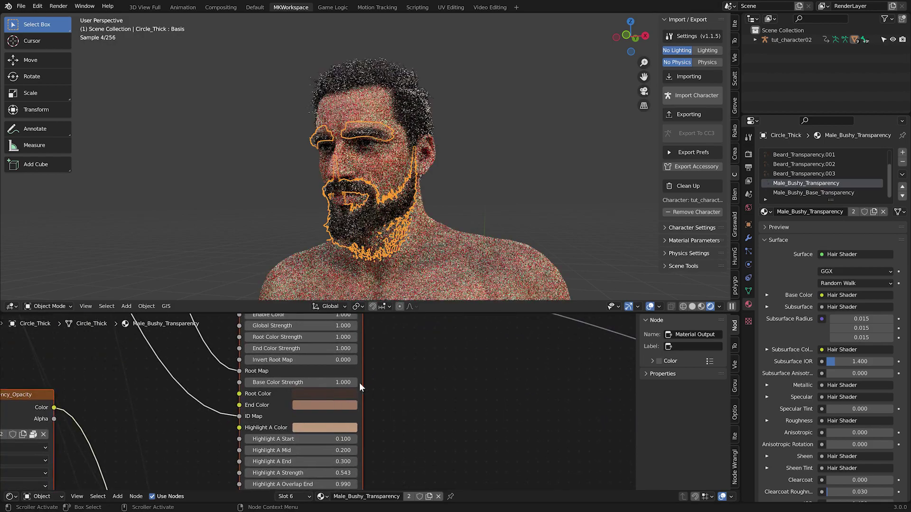
pyautogui.click(326, 429)
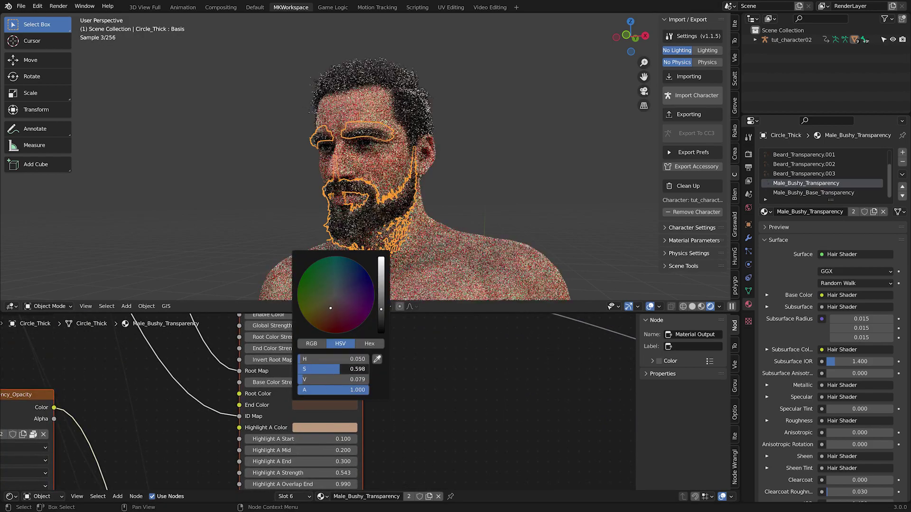
pyautogui.moveTo(381, 300); pyautogui.dragTo(382, 327)
pyautogui.moveTo(362, 392); pyautogui.dragTo(348, 391)
# Darken the Male_Bushy_Transparency shader's Highlight A Color and turn its Highlight B Color from white to grey.
pyautogui.scroll(-7, 398, 403)
pyautogui.moveTo(398, 403); pyautogui.dragTo(368, 399, button='middle')
pyautogui.scroll(5, 373, 405)
pyautogui.click(325, 414)
pyautogui.click(366, 323)
pyautogui.click(310, 423)
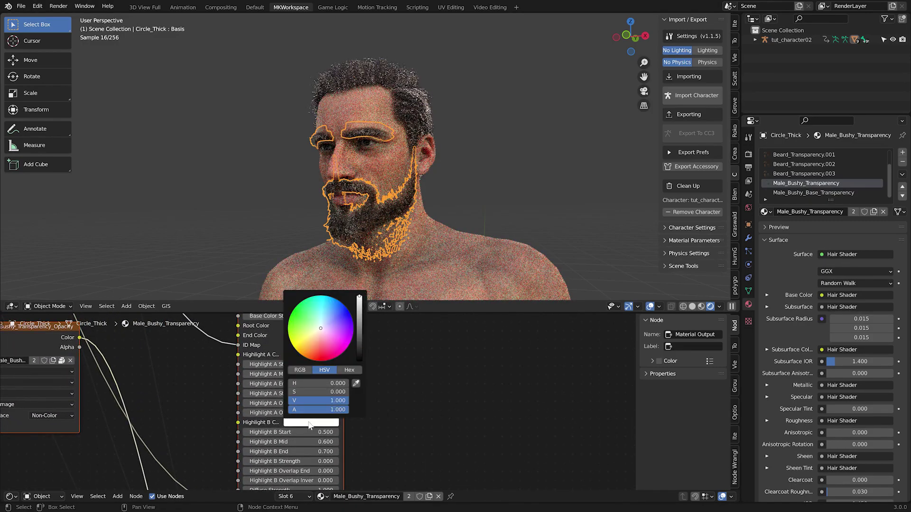
pyautogui.click(360, 323)
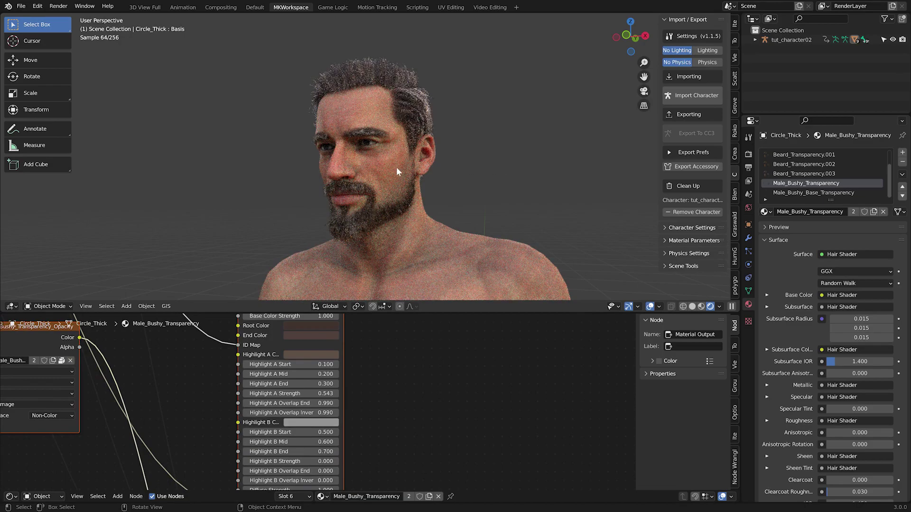
# Set the subsurface method of the Std_Skin_Head material's Skin Head Shader on CC_Base_Body to Random Walk (Fixed Radius).
pyautogui.click(380, 179)
pyautogui.moveTo(428, 384); pyautogui.dragTo(254, 401, button='middle')
pyautogui.scroll(-8, 321, 384)
pyautogui.scroll(4, 254, 401)
pyautogui.click(289, 368)
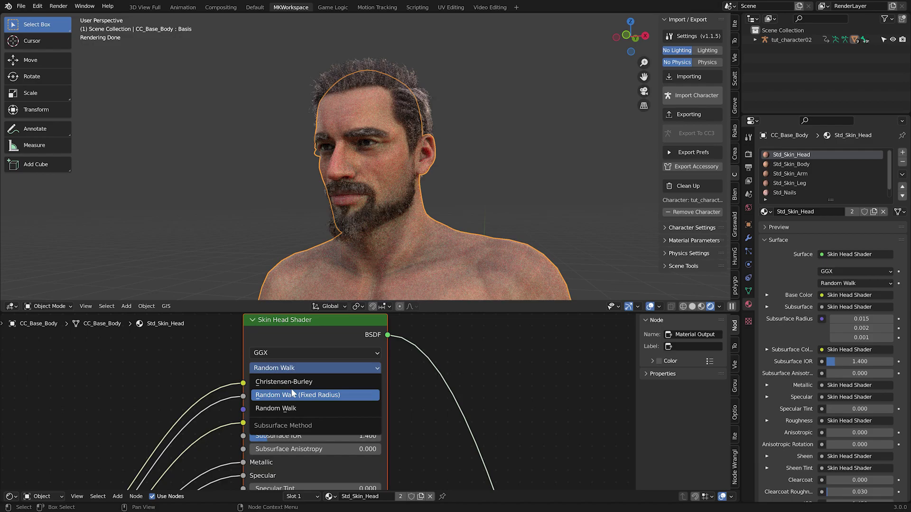
pyautogui.click(292, 395)
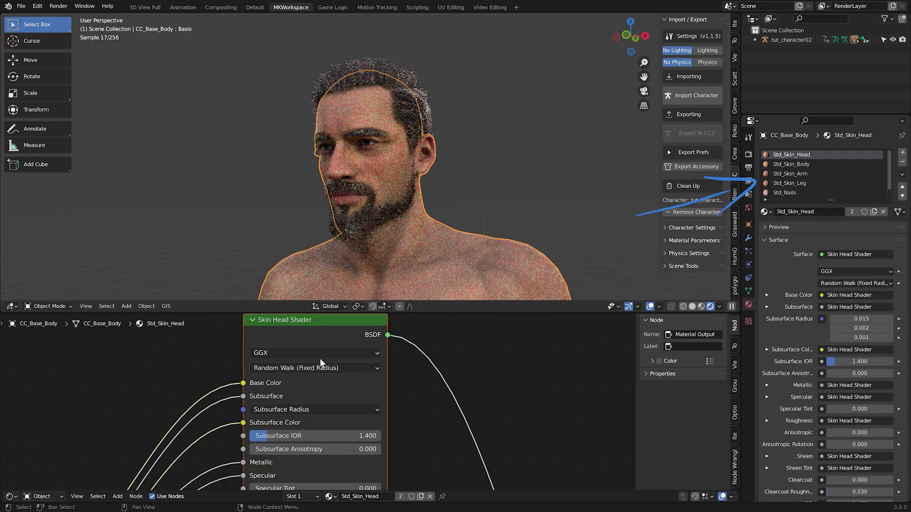
# Switch the Skin Head Shader to Random Walk and back to Random Walk (Fixed Radius) to compare the skin.
pyautogui.click(320, 365)
pyautogui.click(307, 405)
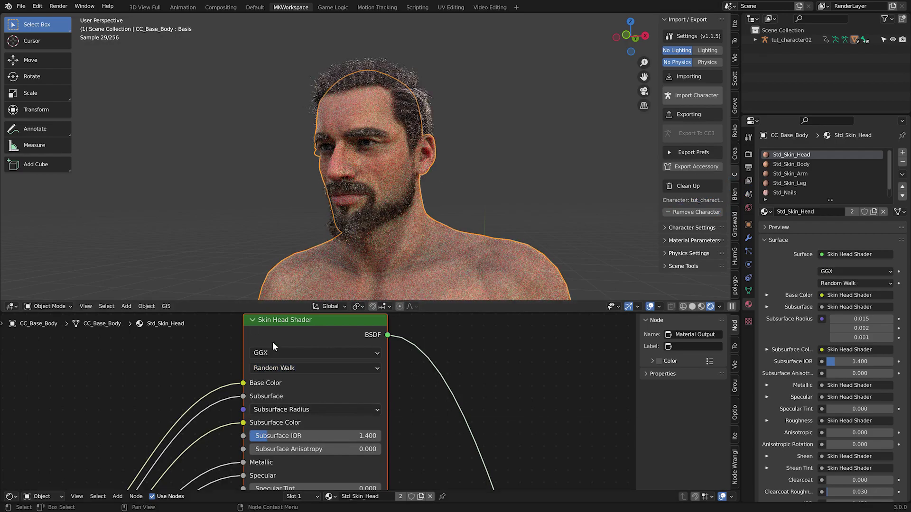
pyautogui.click(284, 368)
pyautogui.click(304, 394)
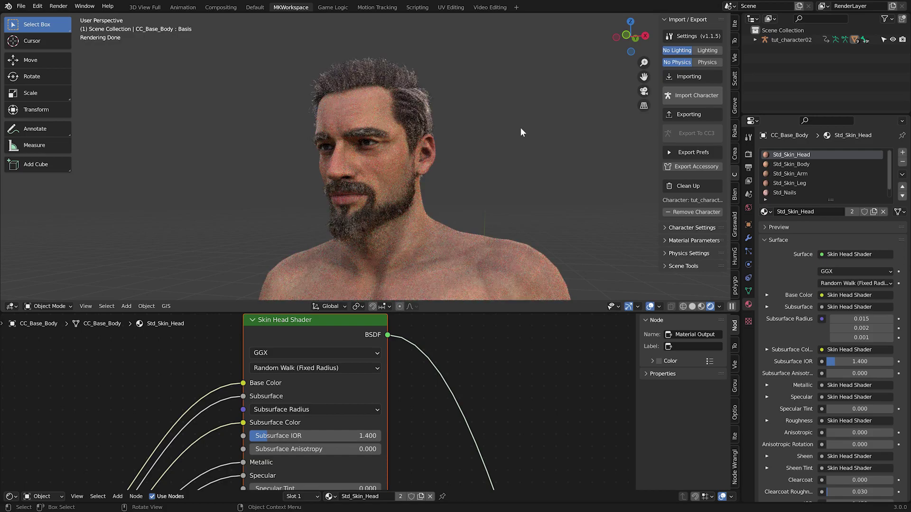
# Change the render engine to Eevee and enable Ambient Occlusion.
pyautogui.click(748, 155)
pyautogui.click(861, 157)
pyautogui.click(861, 161)
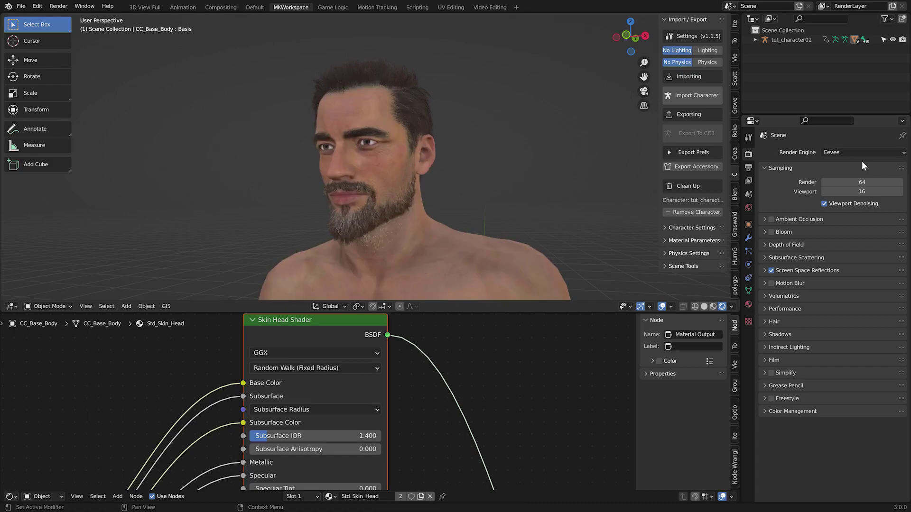
pyautogui.click(772, 219)
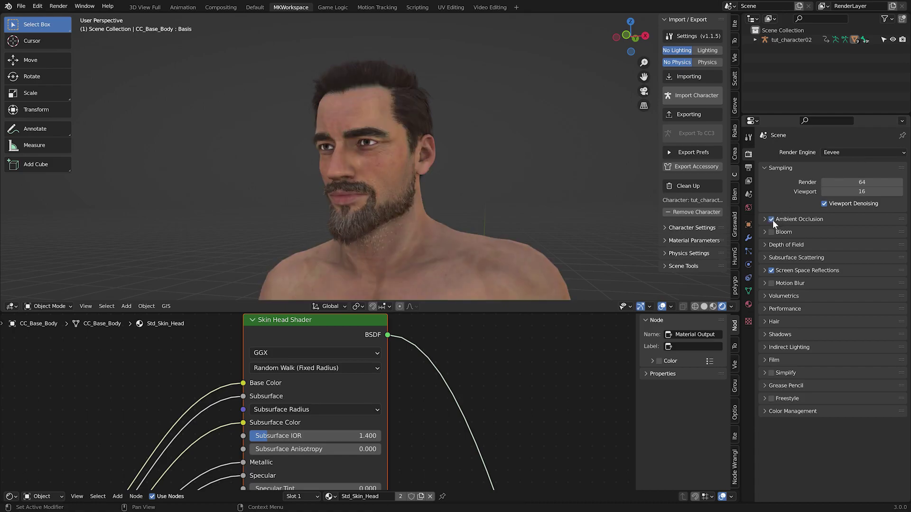
# Select the CC_Base_Eye object on the face and show its Std_Eye_L material settings.
pyautogui.scroll(-5, 459, 196)
pyautogui.moveTo(460, 197)
pyautogui.mouseDown(button='middle')
pyautogui.moveTo(502, 202)
pyautogui.moveTo(401, 169)
pyautogui.mouseUp(button='middle')
pyautogui.scroll(5, 401, 169)
pyautogui.scroll(2, 401, 168)
pyautogui.click(371, 133)
pyautogui.click(371, 133)
pyautogui.click(367, 135)
pyautogui.click(748, 304)
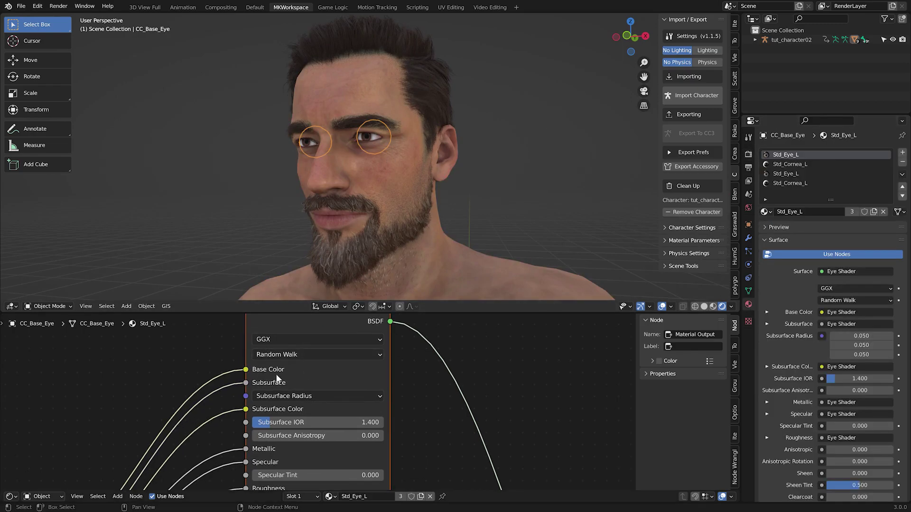
# Insert an RGB Curves node on the Eye Shader's Base Color link, lowering its white point to about 0.784 and its middle slightly.
pyautogui.moveTo(277, 378); pyautogui.dragTo(324, 342, button='middle')
pyautogui.scroll(-11, 203, 407)
pyautogui.moveTo(203, 408); pyautogui.dragTo(240, 403, button='middle')
pyautogui.scroll(5, 240, 400)
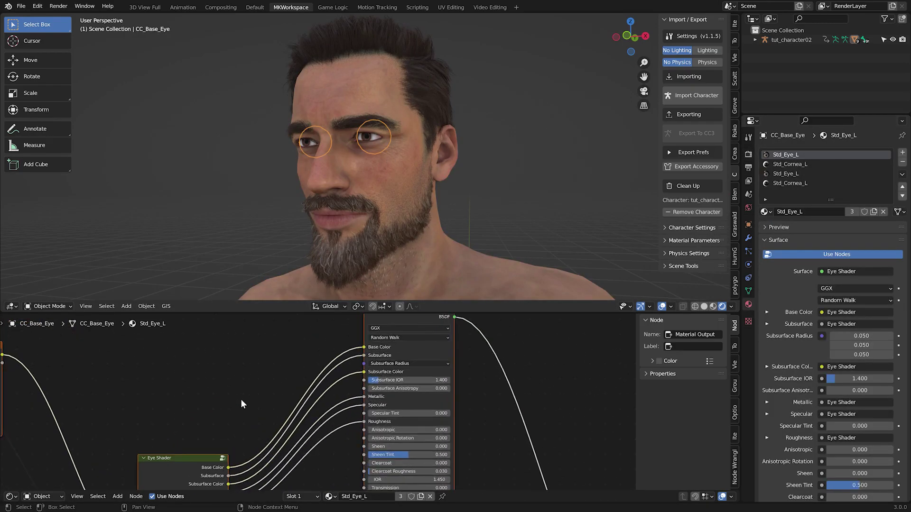
pyautogui.hotkey('shift', 'a')
pyautogui.click(269, 357)
pyautogui.write('rgb')
pyautogui.press('Return')
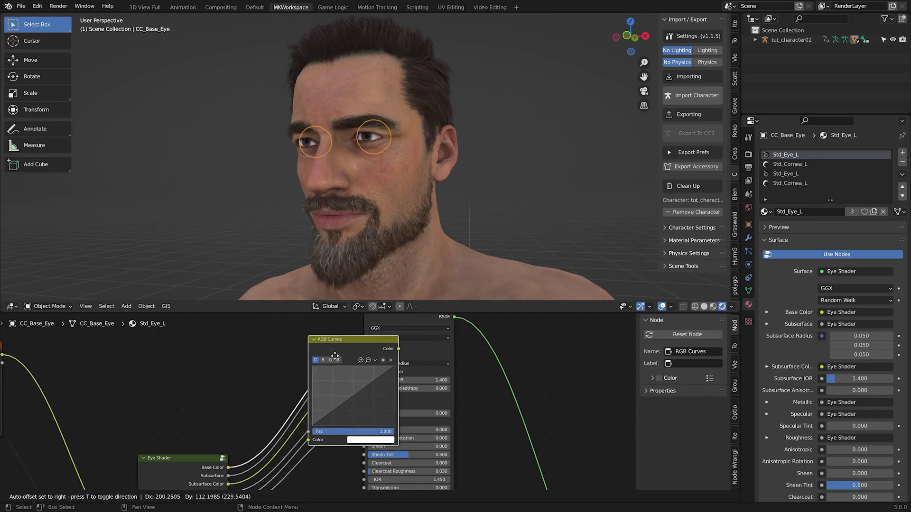
pyautogui.click(335, 357)
pyautogui.moveTo(347, 365); pyautogui.dragTo(331, 351)
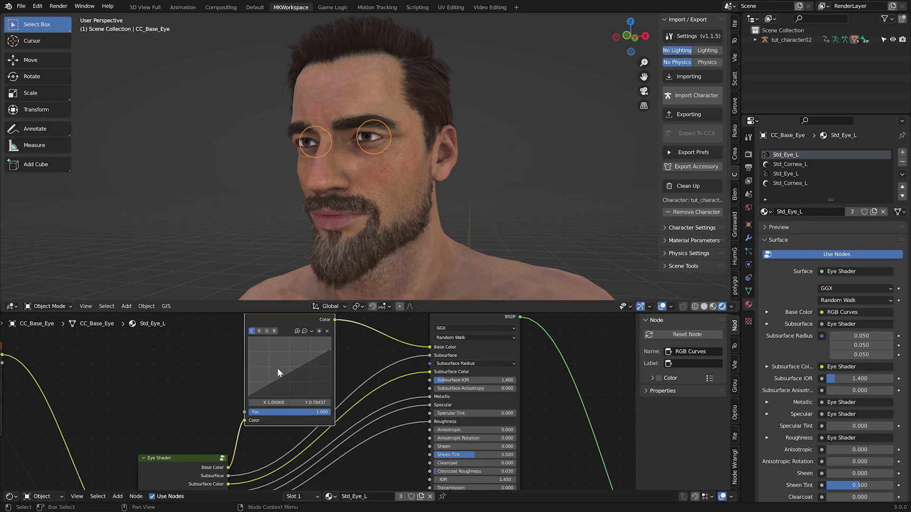
pyautogui.moveTo(288, 374); pyautogui.dragTo(293, 378)
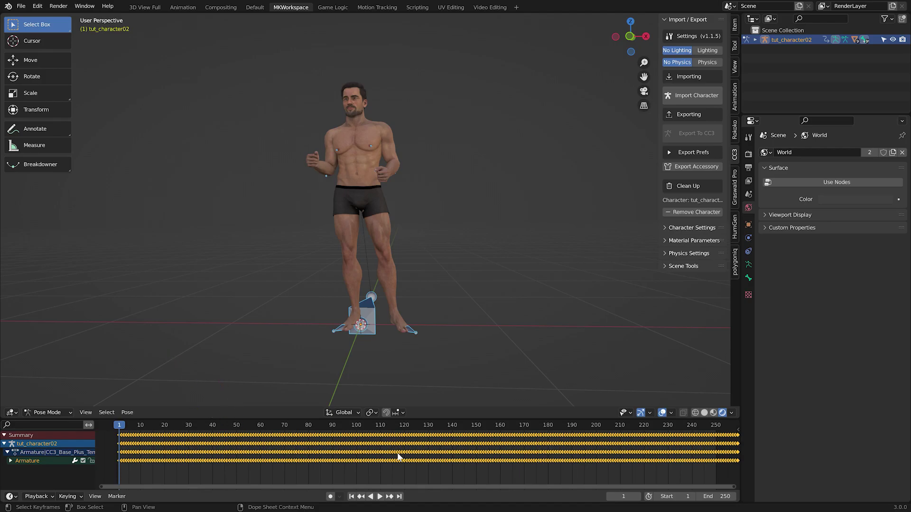
# Switch the animation area to the Graph Editor and frame the tut_character02 armature's full set of curves.
pyautogui.moveTo(244, 459); pyautogui.dragTo(278, 452, button='middle')
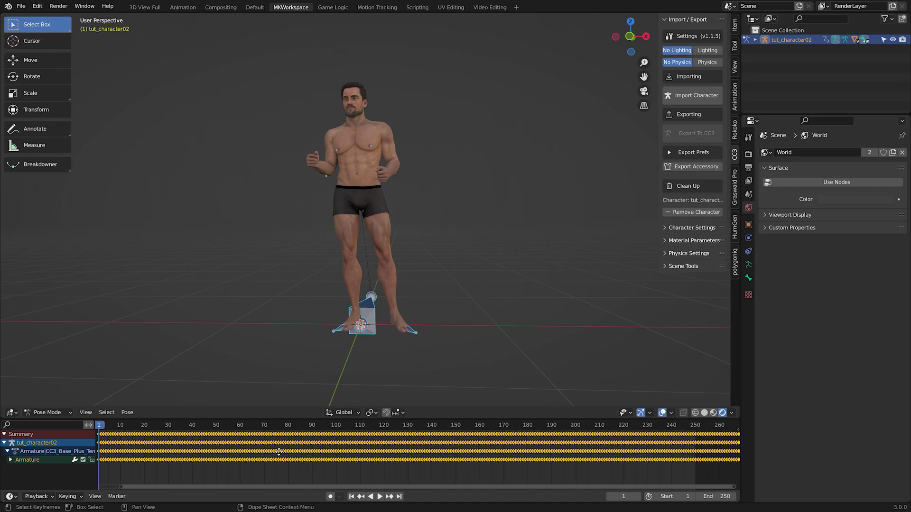
pyautogui.moveTo(279, 452); pyautogui.dragTo(332, 457, button='middle')
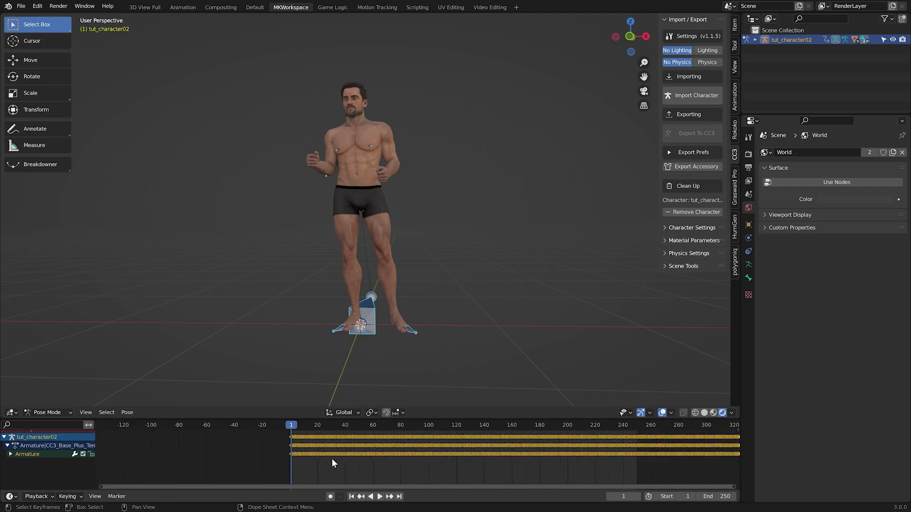
pyautogui.press('Home')
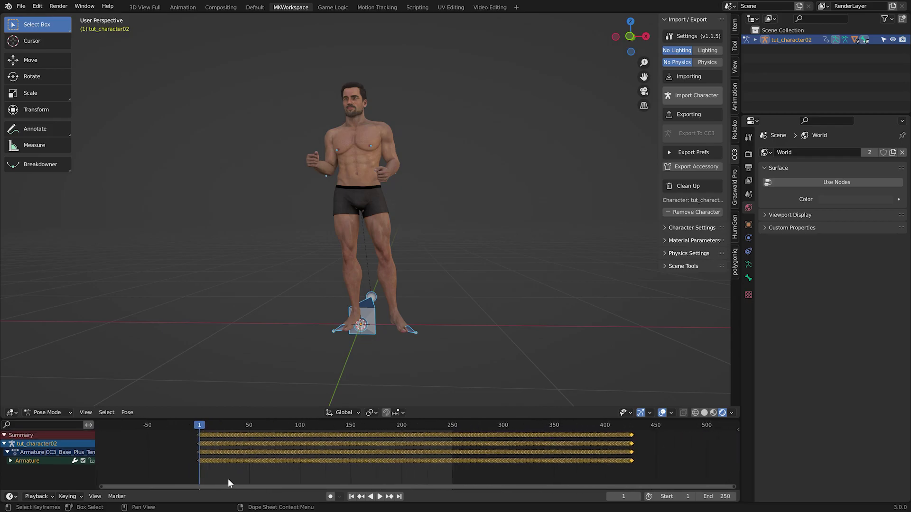
pyautogui.click(9, 497)
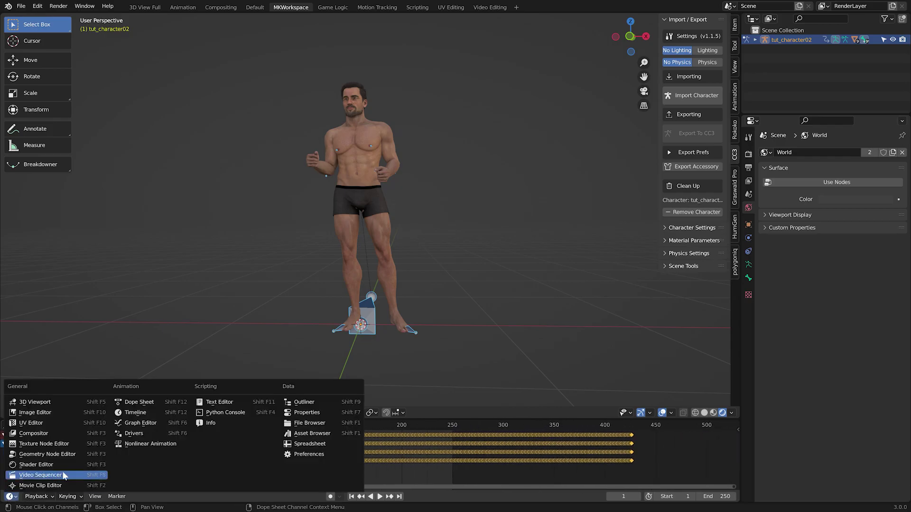
pyautogui.click(151, 425)
pyautogui.hotkey('ctrl', 'Tab')
pyautogui.hotkey('ctrl', 'Tab')
pyautogui.scroll(-10, 209, 454)
pyautogui.moveTo(210, 455); pyautogui.dragTo(148, 467, button='middle')
pyautogui.scroll(-9, 185, 480)
# Examine the keyframe cleaning and decimation commands and the keyframe density along the armature's curves.
pyautogui.click(123, 496)
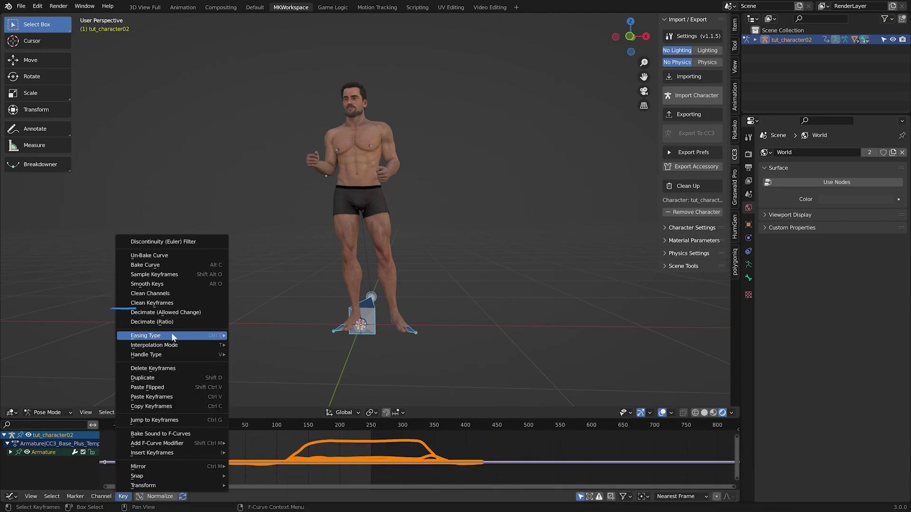
pyautogui.click(227, 300)
pyautogui.click(263, 445)
pyautogui.scroll(13, 287, 473)
pyautogui.keyDown('ctrl'); pyautogui.moveTo(286, 477); pyautogui.dragTo(431, 468, button='middle'); pyautogui.keyUp('ctrl')
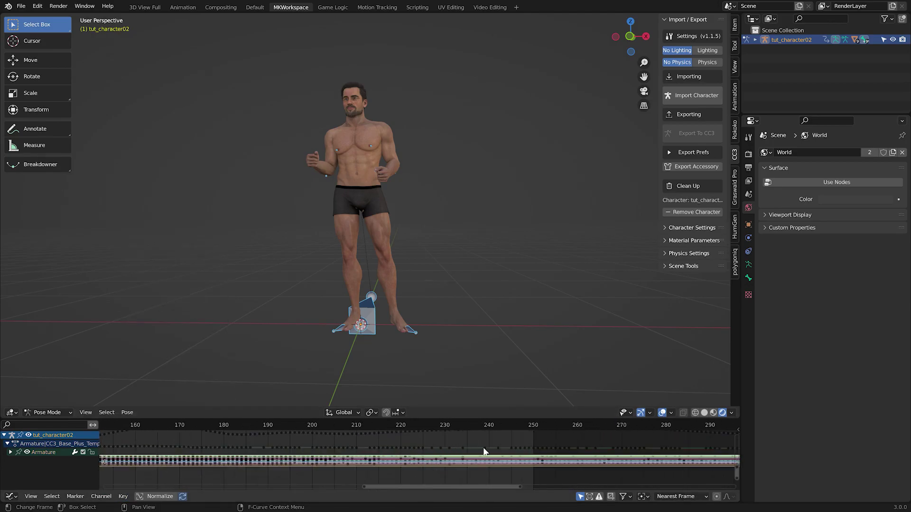
# Play the character animation, switch the viewport to Solid shading and play the animation again.
pyautogui.press('space')
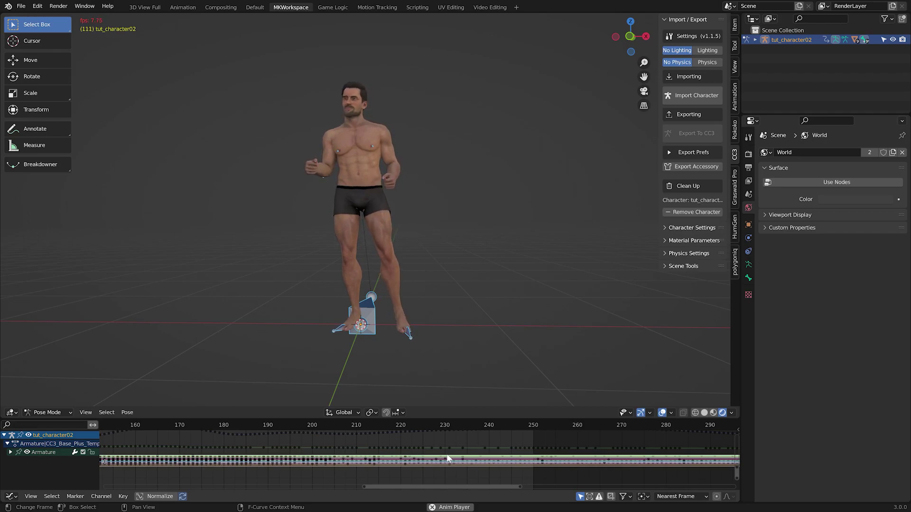
pyautogui.press('space')
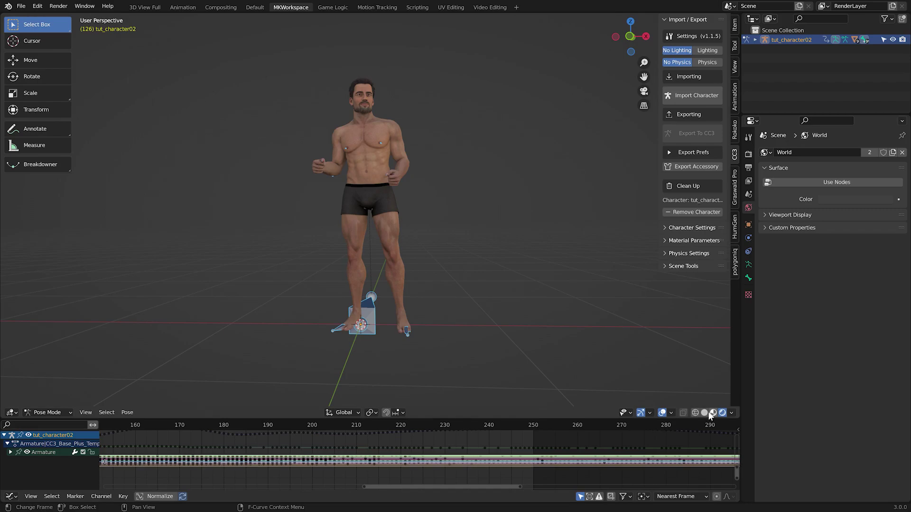
pyautogui.click(706, 412)
pyautogui.press('space')
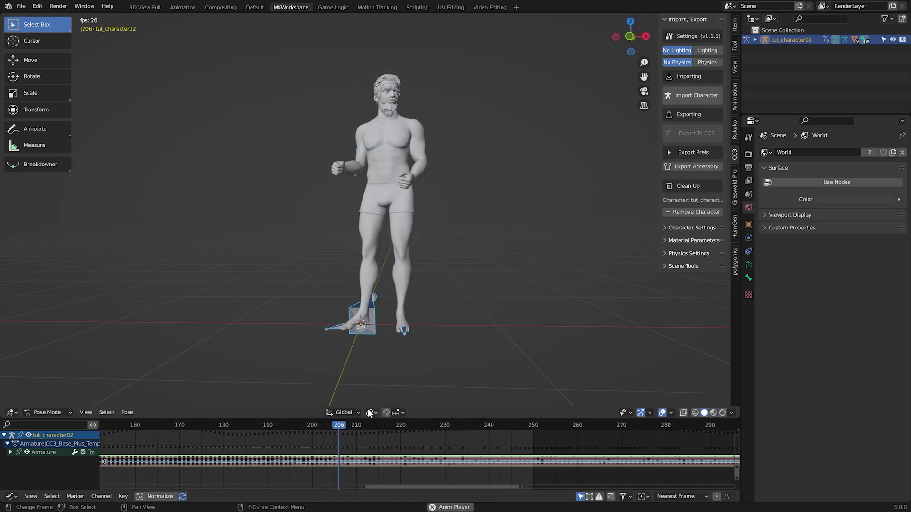
pyautogui.press('space')
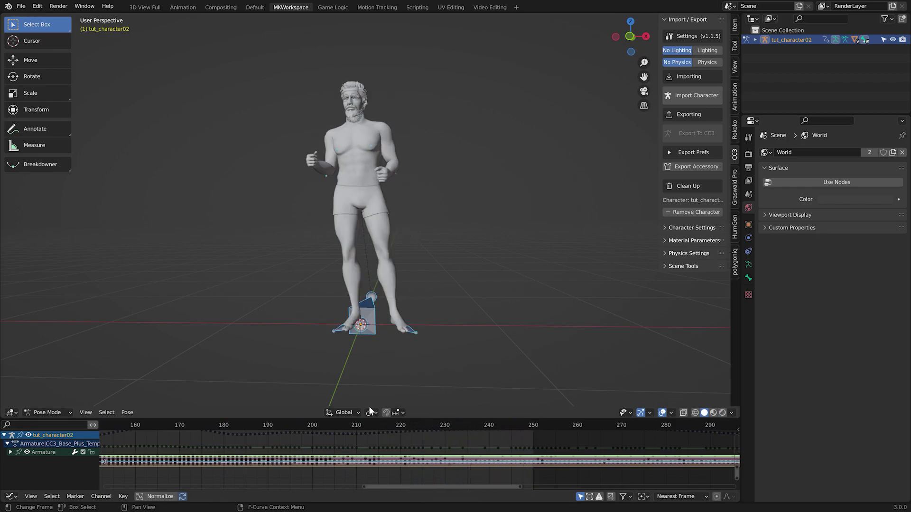
# Enlarge the Graph Editor and shift all of the armature's keyframes one frame later, so that they start at frame 2.
pyautogui.press('Home')
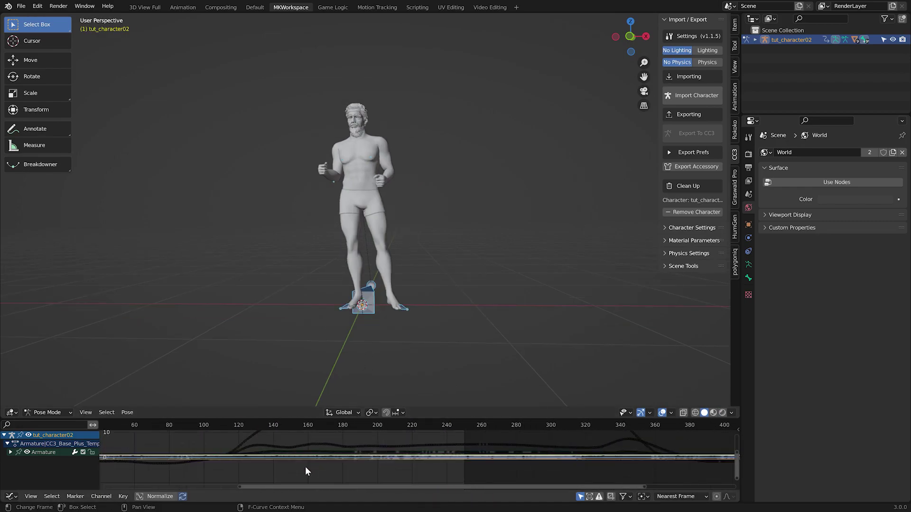
pyautogui.moveTo(301, 470); pyautogui.dragTo(351, 488, button='middle')
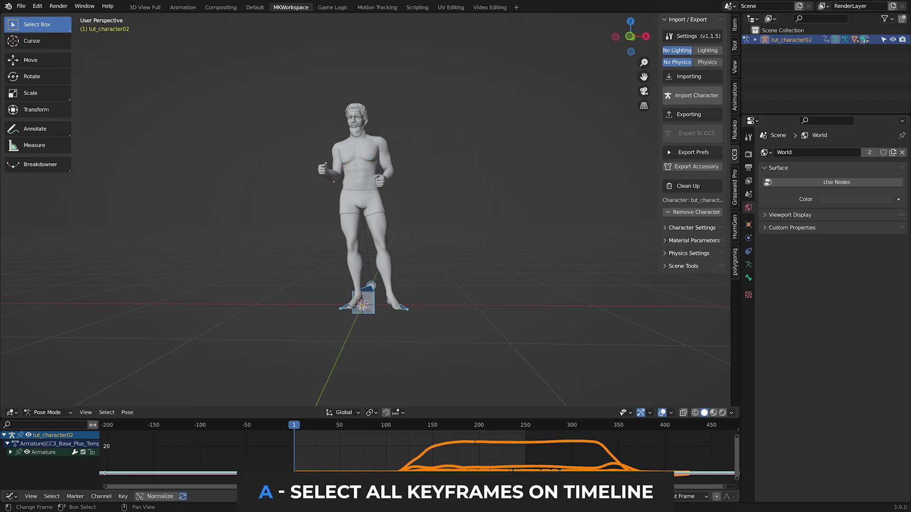
pyautogui.moveTo(351, 484); pyautogui.dragTo(356, 488, button='middle')
pyautogui.scroll(7, 255, 467)
pyautogui.moveTo(252, 469); pyautogui.dragTo(370, 439, button='middle')
pyautogui.scroll(5, 369, 441)
pyautogui.scroll(6, 331, 464)
pyautogui.moveTo(331, 463)
pyautogui.mouseDown(button='middle')
pyautogui.moveTo(313, 438)
pyautogui.moveTo(336, 451)
pyautogui.mouseUp(button='middle')
pyautogui.moveTo(336, 419); pyautogui.dragTo(350, 332)
pyautogui.scroll(7, 287, 407)
pyautogui.moveTo(224, 415); pyautogui.dragTo(320, 430, button='middle')
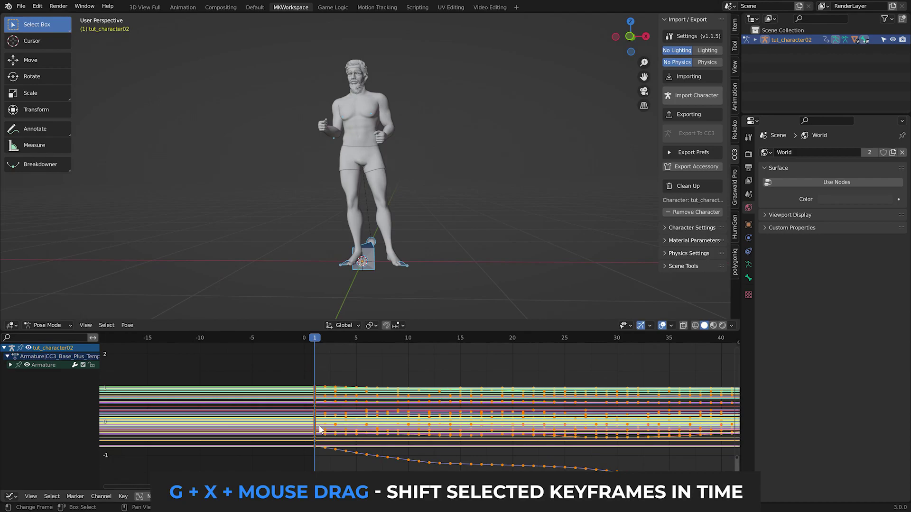
pyautogui.press('g')
pyautogui.press('x')
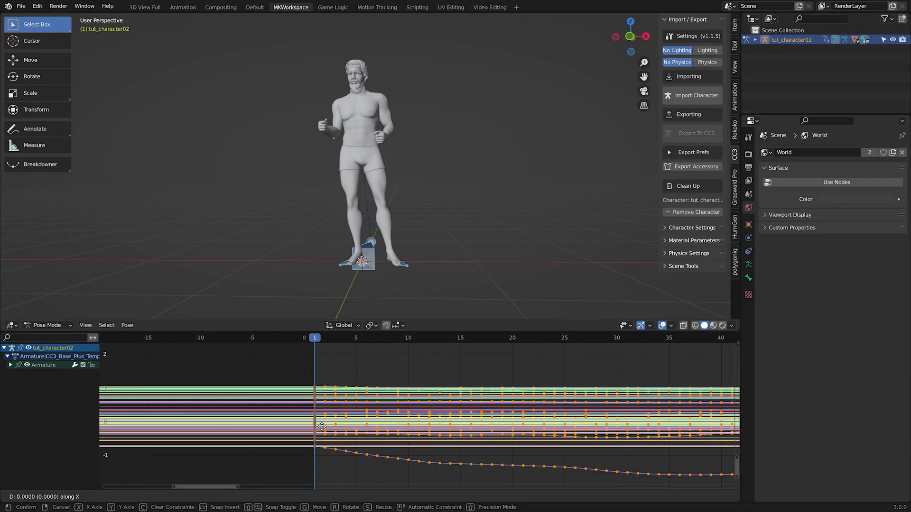
pyautogui.click(322, 424)
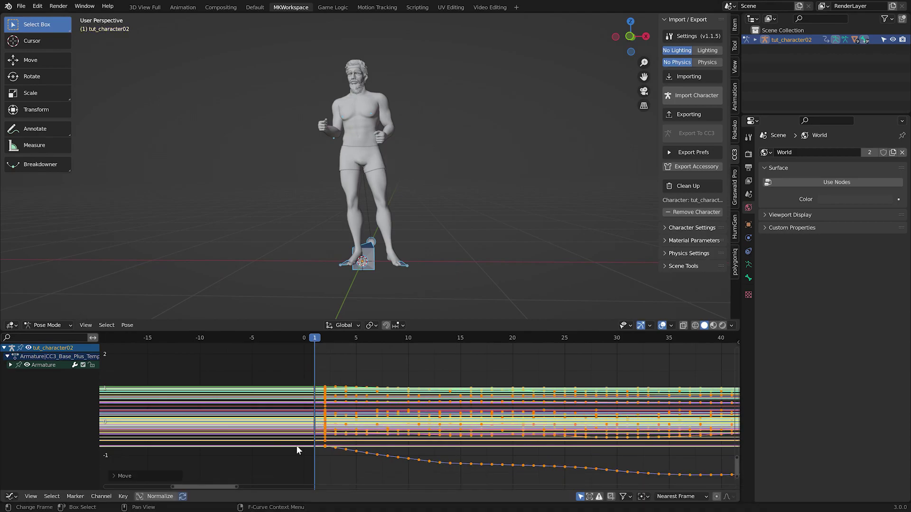
# Clear all bone transforms at frame 1, insert an Available keyframe for the rest pose and play the animation.
pyautogui.click(127, 325)
pyautogui.moveTo(162, 305)
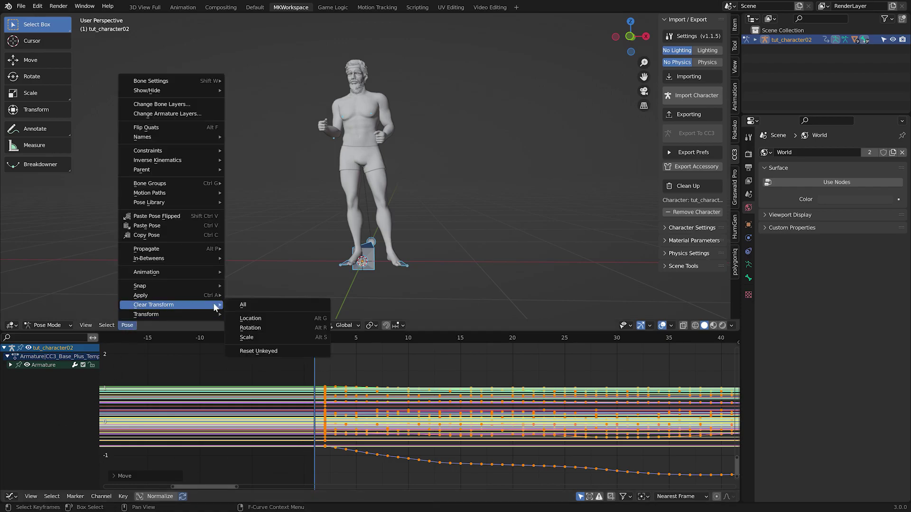
pyautogui.click(248, 307)
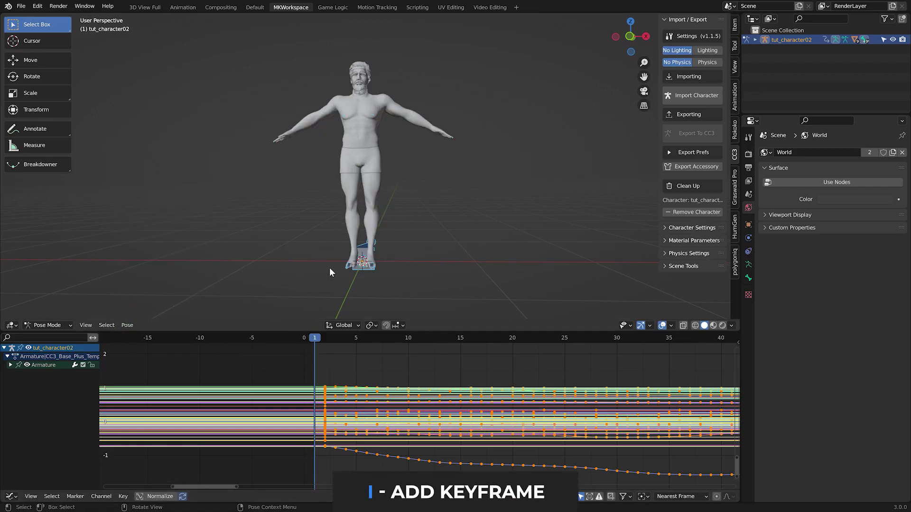
pyautogui.press('i')
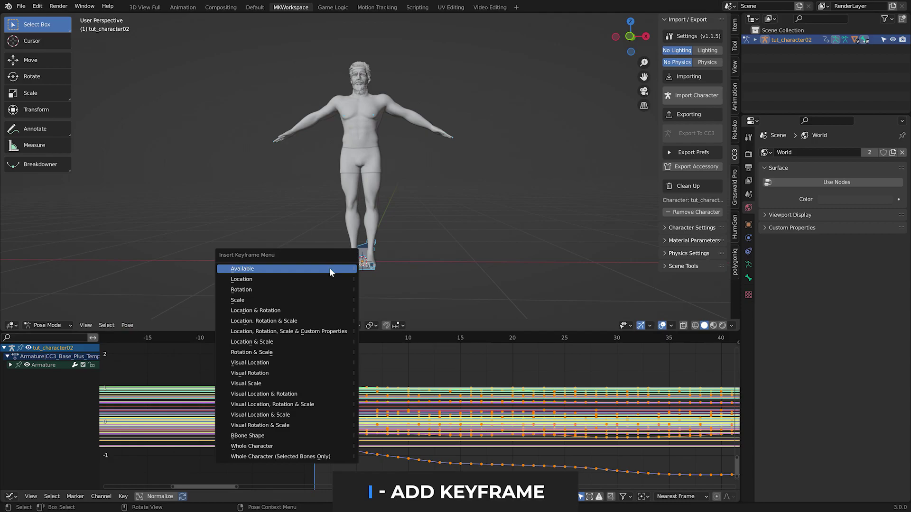
pyautogui.click(329, 268)
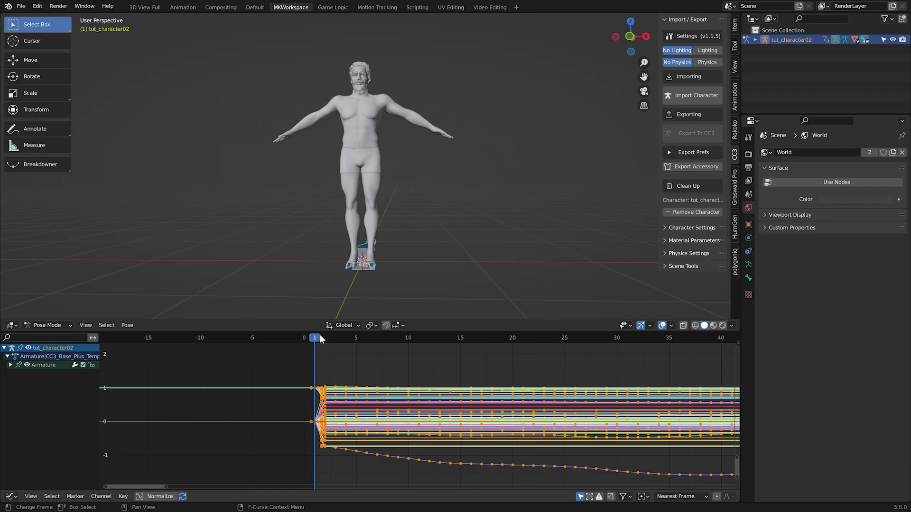
pyautogui.press('space')
pyautogui.press('Escape')
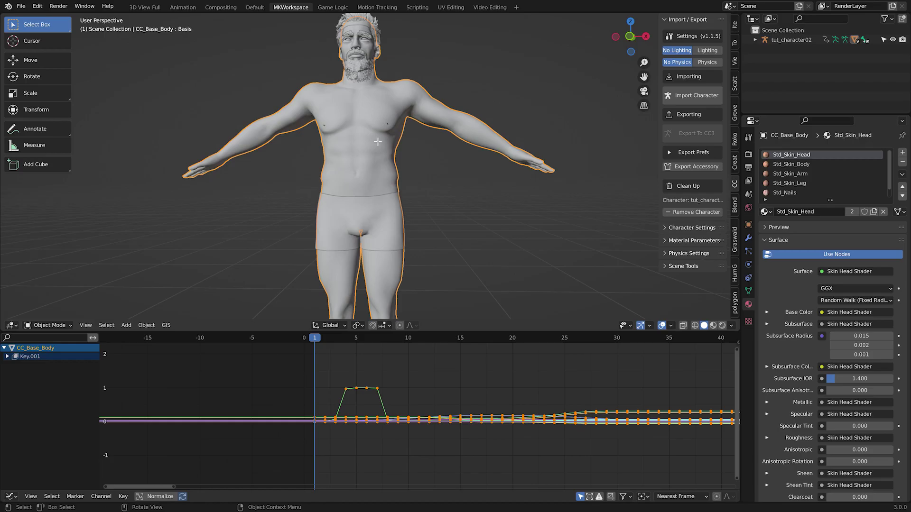
# In Edit Mode on CC_Base_Body, select the torso through the mesh from the front and grow the selection three times.
pyautogui.press('Tab')
pyautogui.hotkey('alt', 'a')
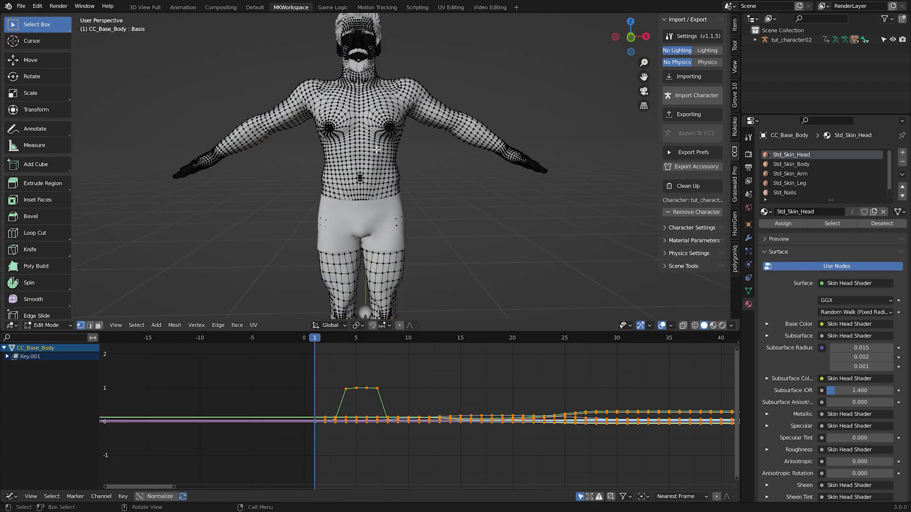
pyautogui.press('KP_1')
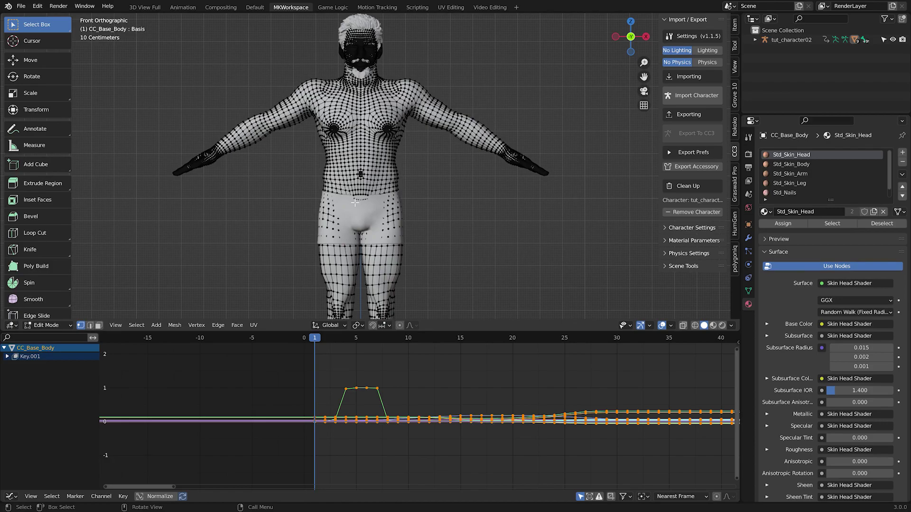
pyautogui.click(683, 326)
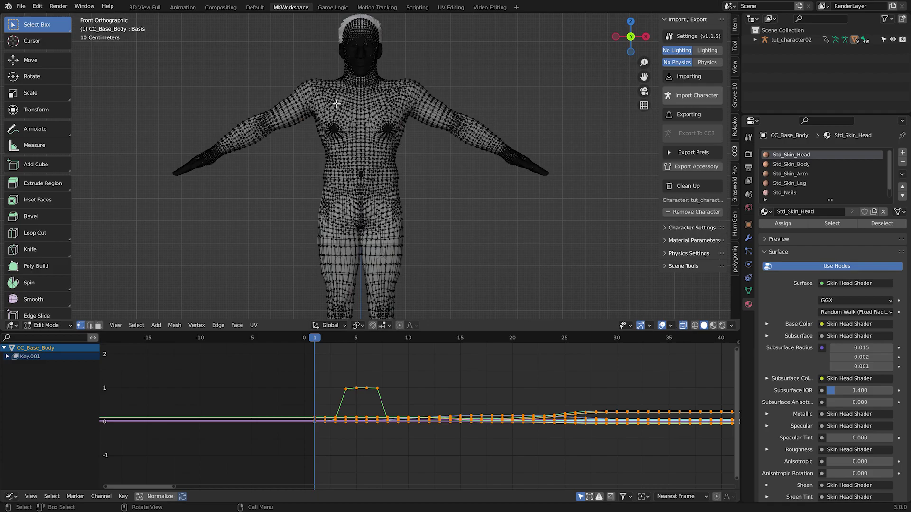
pyautogui.moveTo(315, 93); pyautogui.dragTo(423, 225)
pyautogui.press('ctrl+KP_Add')
pyautogui.press('ctrl+KP_Add')
pyautogui.press('ctrl+KP_Add')
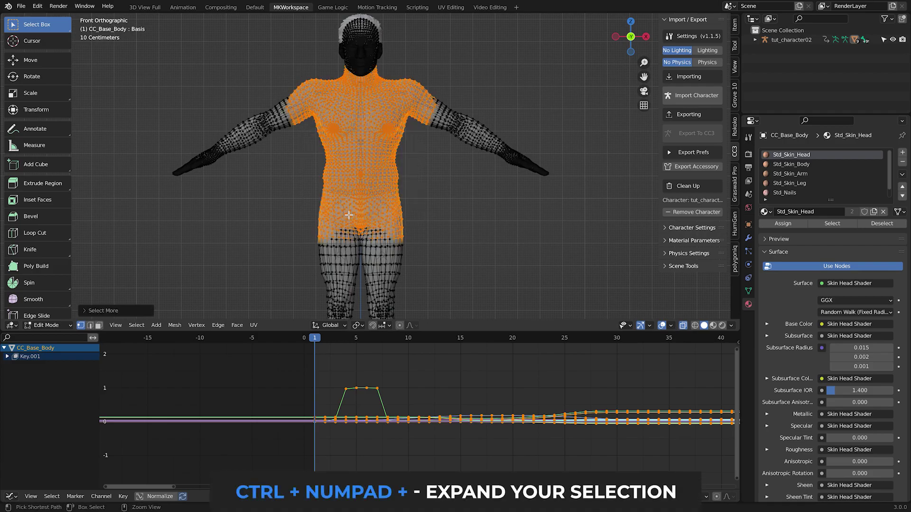
# Shrink the torso selection twice and refine its borders around the sleeves and neck with Circle Select.
pyautogui.press('ctrl+KP_Subtract')
pyautogui.press('ctrl+KP_Subtract')
pyautogui.scroll(1, 264, 133)
pyautogui.press('c')
pyautogui.moveTo(466, 99); pyautogui.dragTo(449, 131, button='middle')
pyautogui.press('Escape')
pyautogui.moveTo(336, 58)
pyautogui.keyDown('shift'); pyautogui.mouseDown(button='middle')
pyautogui.moveTo(350, 173)
pyautogui.moveTo(371, 205)
pyautogui.moveTo(393, 185)
pyautogui.moveTo(341, 143)
pyautogui.moveTo(418, 113)
pyautogui.mouseUp(button='middle'); pyautogui.keyUp('shift')
pyautogui.scroll(6, 349, 173)
pyautogui.press('c')
pyautogui.press('Escape')
pyautogui.moveTo(334, 206); pyautogui.dragTo(86, 223, button='middle')
pyautogui.press('c')
pyautogui.press('Escape')
pyautogui.scroll(-4, 257, 233)
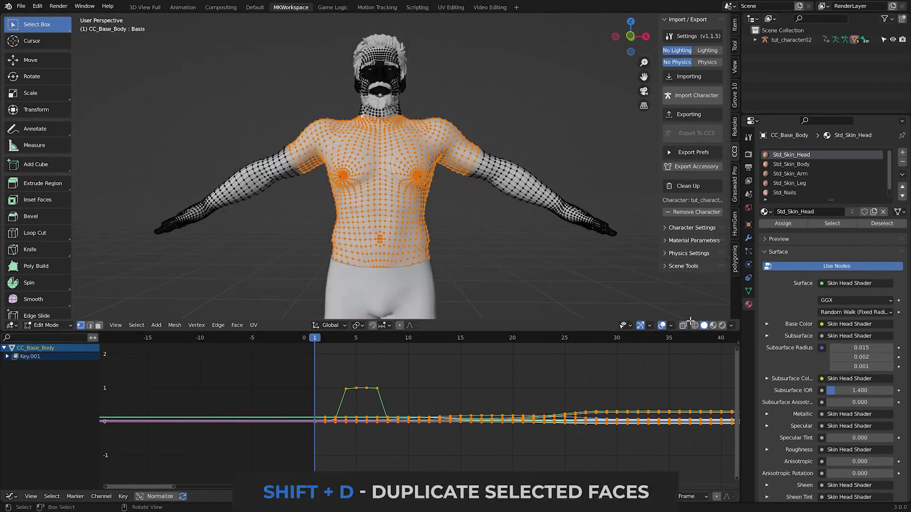
# Duplicate the selected torso faces in place and separate the copy into its own object.
pyautogui.click(682, 326)
pyautogui.scroll(-3, 412, 156)
pyautogui.hotkey('shift', 'd')
pyautogui.rightClick(412, 156)
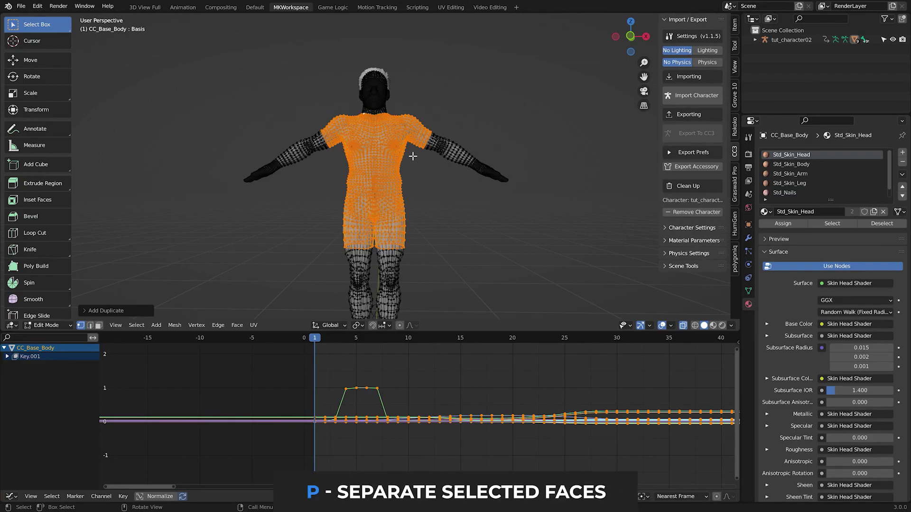
pyautogui.press('p')
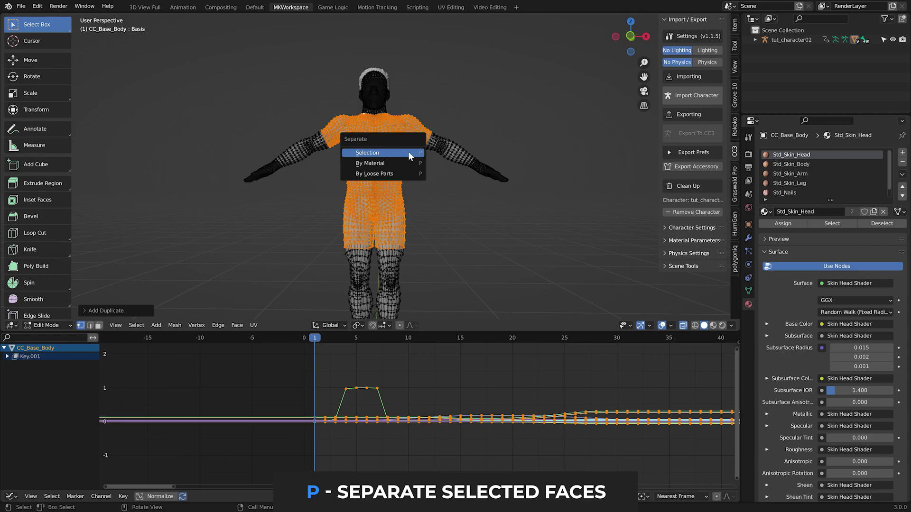
pyautogui.click(408, 152)
pyautogui.press('Tab')
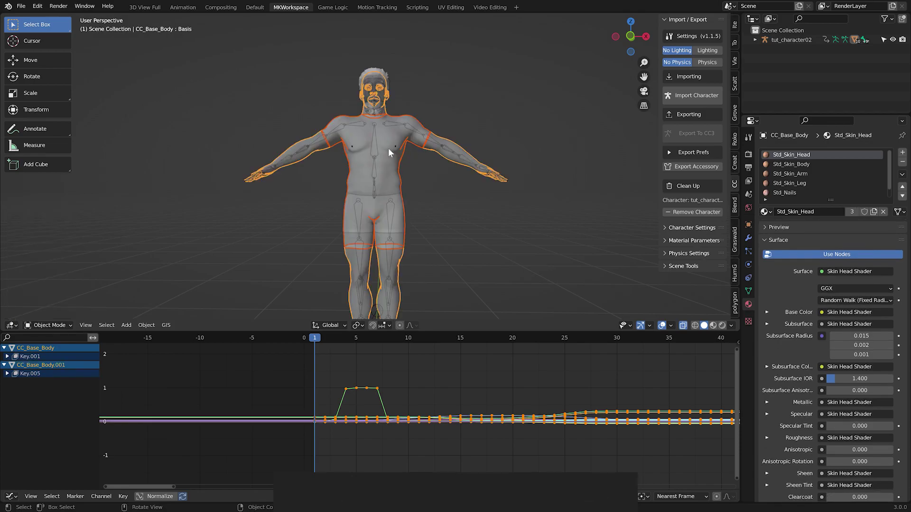
# Select the separated torso object and remove all of its skin material slots.
pyautogui.click(392, 148)
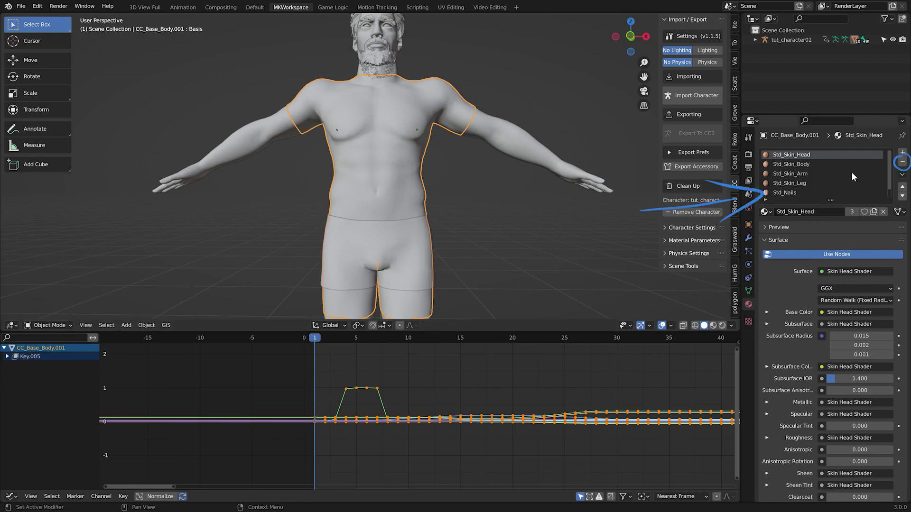
pyautogui.click(903, 162)
pyautogui.click(902, 162)
pyautogui.click(903, 161)
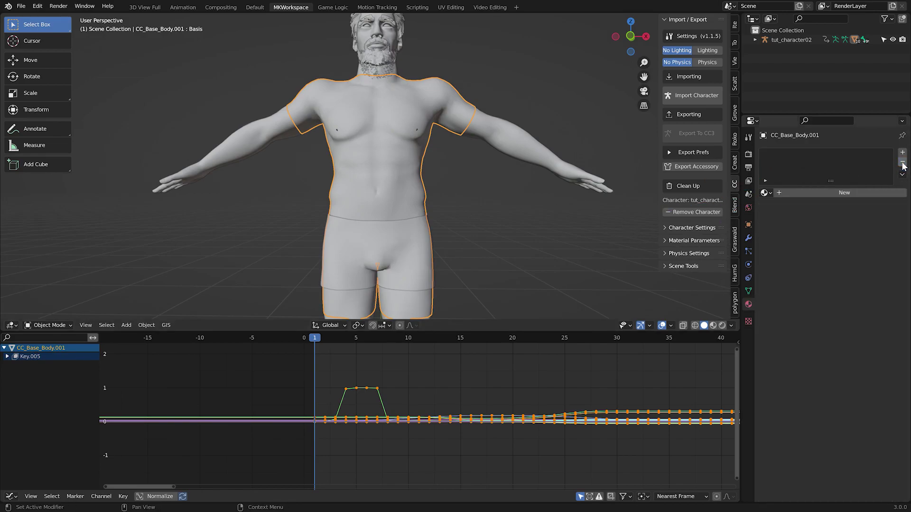
# Give the torso object a new material with a near-black base color and name it Black.
pyautogui.click(822, 194)
pyautogui.click(845, 293)
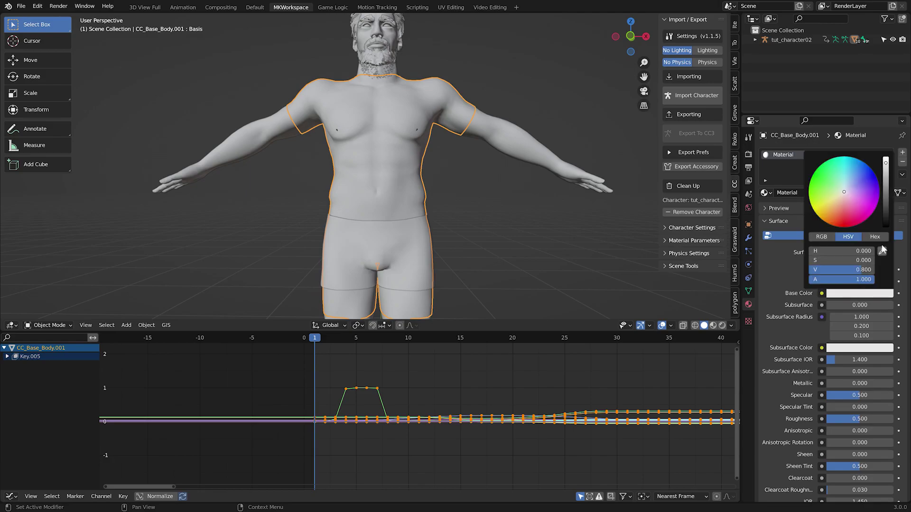
pyautogui.click(886, 219)
pyautogui.doubleClick(785, 155)
pyautogui.write('Black')
pyautogui.press('Return')
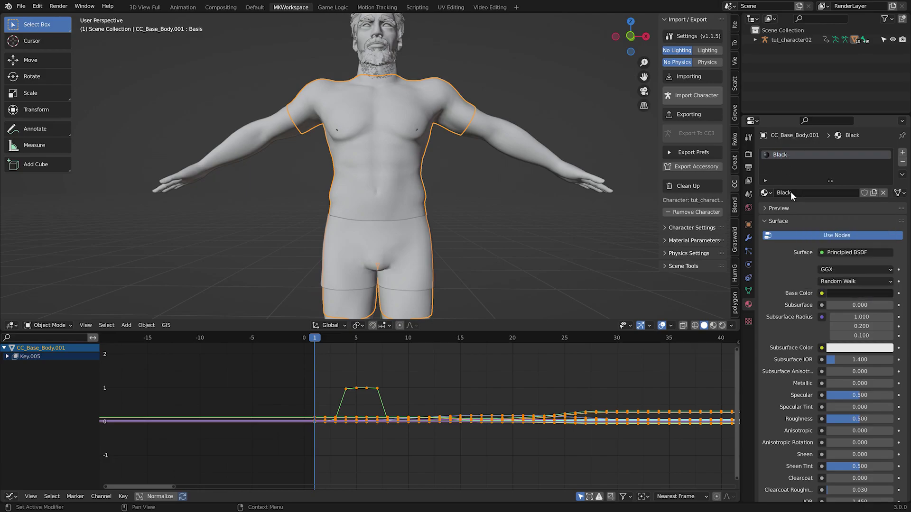
# Set the Black material's viewport display color to pure black.
pyautogui.click(793, 222)
pyautogui.click(785, 246)
pyautogui.click(788, 372)
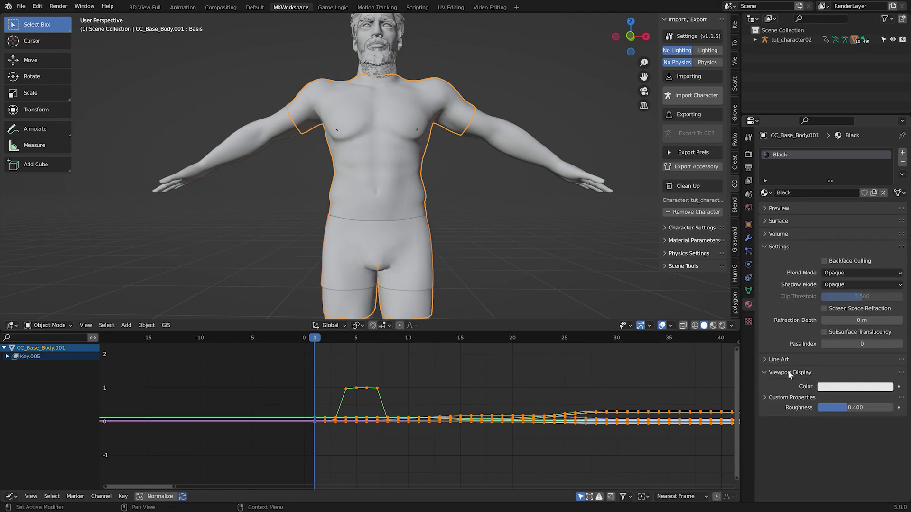
pyautogui.click(860, 388)
pyautogui.moveTo(886, 298); pyautogui.dragTo(885, 320)
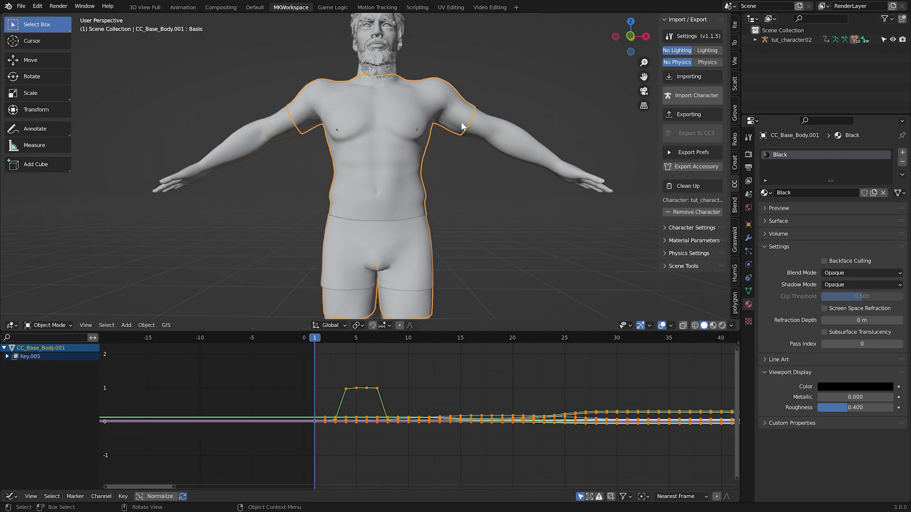
# Fatten all of the torso object's geometry outward with Shrink/Fatten so that it sits over the body as clothing.
pyautogui.press('Tab')
pyautogui.press('a')
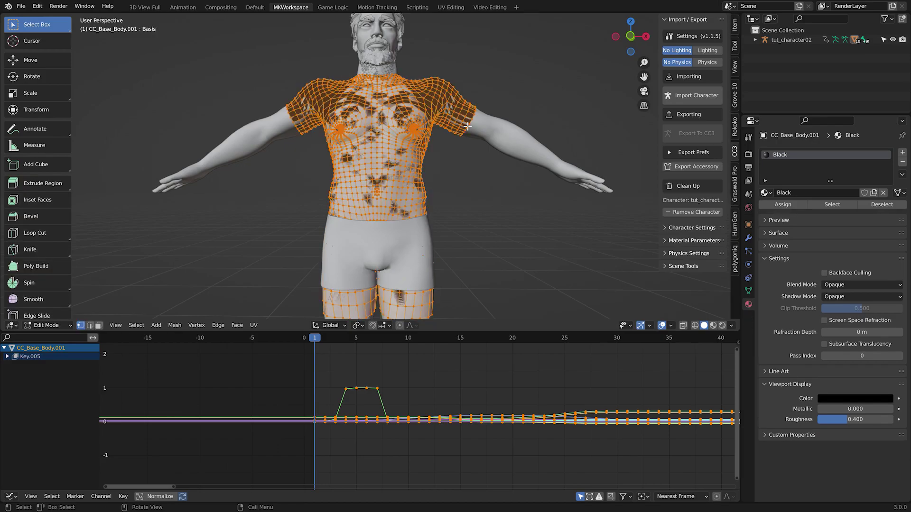
pyautogui.hotkey('alt', 's')
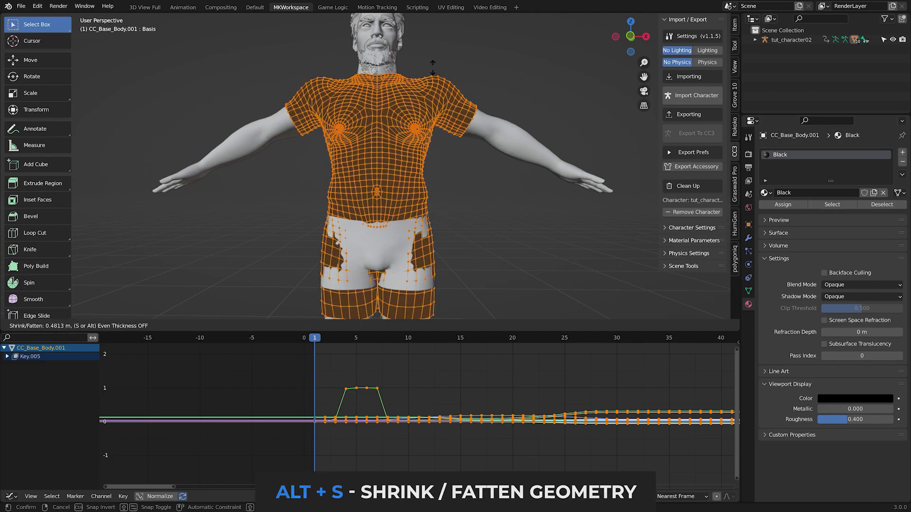
pyautogui.click(493, 106)
pyautogui.press('Tab')
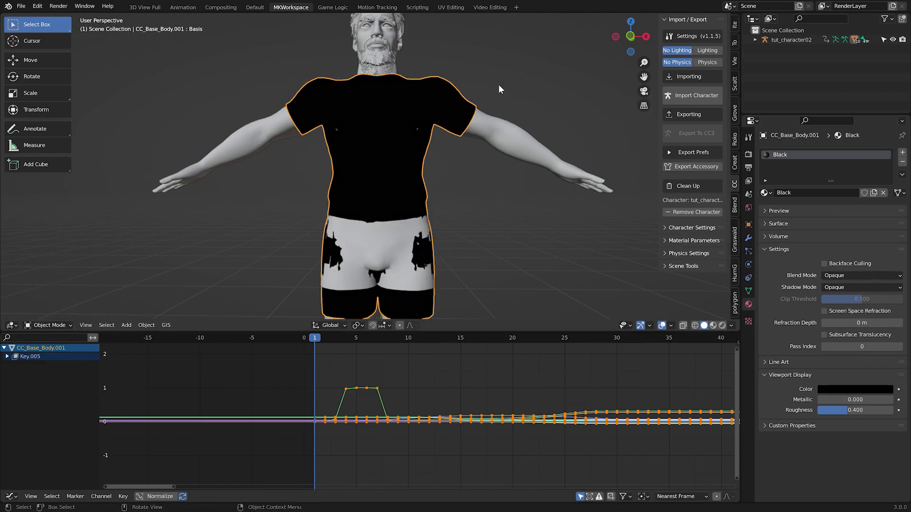
# Play the character animation and examine how the black garment follows the body.
pyautogui.moveTo(478, 112); pyautogui.dragTo(451, 153, button='middle')
pyautogui.scroll(-3, 362, 142)
pyautogui.press('space')
pyautogui.press('space')
pyautogui.click(382, 174)
pyautogui.click(386, 165)
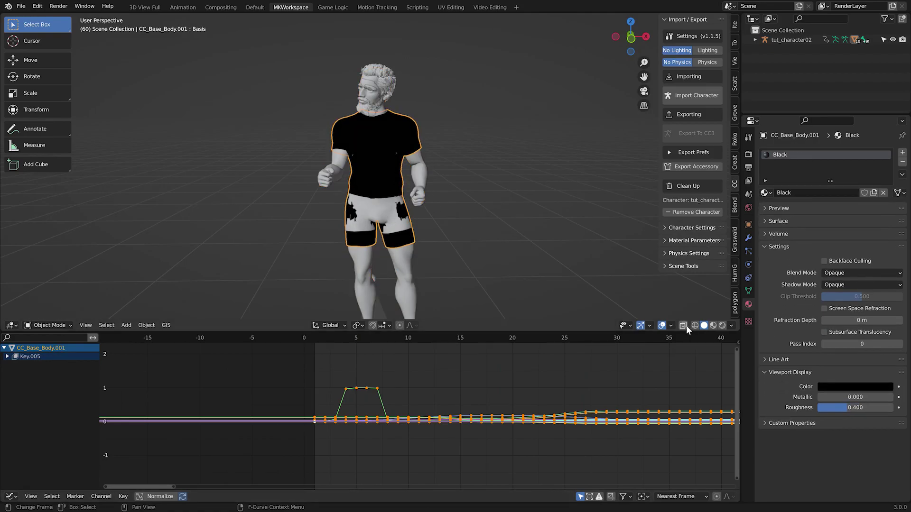
# Lighten the Black material's viewport display color to a value of 0.021.
pyautogui.click(863, 388)
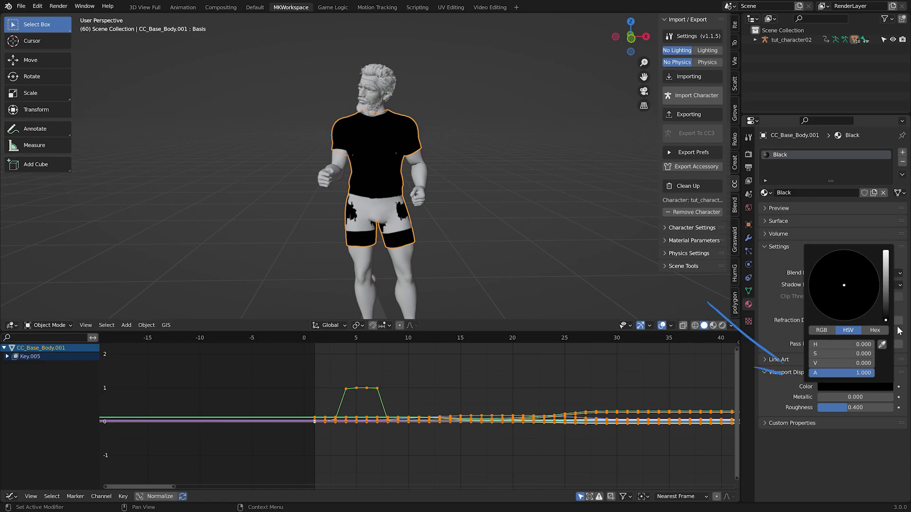
pyautogui.moveTo(885, 321); pyautogui.dragTo(885, 313)
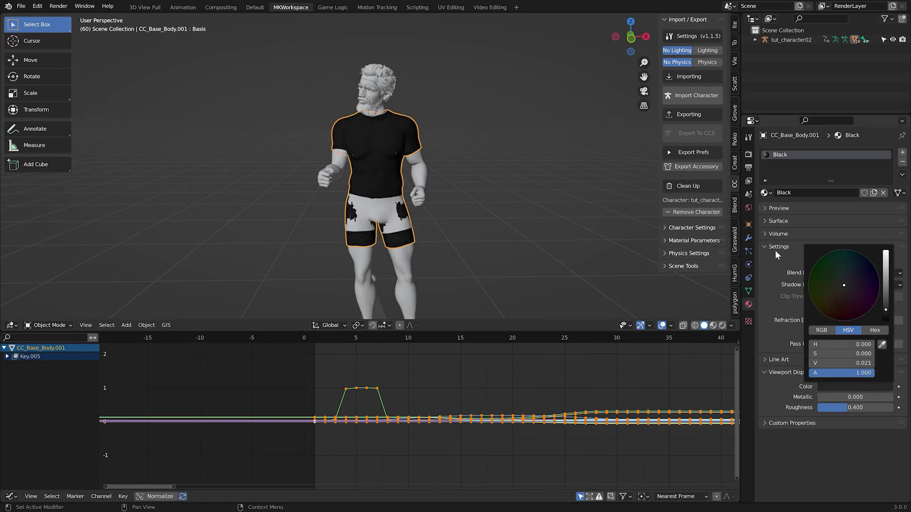
pyautogui.click(551, 164)
# Return to frame 1 and hide the Boxers object that pokes through the garment.
pyautogui.moveTo(552, 165); pyautogui.dragTo(420, 161, button='middle')
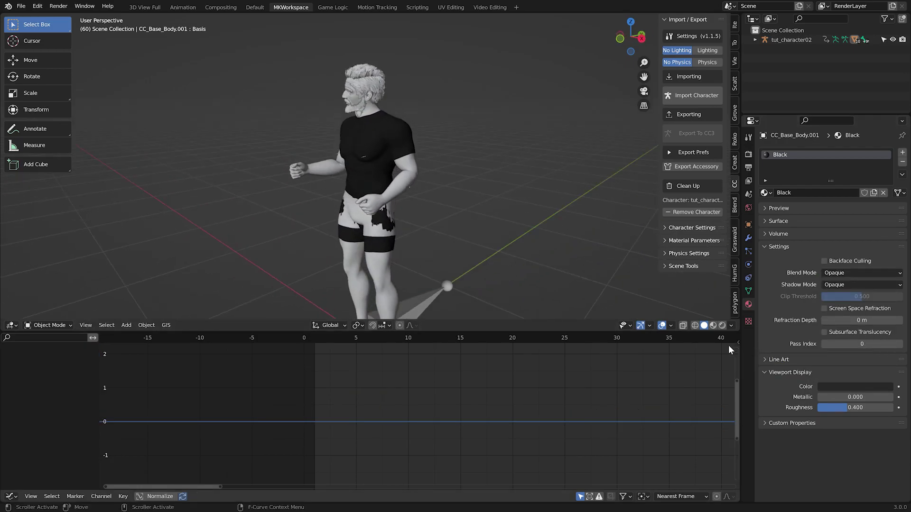
pyautogui.moveTo(408, 238); pyautogui.dragTo(278, 208, button='middle')
pyautogui.click(356, 208)
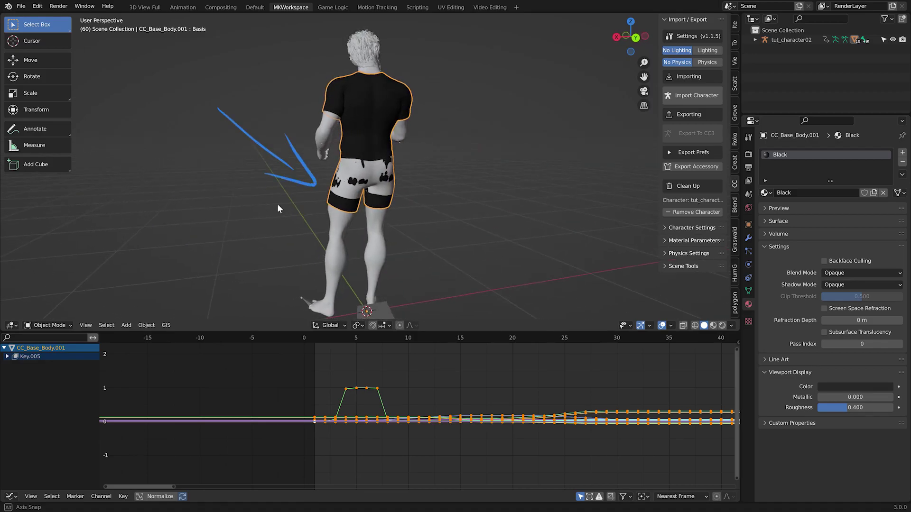
pyautogui.click(316, 338)
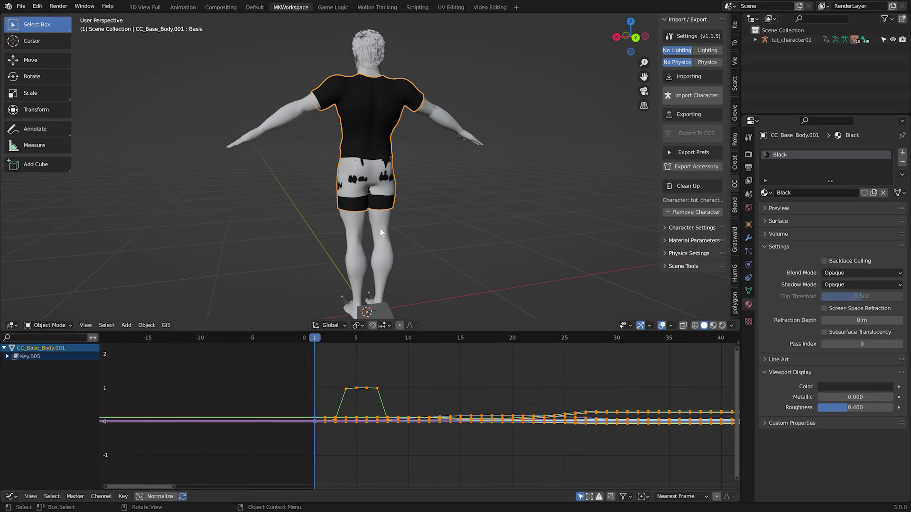
pyautogui.scroll(4, 381, 227)
pyautogui.click(377, 172)
pyautogui.press('h')
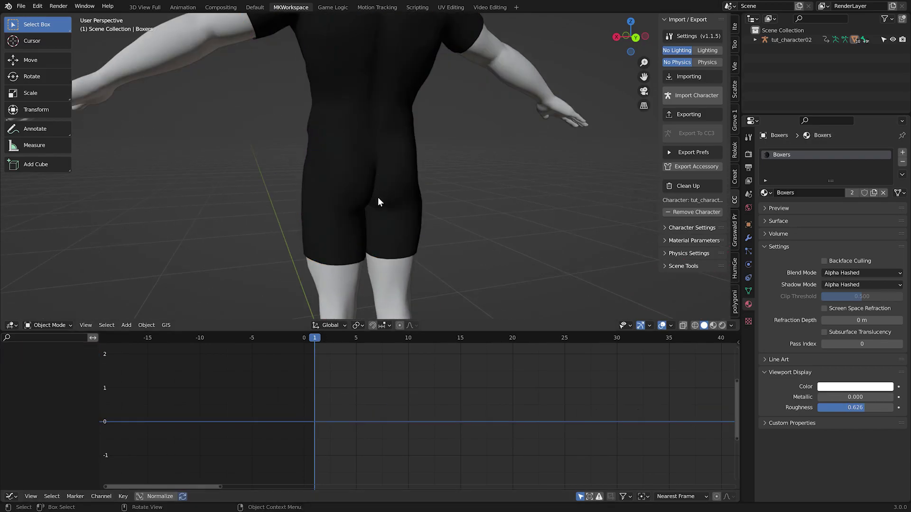
# Enter Edit Mode on the black garment and select the edge loop running along the inner thighs.
pyautogui.click(399, 202)
pyautogui.moveTo(402, 204); pyautogui.dragTo(498, 186, button='middle')
pyautogui.scroll(3, 385, 197)
pyautogui.press('Tab')
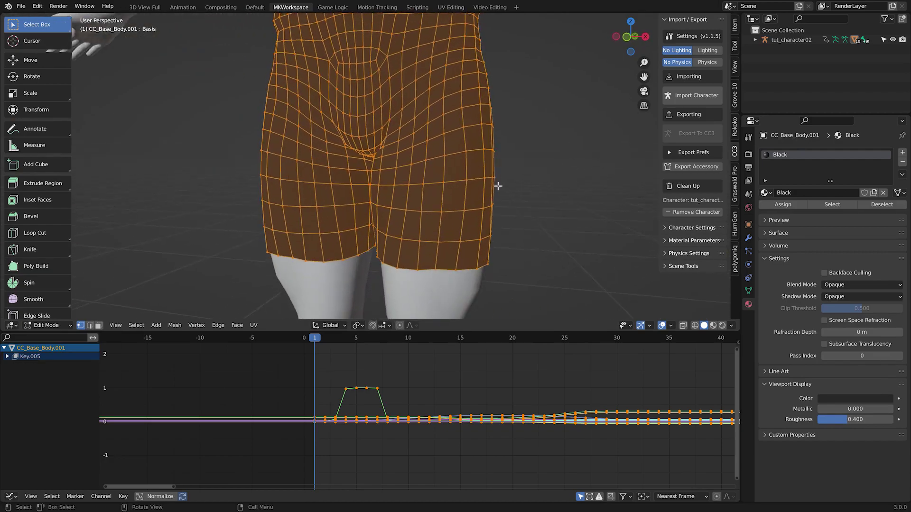
pyautogui.keyDown('alt'); pyautogui.click(371, 240); pyautogui.keyUp('alt')
pyautogui.moveTo(375, 240); pyautogui.dragTo(411, 185, button='middle')
pyautogui.scroll(2, 398, 199)
pyautogui.scroll(-2, 407, 238)
pyautogui.moveTo(407, 238); pyautogui.dragTo(365, 190, button='middle')
pyautogui.scroll(-4, 405, 211)
pyautogui.scroll(1, 373, 206)
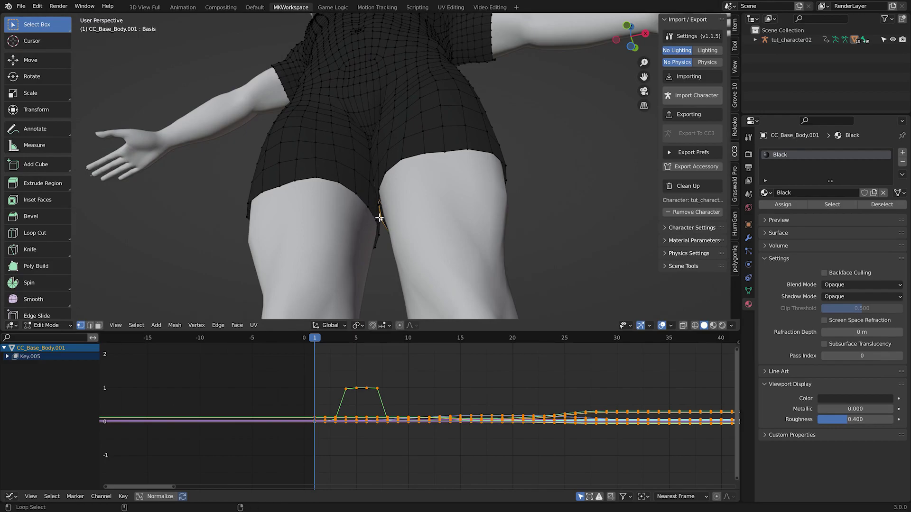
# Grow the inner-thigh selection three times and delete the selected faces between the garment's legs.
pyautogui.click(682, 325)
pyautogui.moveTo(443, 210); pyautogui.dragTo(460, 252, button='middle')
pyautogui.press('ctrl+KP_Add')
pyautogui.press('ctrl+KP_Add')
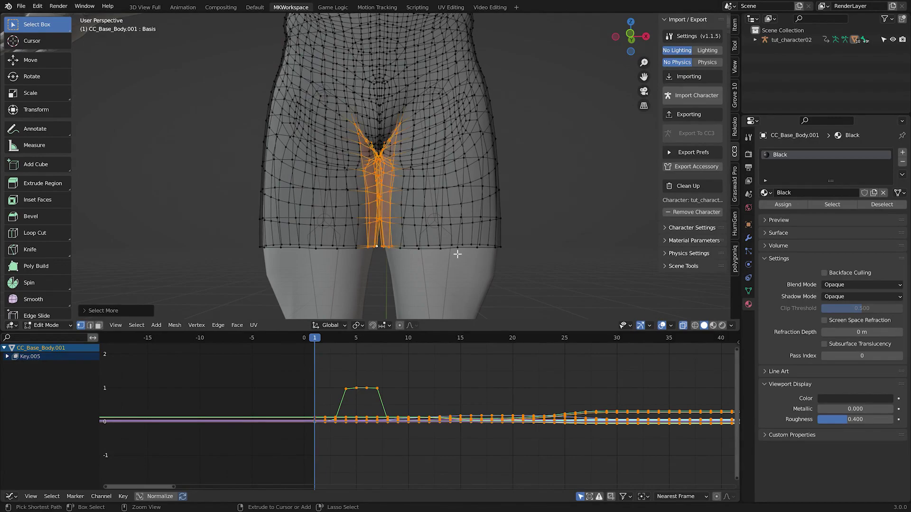
pyautogui.click(683, 326)
pyautogui.moveTo(432, 211); pyautogui.dragTo(410, 205, button='middle')
pyautogui.press('ctrl+KP_Add')
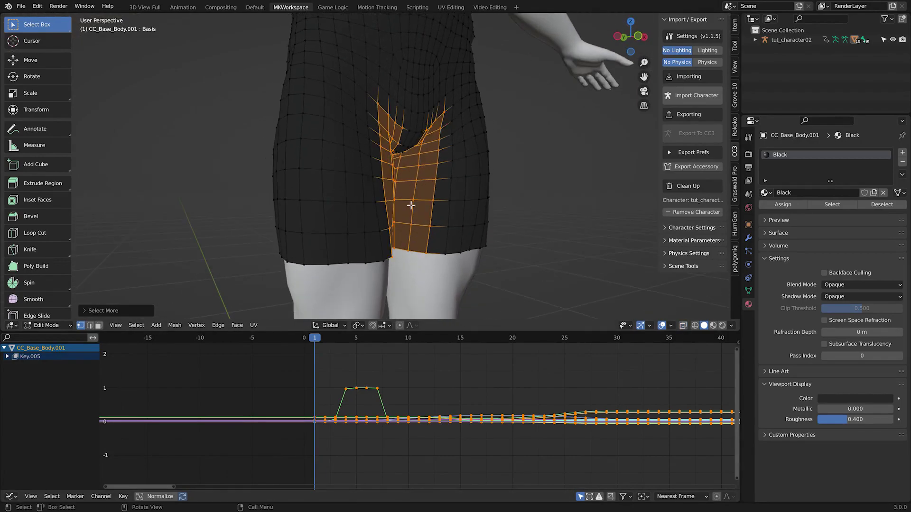
pyautogui.press('x')
pyautogui.click(390, 218)
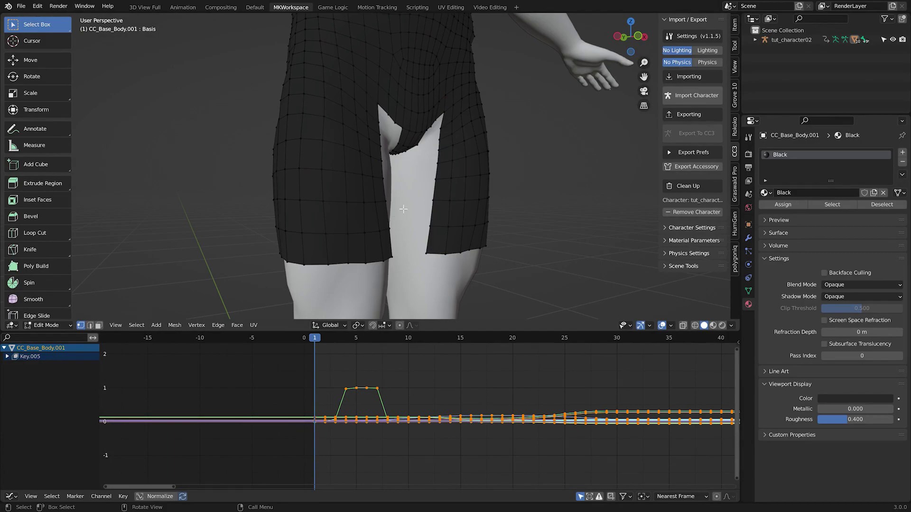
# Circle-select the leftover garment faces at the crotch between the legs and delete them.
pyautogui.moveTo(407, 204); pyautogui.dragTo(368, 172, button='middle')
pyautogui.press('c')
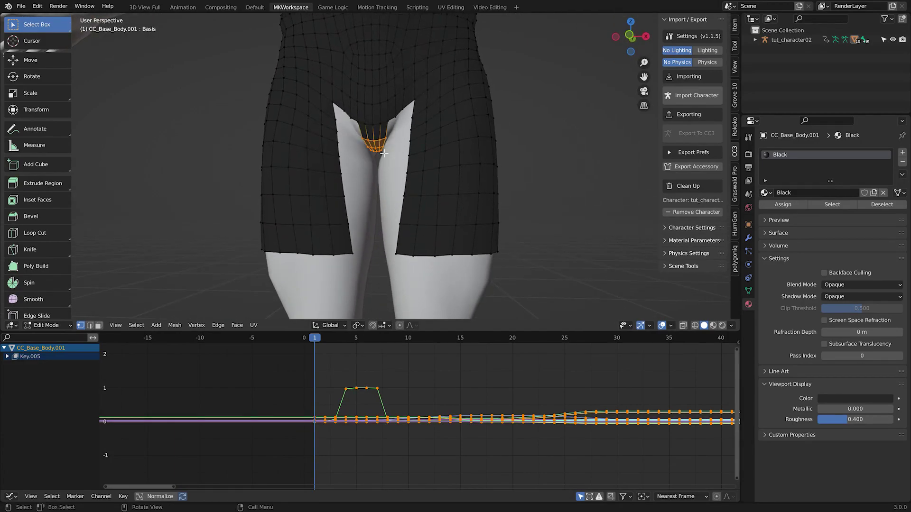
pyautogui.press('3')
pyautogui.moveTo(384, 153); pyautogui.dragTo(176, 142, button='middle')
pyautogui.press('c')
pyautogui.moveTo(420, 131); pyautogui.dragTo(345, 93, button='middle')
pyautogui.press('Escape')
pyautogui.hotkey('alt', 'z')
pyautogui.press('x')
pyautogui.moveTo(399, 179); pyautogui.dragTo(411, 204, button='middle')
pyautogui.click(440, 186)
pyautogui.hotkey('alt', 'z')
# Select the edge loop between the buttocks, grow the selection three times and delete those faces.
pyautogui.scroll(5, 458, 220)
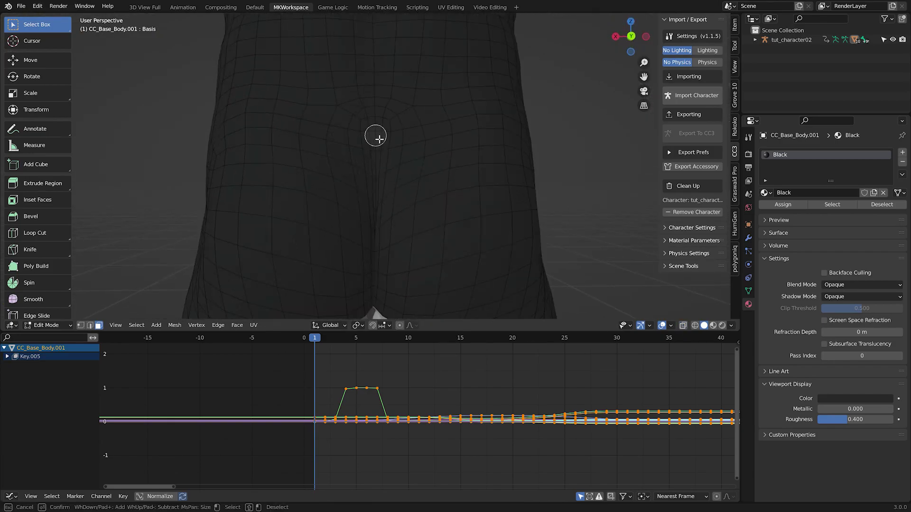
pyautogui.press('Escape')
pyautogui.press('2')
pyautogui.keyDown('alt'); pyautogui.click(378, 145); pyautogui.keyUp('alt')
pyautogui.press('ctrl+KP_Add')
pyautogui.press('ctrl+KP_Add')
pyautogui.press('ctrl+KP_Add')
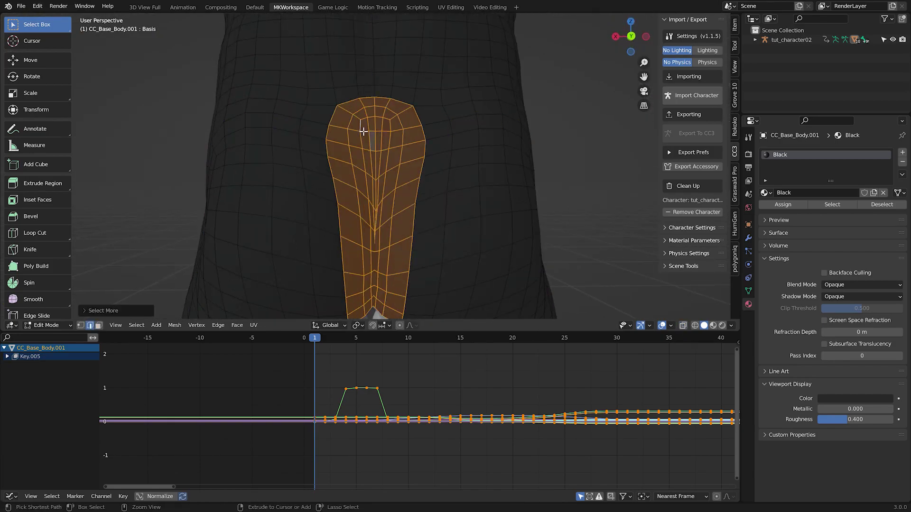
pyautogui.scroll(-4, 362, 131)
pyautogui.press('h')
pyautogui.moveTo(365, 147)
pyautogui.mouseDown(button='middle')
pyautogui.moveTo(195, 146)
pyautogui.moveTo(362, 150)
pyautogui.mouseUp(button='middle')
# Circle-select the garment faces over the front of the crotch and delete them to enlarge the front opening.
pyautogui.press('a')
pyautogui.moveTo(254, 185)
pyautogui.mouseDown(button='middle')
pyautogui.moveTo(468, 207)
pyautogui.moveTo(443, 191)
pyautogui.moveTo(457, 99)
pyautogui.mouseUp(button='middle')
pyautogui.scroll(4, 443, 191)
pyautogui.hotkey('alt', 'a')
pyautogui.keyDown('alt'); pyautogui.click(434, 259); pyautogui.keyUp('alt')
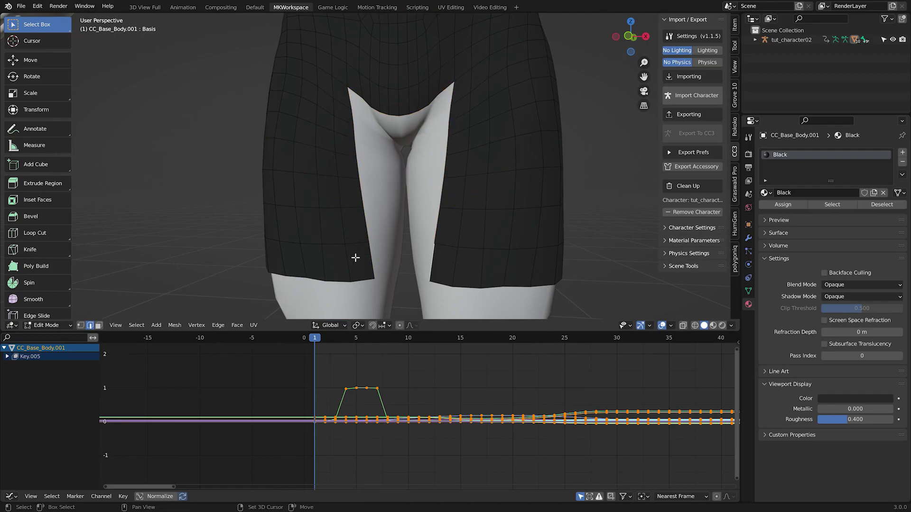
pyautogui.keyDown('shift'); pyautogui.moveTo(381, 64); pyautogui.dragTo(375, 188, button='middle'); pyautogui.keyUp('shift')
pyautogui.scroll(-3, 375, 182)
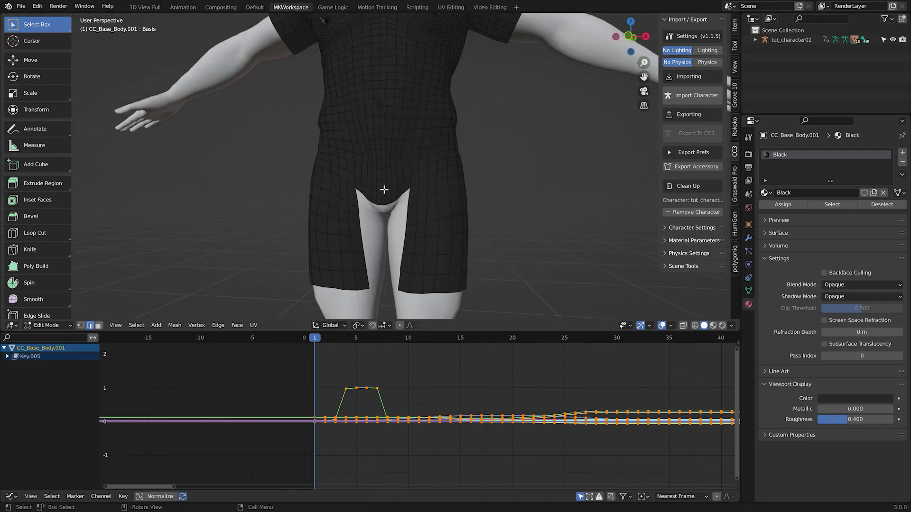
pyautogui.scroll(2, 368, 173)
pyautogui.press('c')
pyautogui.press('3')
pyautogui.moveTo(403, 161)
pyautogui.mouseDown()
pyautogui.moveTo(376, 163)
pyautogui.moveTo(412, 172)
pyautogui.moveTo(386, 197)
pyautogui.moveTo(367, 195)
pyautogui.mouseUp()
pyautogui.press('Escape')
pyautogui.press('x')
pyautogui.click(362, 192)
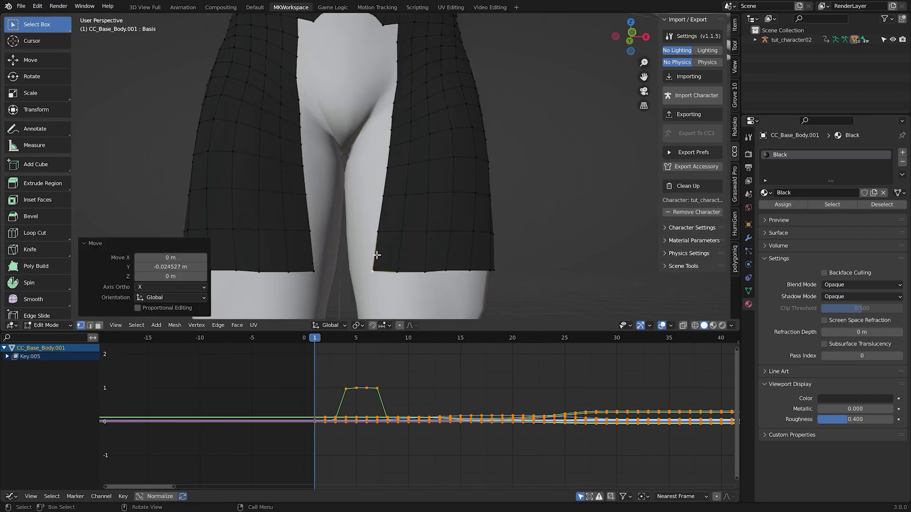
# Fill a face between the two inner hem edges at the front and divide it with nine vertical loop cuts.
pyautogui.moveTo(376, 257); pyautogui.dragTo(349, 240, button='middle')
pyautogui.click(370, 252)
pyautogui.scroll(-2, 347, 232)
pyautogui.scroll(1, 350, 240)
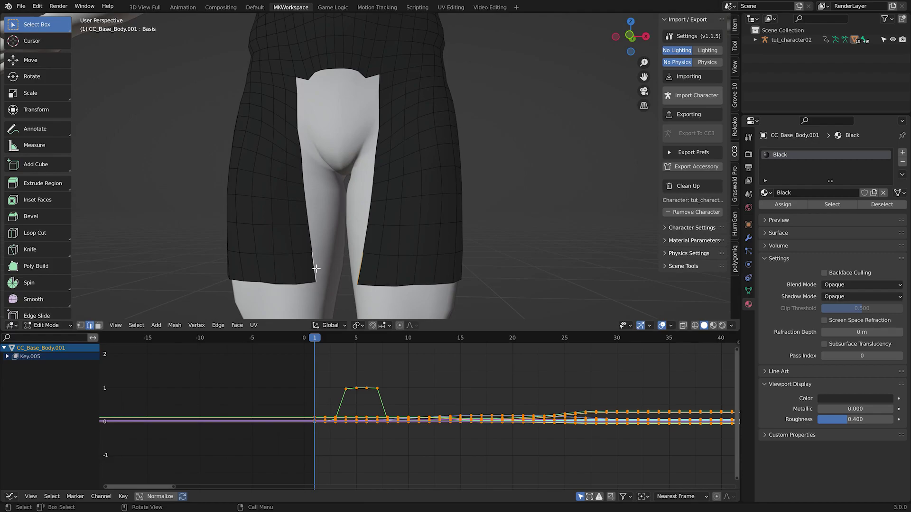
pyautogui.press('f')
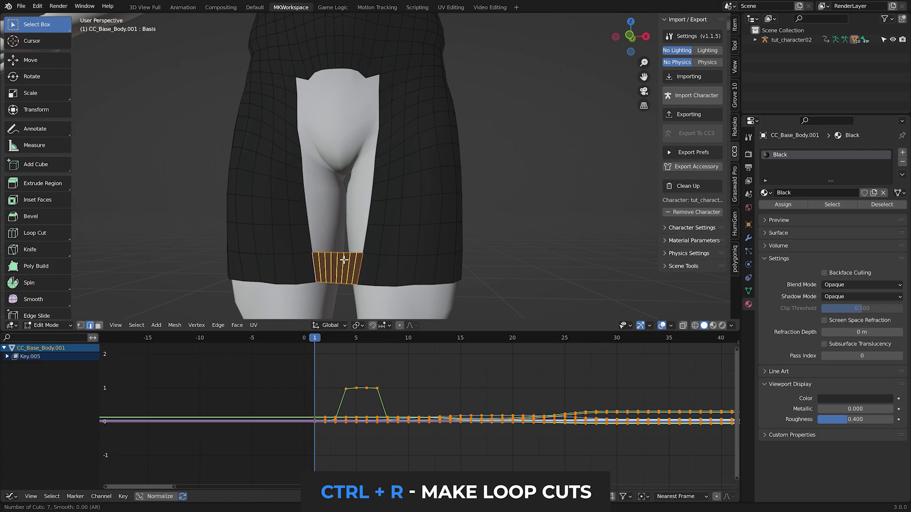
pyautogui.scroll(2, 344, 259)
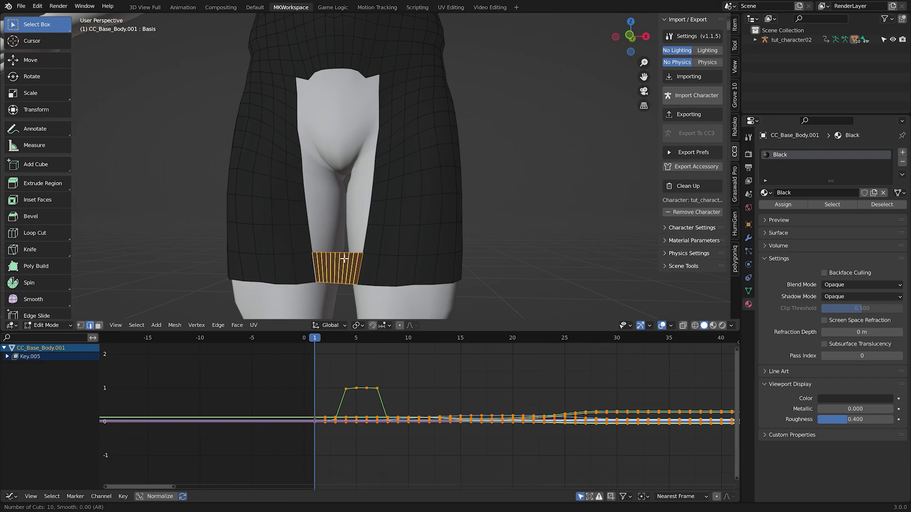
pyautogui.click(344, 258)
pyautogui.rightClick(341, 256)
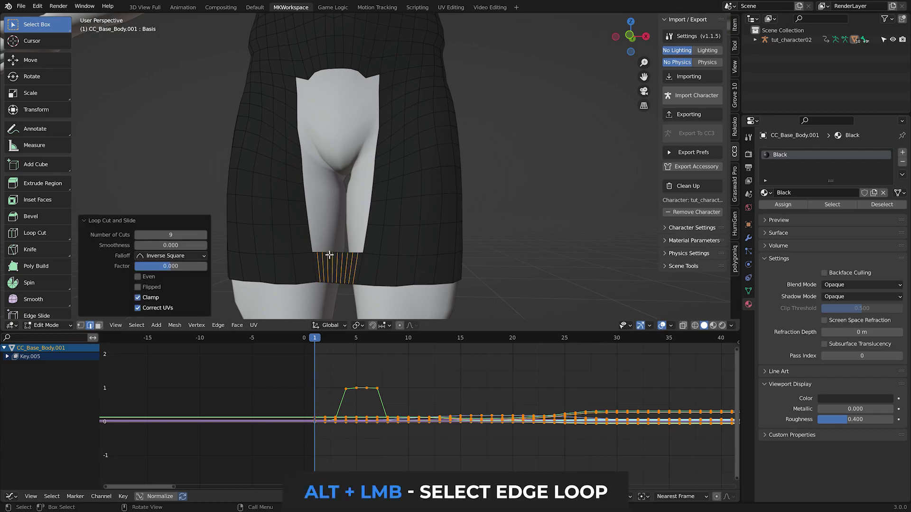
# Select the edge loop around the front opening and close it with Grid Fill.
pyautogui.keyDown('alt'); pyautogui.click(328, 256); pyautogui.keyUp('alt')
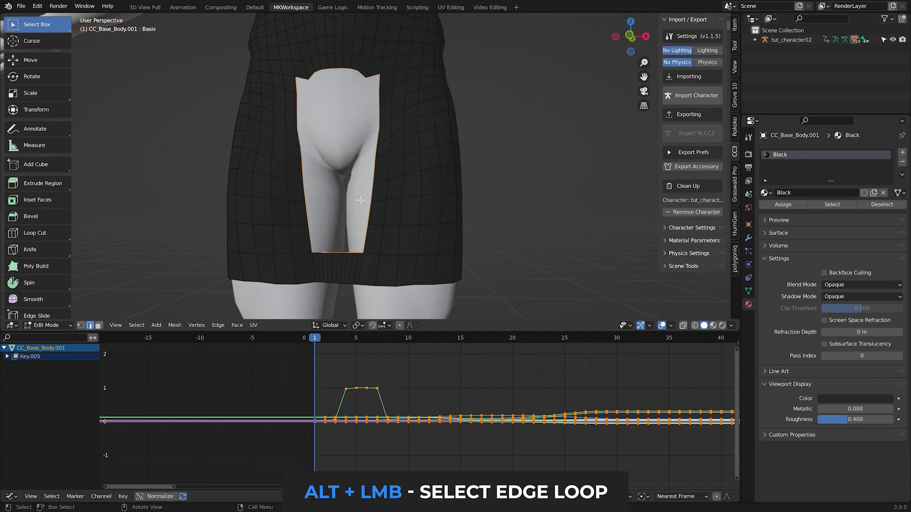
pyautogui.press('F3')
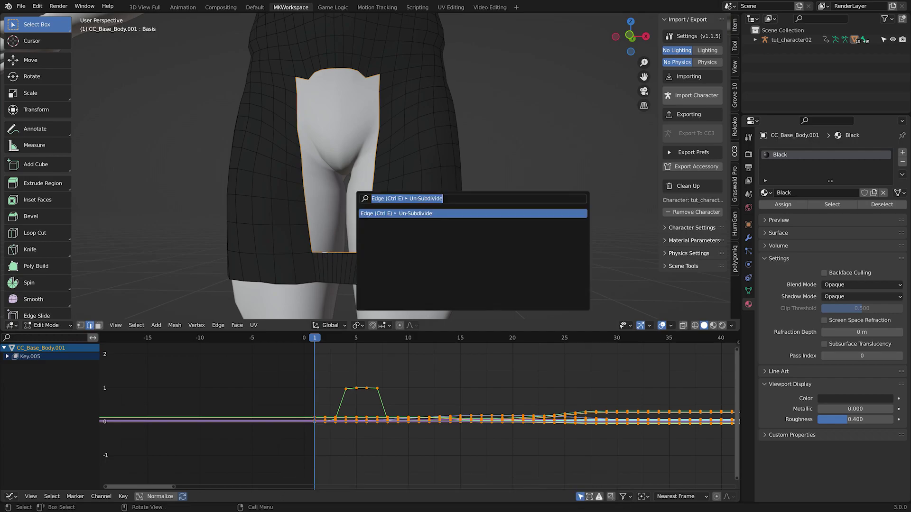
pyautogui.write('grid')
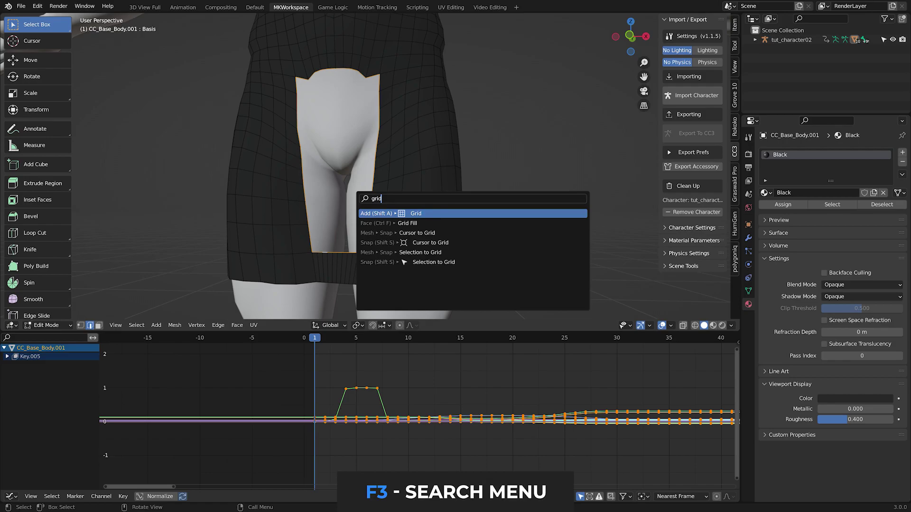
pyautogui.click(374, 225)
# Switch to Sculpt Mode and pull the garment's front patch clear of the body with the Grab brush.
pyautogui.moveTo(346, 189); pyautogui.dragTo(359, 212, button='middle')
pyautogui.hotkey('ctrl', 'Tab')
pyautogui.click(357, 261)
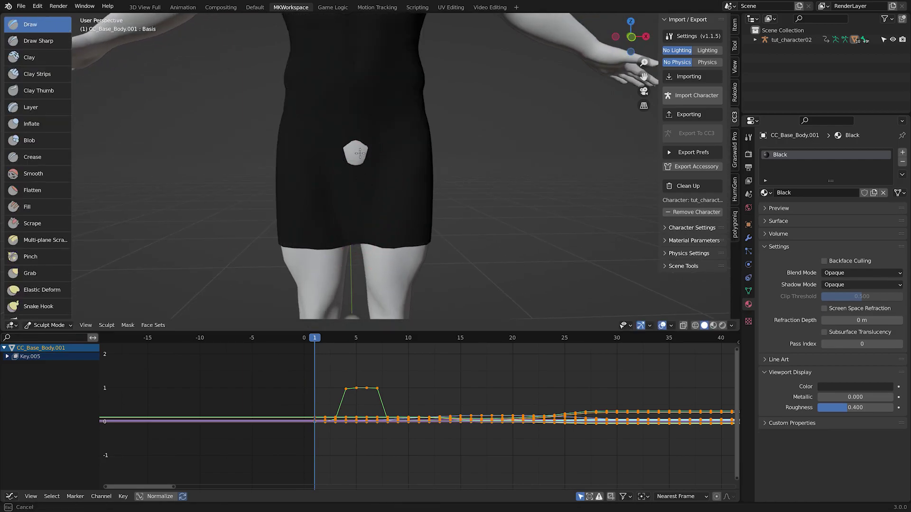
pyautogui.press('g')
pyautogui.moveTo(356, 161)
pyautogui.mouseDown(button='middle')
pyautogui.moveTo(327, 171)
pyautogui.moveTo(332, 213)
pyautogui.mouseUp(button='middle')
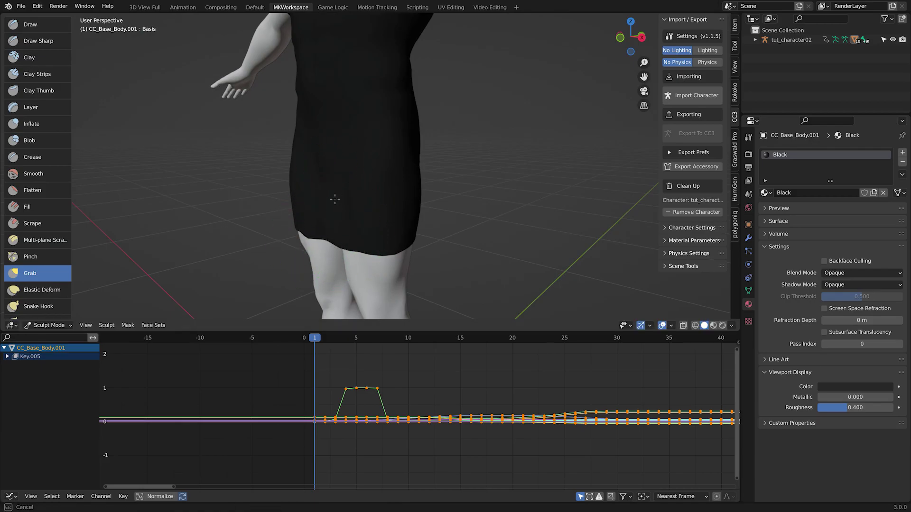
pyautogui.moveTo(320, 176)
pyautogui.mouseDown(button='middle')
pyautogui.moveTo(309, 180)
pyautogui.moveTo(342, 169)
pyautogui.mouseUp(button='middle')
# Return to Edit Mode, select the path of faces bordering the rear opening and delete them.
pyautogui.hotkey('ctrl', 'Tab')
pyautogui.click(414, 170)
pyautogui.keyDown('ctrl'); pyautogui.moveTo(408, 205); pyautogui.dragTo(397, 195, button='middle'); pyautogui.keyUp('ctrl')
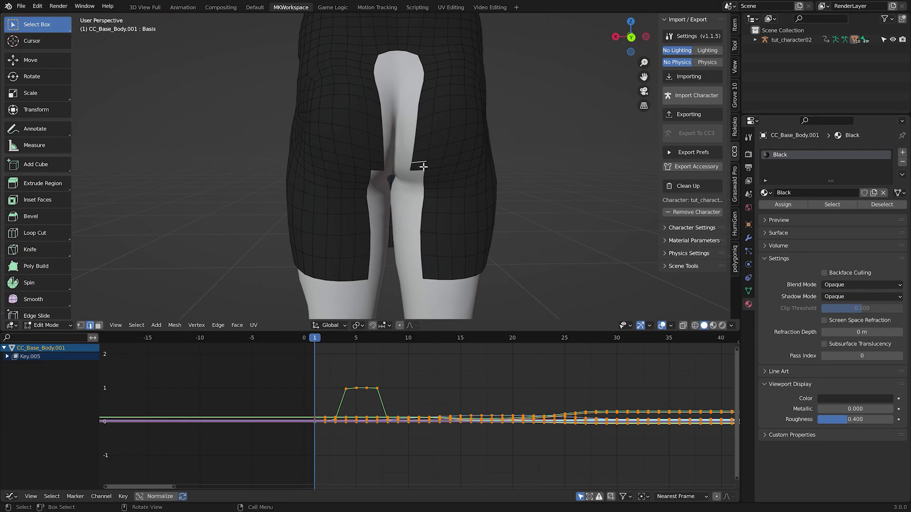
pyautogui.keyDown('ctrl'); pyautogui.click(391, 53); pyautogui.keyUp('ctrl')
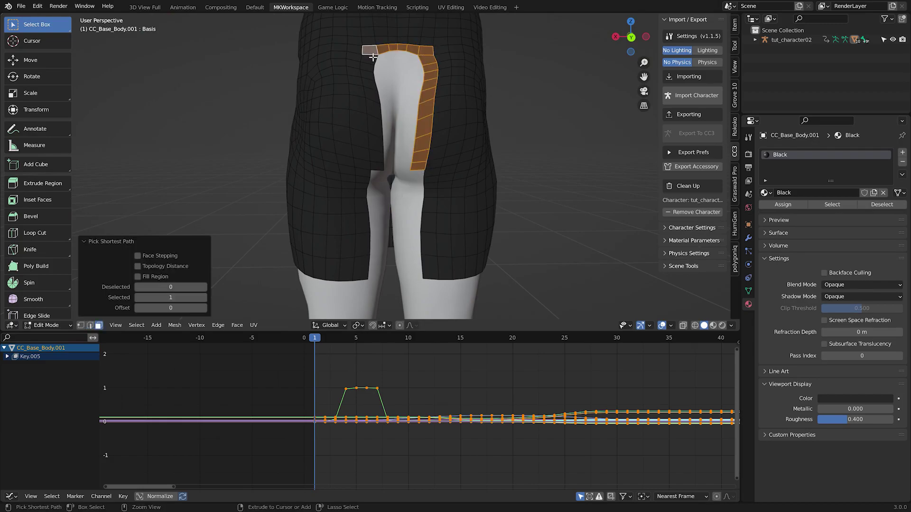
pyautogui.keyDown('ctrl'); pyautogui.click(383, 168); pyautogui.keyUp('ctrl')
pyautogui.press('x')
pyautogui.click(379, 166)
# Fill a face between the inner hem edges at the back and divide it with three vertical loop cuts.
pyautogui.press('2')
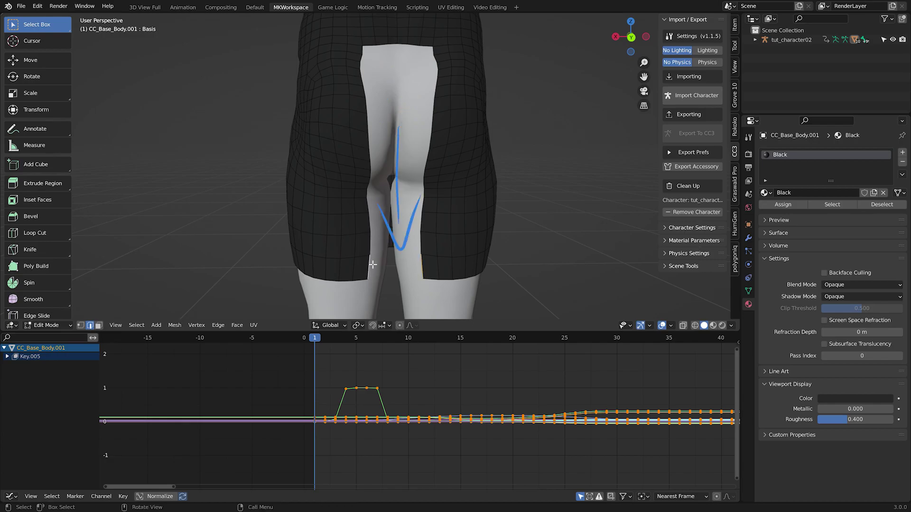
pyautogui.keyDown('shift'); pyautogui.moveTo(403, 167); pyautogui.dragTo(377, 192, button='middle'); pyautogui.keyUp('shift')
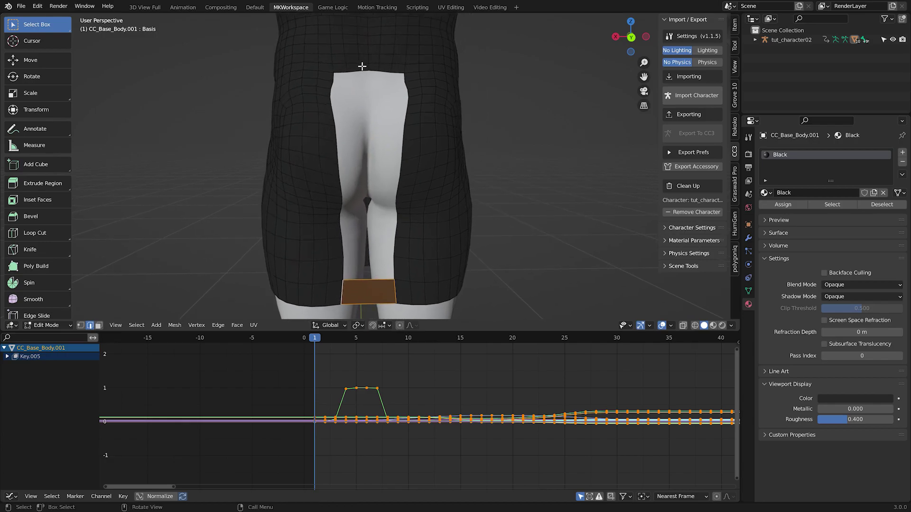
pyautogui.hotkey('ctrl', 'r')
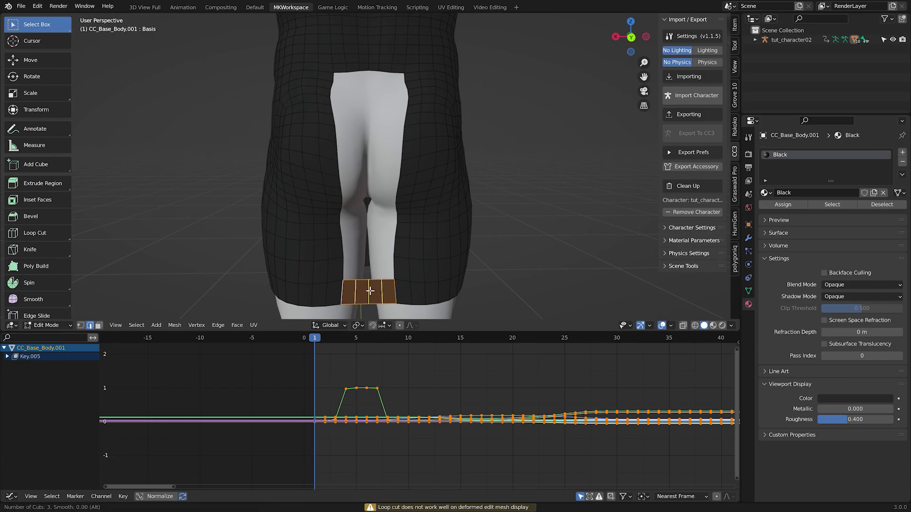
pyautogui.click(370, 290)
pyautogui.rightClick(370, 290)
# Close the rear opening with Grid Fill on its edge loop and switch the garment to Sculpt Mode.
pyautogui.keyDown('alt'); pyautogui.click(393, 281); pyautogui.keyUp('alt')
pyautogui.press('F3')
pyautogui.click(420, 296)
pyautogui.scroll(-3, 411, 263)
pyautogui.moveTo(384, 242); pyautogui.dragTo(340, 238, button='middle')
pyautogui.hotkey('ctrl', 'Tab')
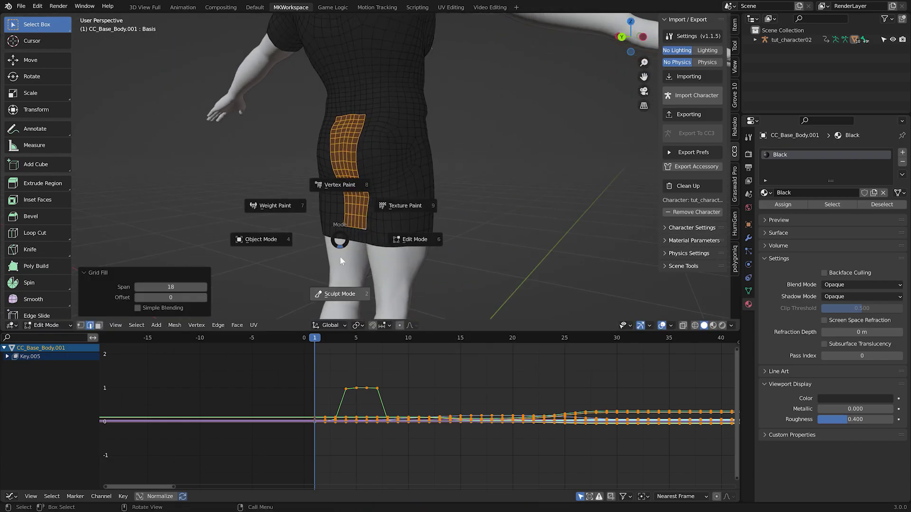
pyautogui.click(335, 293)
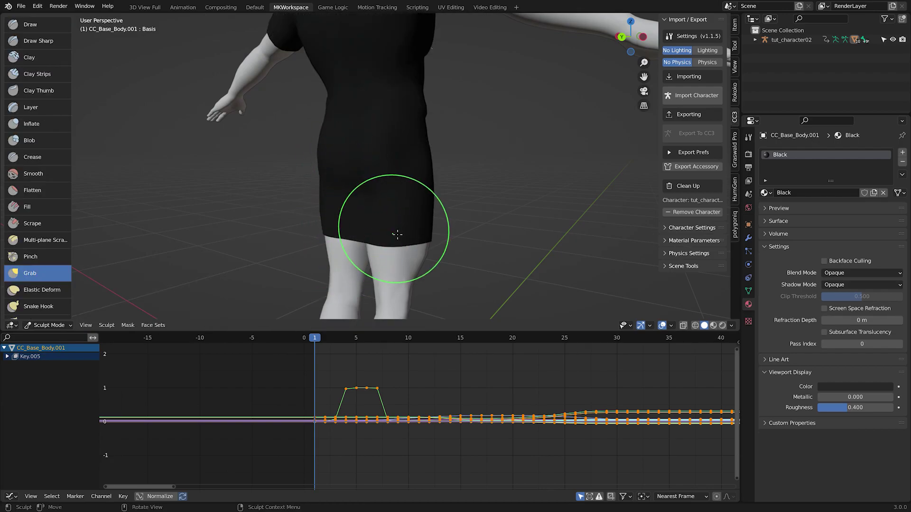
# Select the garment's hem edge loop in Edit Mode and move it along the Z axis.
pyautogui.press('Tab')
pyautogui.keyDown('alt'); pyautogui.click(413, 248); pyautogui.keyUp('alt')
pyautogui.press('g')
pyautogui.press('z')
pyautogui.click(441, 253)
pyautogui.moveTo(441, 253); pyautogui.dragTo(284, 249, button='middle')
# Add loop cuts around the garment just above the hem and return to Object Mode.
pyautogui.hotkey('ctrl', 'r')
pyautogui.scroll(3, 394, 251)
pyautogui.scroll(-3, 394, 251)
pyautogui.scroll(1, 394, 251)
pyautogui.click(395, 251)
pyautogui.click(394, 251)
pyautogui.scroll(-4, 403, 235)
pyautogui.press('Tab')
pyautogui.moveTo(413, 217); pyautogui.dragTo(365, 228, button='middle')
pyautogui.hotkey('ctrl', 'Tab')
# Show the garment's shape keys in its object data properties and play the animation to check the cloth.
pyautogui.moveTo(320, 340)
pyautogui.mouseDown()
pyautogui.moveTo(655, 356)
pyautogui.moveTo(282, 338)
pyautogui.mouseUp()
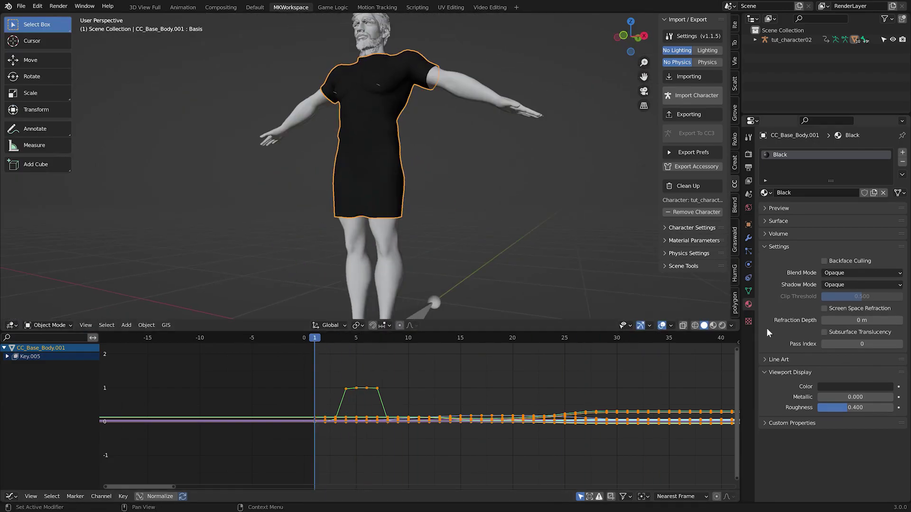
pyautogui.click(748, 290)
pyautogui.moveTo(503, 223); pyautogui.dragTo(394, 230, button='middle')
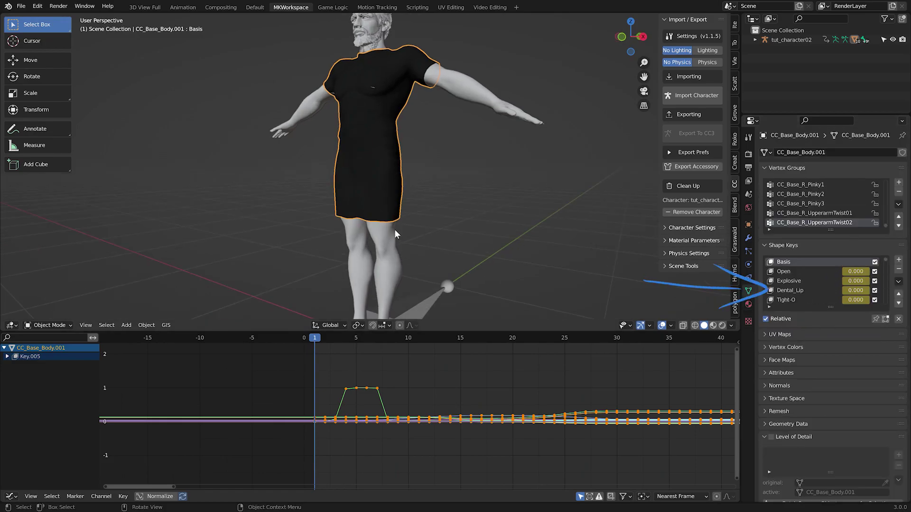
pyautogui.scroll(-4, 348, 372)
pyautogui.scroll(5, 356, 235)
pyautogui.scroll(-6, 380, 220)
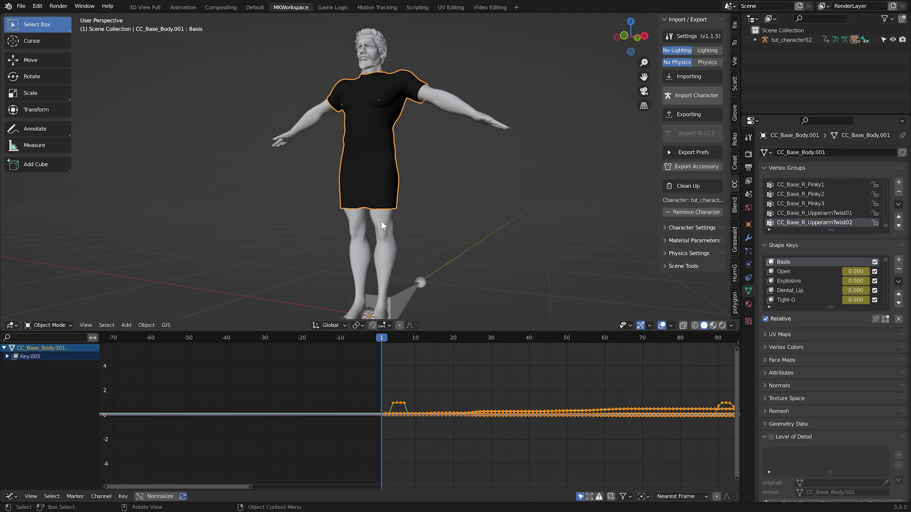
pyautogui.press('space')
pyautogui.click(464, 203)
pyautogui.scroll(-4, 460, 213)
pyautogui.moveTo(454, 219); pyautogui.dragTo(374, 221, button='middle')
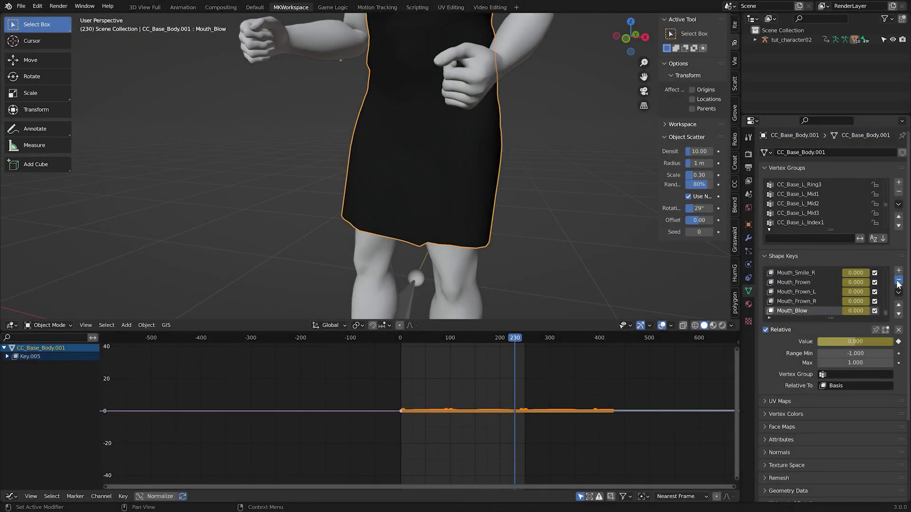
# Delete the garment's facial shape keys from Mouth_Blow upward so that only Basis is left.
pyautogui.click(897, 281)
pyautogui.click(897, 281)
pyautogui.click(897, 281)
pyautogui.click(897, 281)
pyautogui.click(898, 282)
pyautogui.click(897, 281)
pyautogui.click(897, 281)
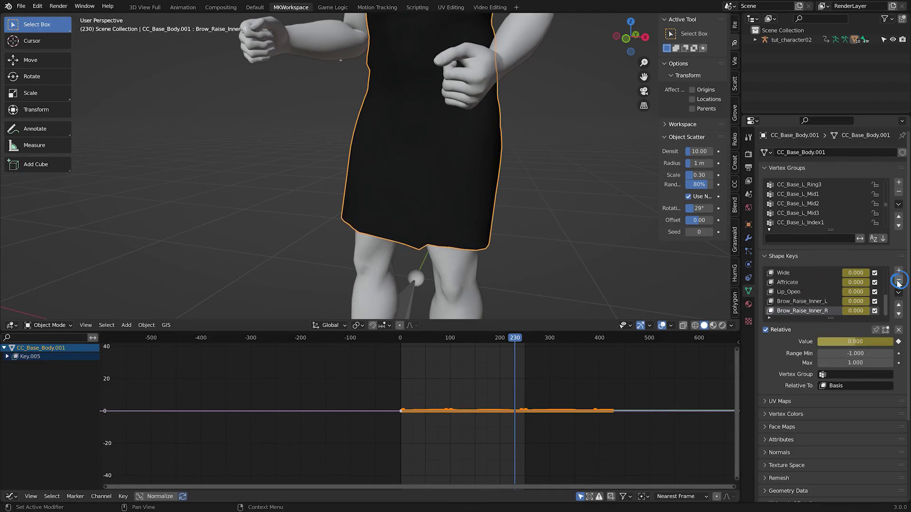
pyautogui.click(898, 281)
pyautogui.click(898, 281)
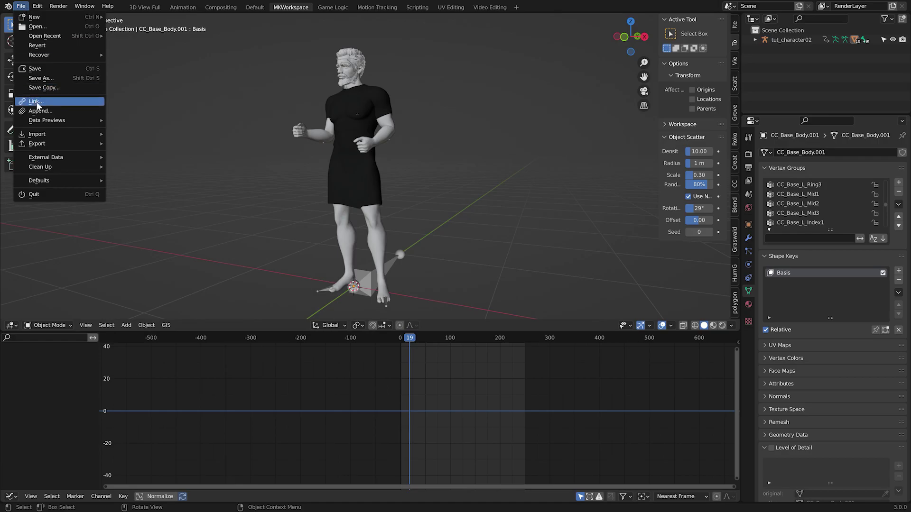
# Append the hoplite_kit02 collection from gear.blend.
pyautogui.click(38, 110)
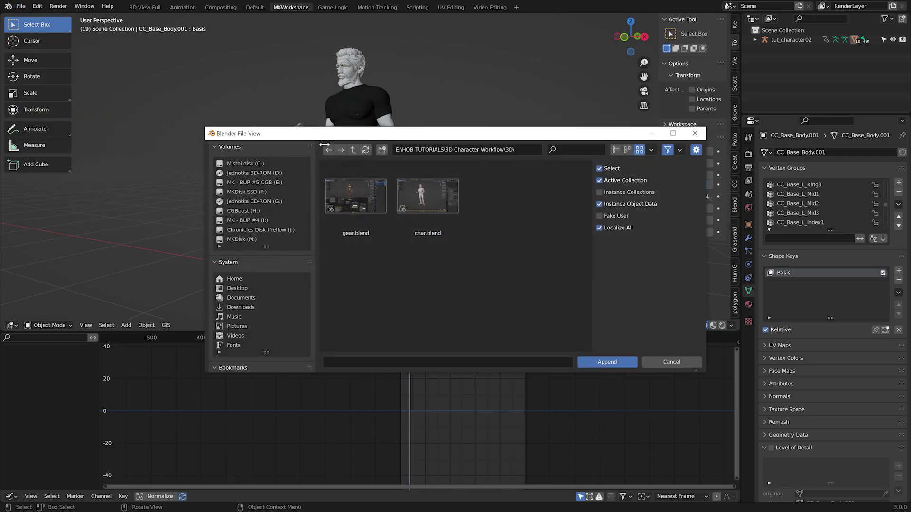
pyautogui.doubleClick(362, 197)
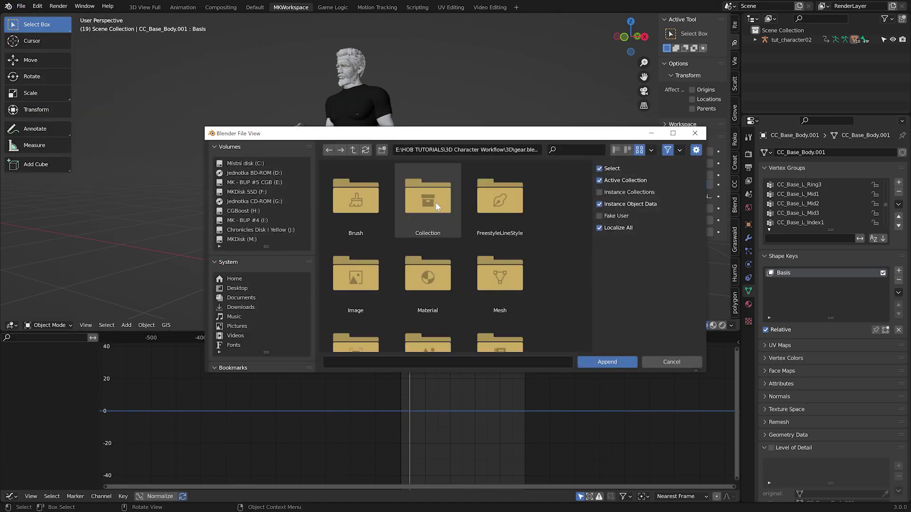
pyautogui.doubleClick(429, 207)
pyautogui.doubleClick(365, 193)
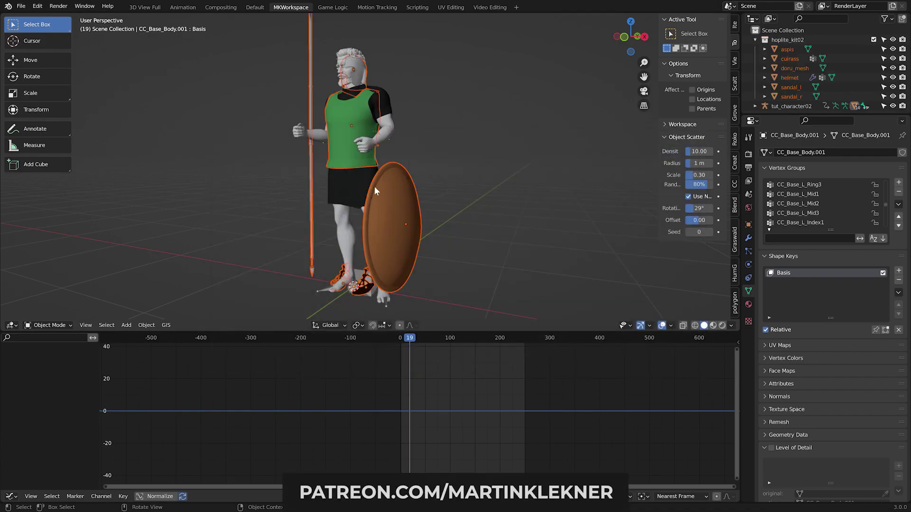
# Move the helmet toward the character's head and raise the aspis shield beside the left arm.
pyautogui.moveTo(376, 186); pyautogui.dragTo(423, 178, button='middle')
pyautogui.click(361, 71)
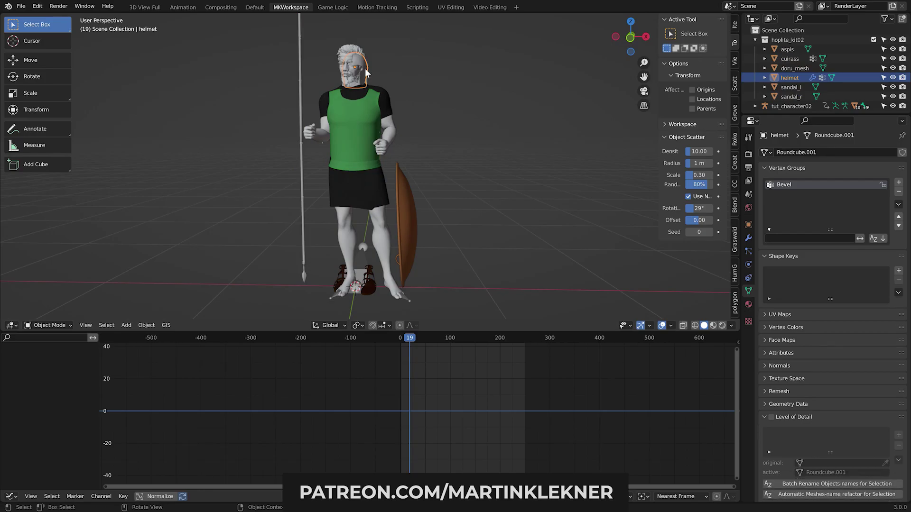
pyautogui.press('g')
pyautogui.click(363, 63)
pyautogui.click(406, 178)
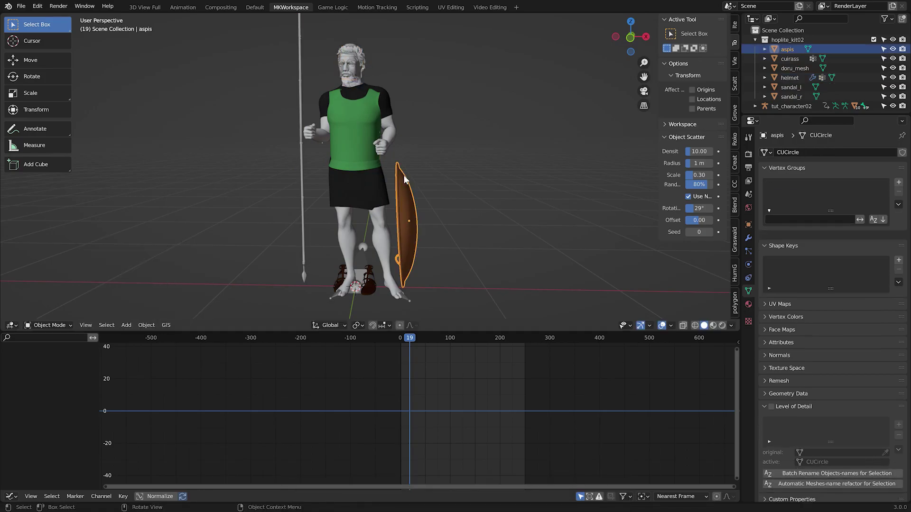
pyautogui.press('g')
pyautogui.click(408, 94)
# Move the left sandal onto the character's left foot.
pyautogui.click(375, 281)
pyautogui.press('g')
pyautogui.click(415, 266)
# Move the right sandal onto the character's right foot and rotate it about the Z axis to match.
pyautogui.click(339, 277)
pyautogui.press('g')
pyautogui.click(345, 282)
pyautogui.press('r')
pyautogui.press('z')
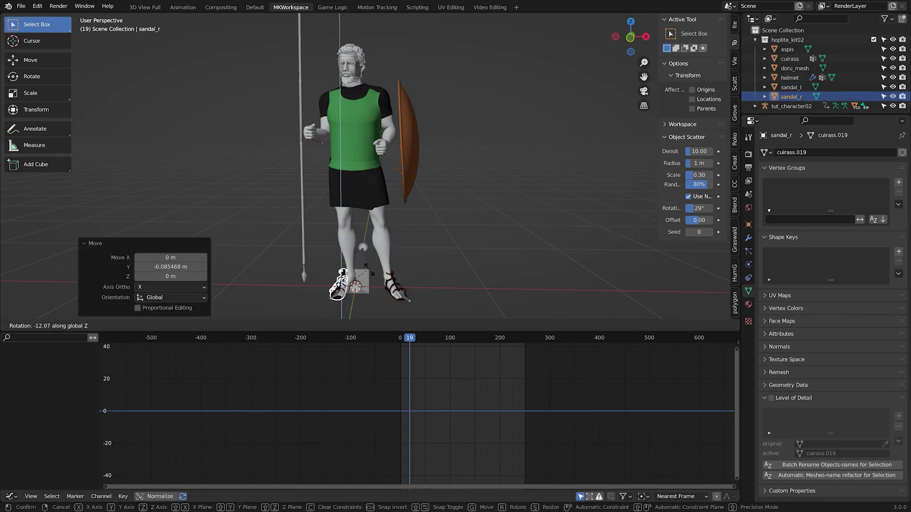
pyautogui.click(380, 279)
pyautogui.press('g')
pyautogui.press('x')
pyautogui.click(376, 276)
pyautogui.press('r')
pyautogui.press('z')
pyautogui.click(372, 271)
# Move the doru spear slightly outward from the character's right hand.
pyautogui.click(303, 200)
pyautogui.press('g')
pyautogui.click(287, 201)
# Move the cuirass up about 0.035 m to fit the character's torso.
pyautogui.keyDown('shift'); pyautogui.moveTo(304, 159); pyautogui.dragTo(313, 252, button='middle'); pyautogui.keyUp('shift')
pyautogui.scroll(2, 327, 243)
pyautogui.click(347, 238)
pyautogui.press('g')
pyautogui.click(348, 232)
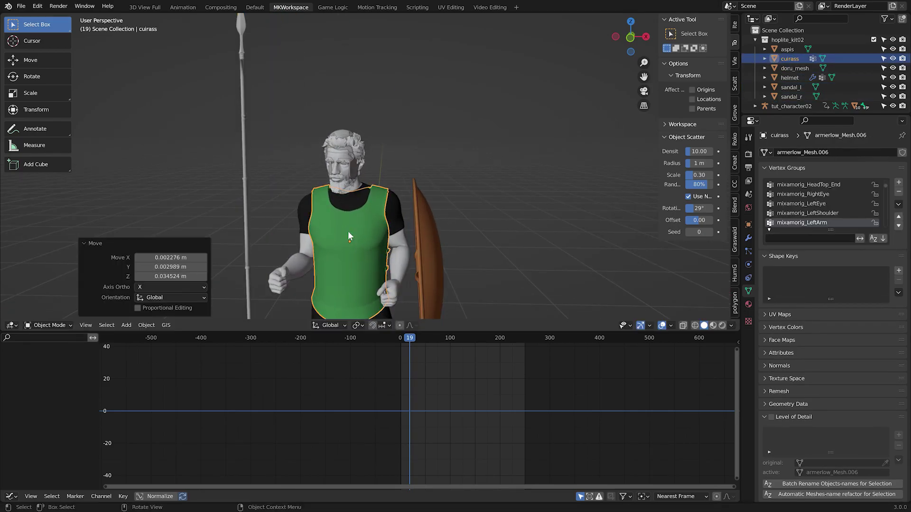
# Return the timeline to frame 1 and nudge the cuirass into place on the torso in front view.
pyautogui.click(402, 342)
pyautogui.scroll(3, 360, 249)
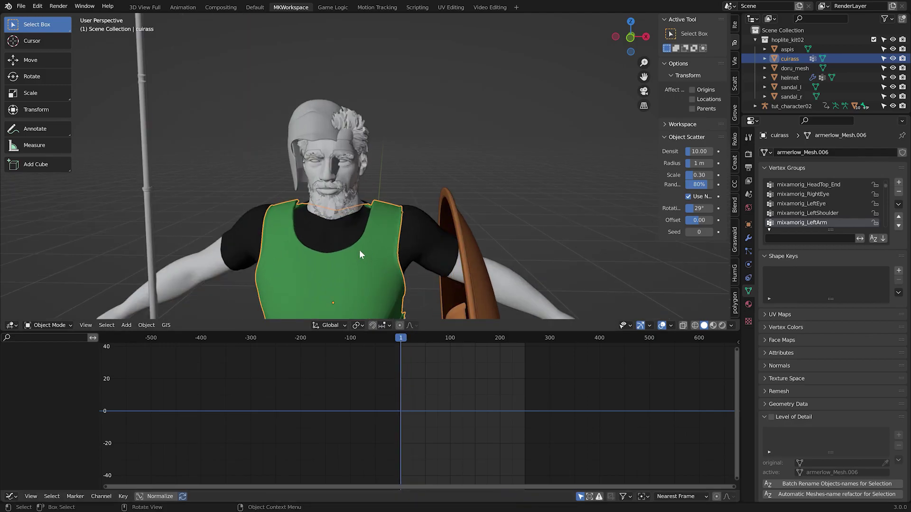
pyautogui.press('KP_1')
pyautogui.scroll(-5, 450, 243)
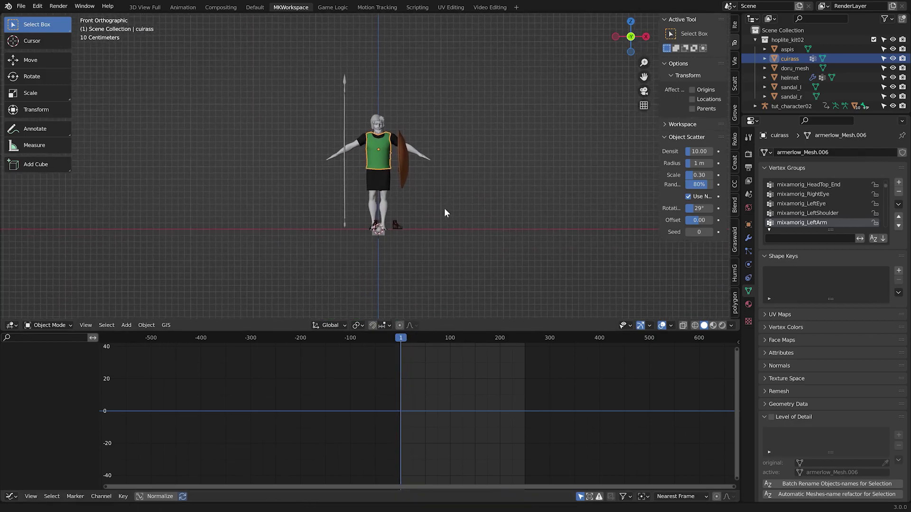
pyautogui.scroll(5, 430, 182)
pyautogui.click(406, 141)
pyautogui.click(405, 138)
pyautogui.press('g')
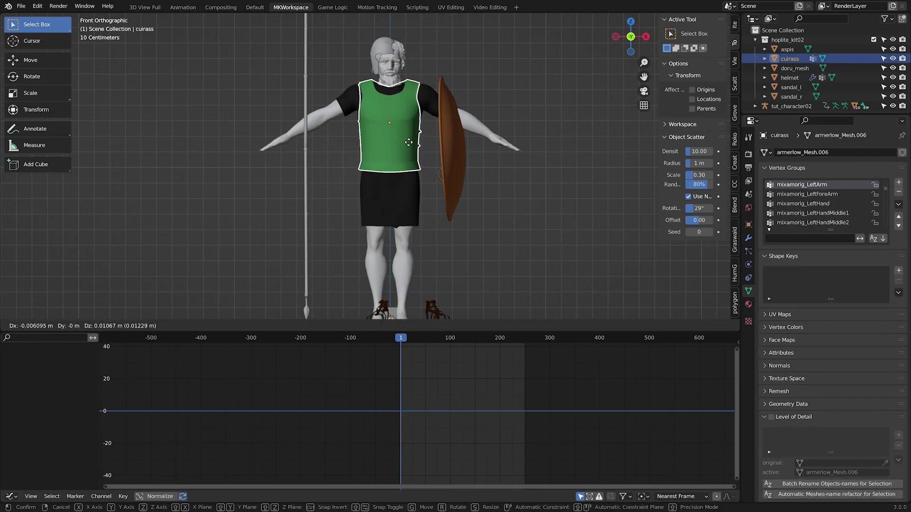
pyautogui.click(409, 143)
# Move the helmet about 0.032 m along X and 0.015 m down onto the character's head.
pyautogui.click(385, 44)
pyautogui.press('g')
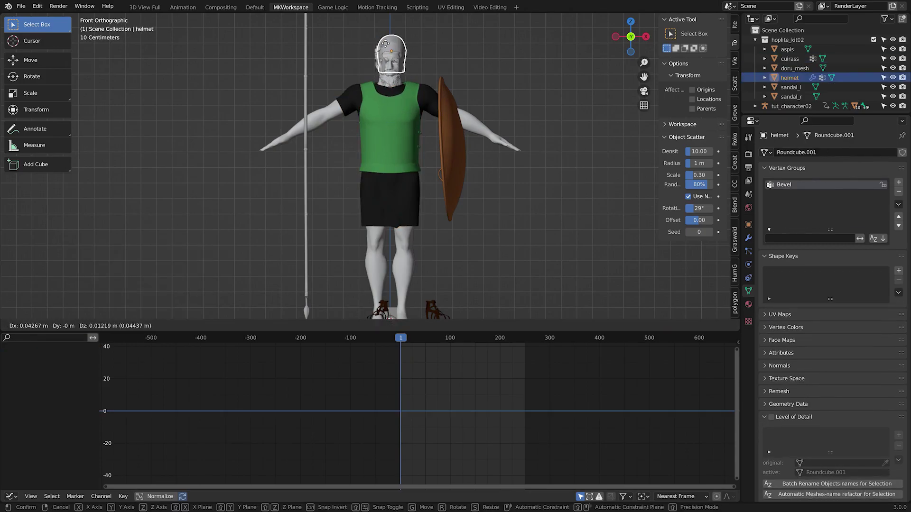
pyautogui.click(379, 46)
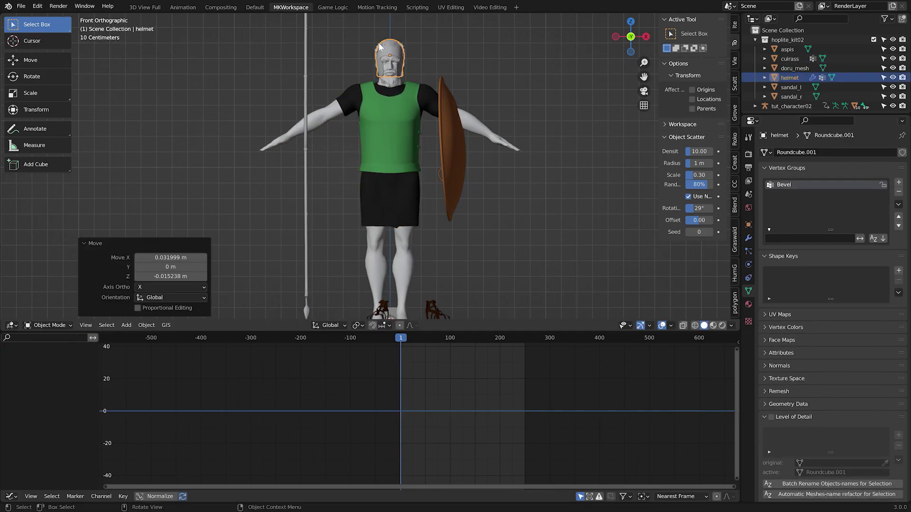
# Hide the character's Short_blowback hair mesh in the viewport.
pyautogui.click(406, 49)
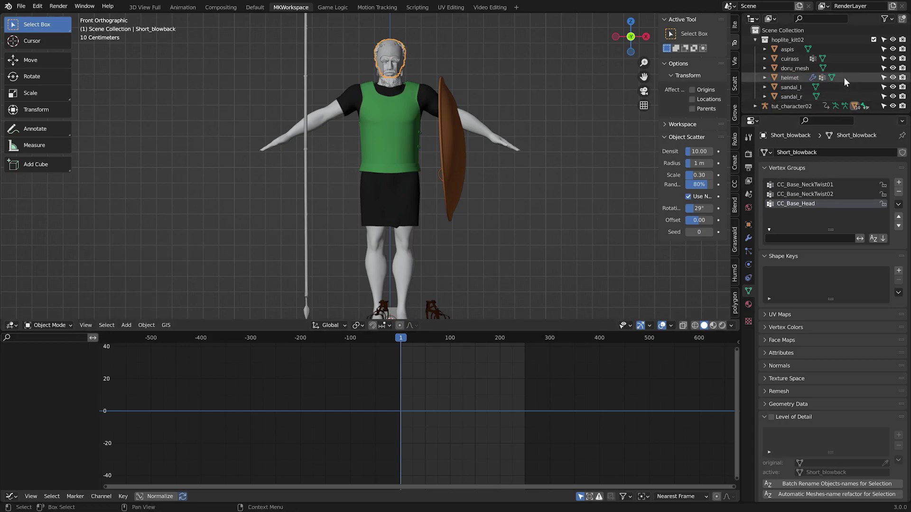
pyautogui.press('.')
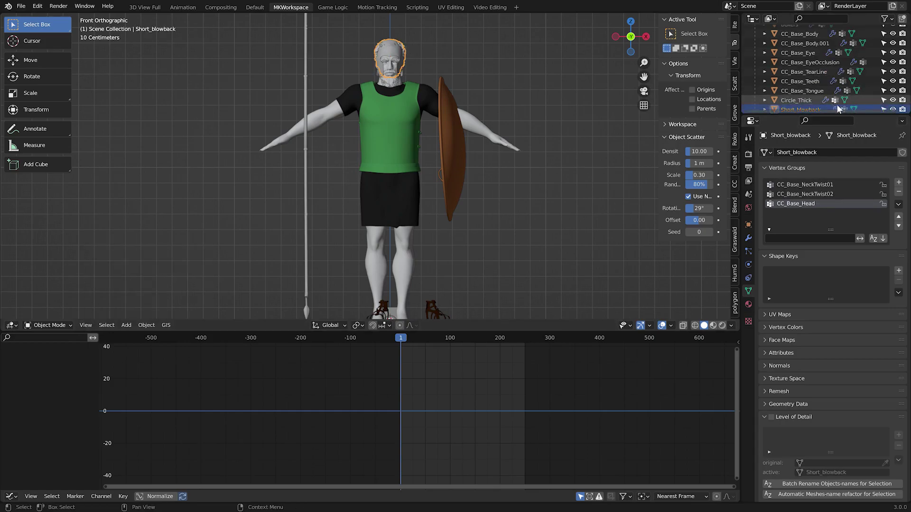
pyautogui.click(894, 109)
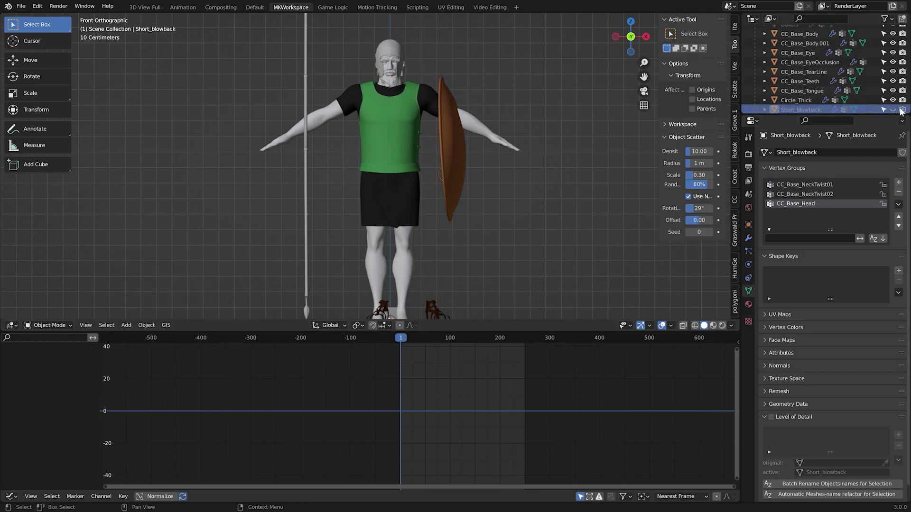
# Lower the helmet about 0.022 m along Z and shift it along Y to align it with the head.
pyautogui.click(386, 49)
pyautogui.press('.')
pyautogui.moveTo(443, 62); pyautogui.dragTo(397, 90, button='middle')
pyautogui.scroll(-3, 397, 90)
pyautogui.press('g')
pyautogui.press('z')
pyautogui.click(396, 97)
pyautogui.press('g')
pyautogui.press('y')
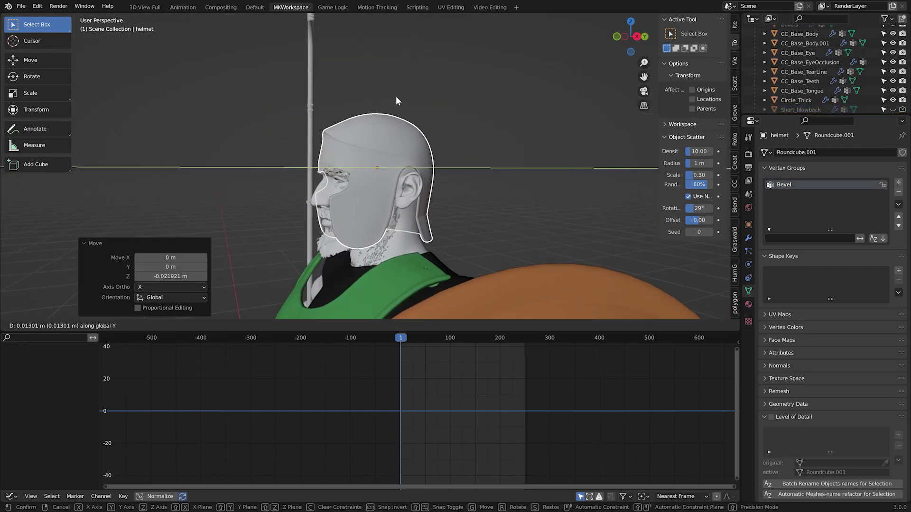
pyautogui.click(396, 97)
# Fine-tune the helmet's position along Z and Y and adjust the scale so it fits the head.
pyautogui.press('g')
pyautogui.press('z')
pyautogui.click(395, 97)
pyautogui.press('g')
pyautogui.press('x')
pyautogui.press('y')
pyautogui.click(400, 100)
pyautogui.moveTo(400, 101); pyautogui.dragTo(463, 194, button='middle')
pyautogui.press('g')
pyautogui.press('z')
pyautogui.click(396, 120)
pyautogui.scroll(-2, 426, 155)
pyautogui.scroll(2, 425, 156)
pyautogui.press('s')
pyautogui.click(435, 145)
# Rotate the aspis shield, move it up toward the left arm, and turn it about its local Z axis.
pyautogui.click(448, 187)
pyautogui.press('r')
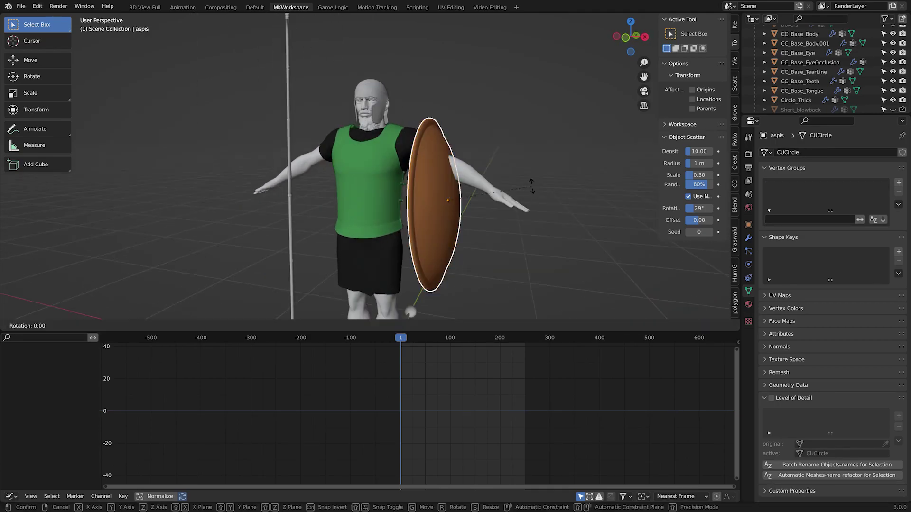
pyautogui.click(525, 187)
pyautogui.press('g')
pyautogui.click(506, 119)
pyautogui.press('r')
pyautogui.press('r')
pyautogui.press('z')
pyautogui.press('z')
pyautogui.click(461, 159)
# Refine the aspis shield's rotation and position so its inner side sits against the left forearm.
pyautogui.moveTo(461, 158); pyautogui.dragTo(453, 177, button='middle')
pyautogui.press('r')
pyautogui.press('z')
pyautogui.press('z')
pyautogui.press('g')
pyautogui.click(462, 94)
pyautogui.press('g')
pyautogui.press('r')
pyautogui.click(457, 170)
pyautogui.press('g')
pyautogui.press('r')
pyautogui.click(440, 169)
# Move the cuirass along its local Z axis and tilt it about 2.45° around its local X axis.
pyautogui.moveTo(285, 172); pyautogui.dragTo(481, 174, button='middle')
pyautogui.click(303, 173)
pyautogui.press('g')
pyautogui.press('z')
pyautogui.press('z')
pyautogui.click(442, 176)
pyautogui.press('r')
pyautogui.press('x')
pyautogui.press('x')
pyautogui.click(417, 177)
# Show the cuirass's object properties and shift it about 0.002 m along X to centre it on the torso.
pyautogui.click(748, 225)
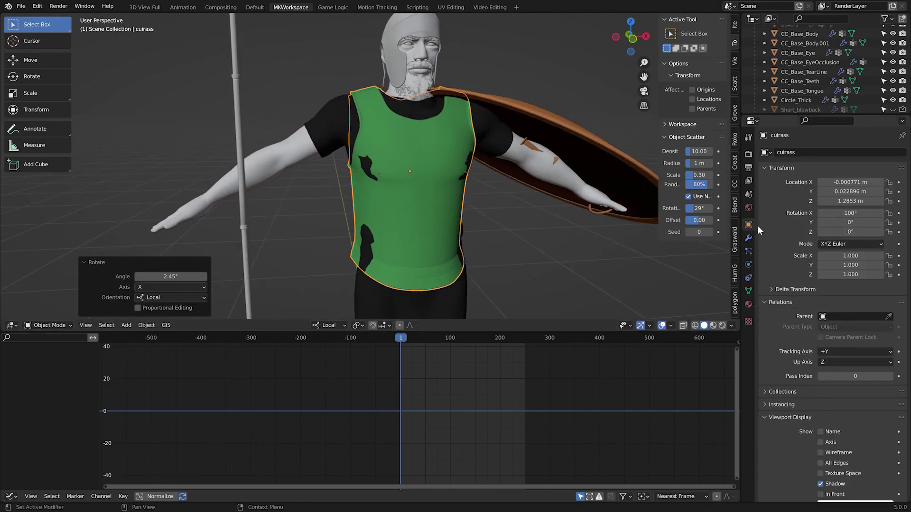
pyautogui.moveTo(593, 177); pyautogui.dragTo(538, 85, button='middle')
pyautogui.press('g')
pyautogui.press('x')
pyautogui.click(525, 177)
# Fit the right sandal to the right foot by moving it along X, Z and Y and rotating it about Y.
pyautogui.scroll(-2, 506, 180)
pyautogui.click(385, 258)
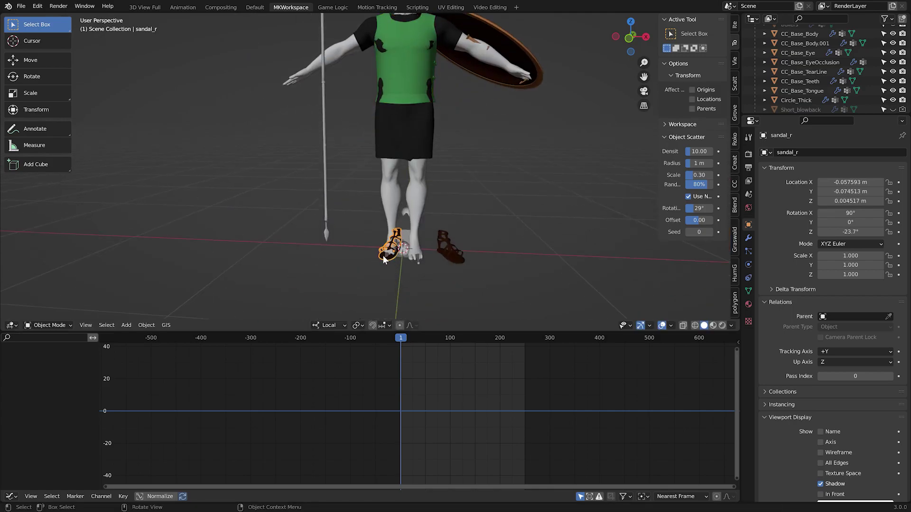
pyautogui.press('KP_Decimal')
pyautogui.moveTo(479, 154); pyautogui.dragTo(483, 178, button='middle')
pyautogui.press('g')
pyautogui.press('x')
pyautogui.click(463, 176)
pyautogui.press('g')
pyautogui.press('z')
pyautogui.click(469, 138)
pyautogui.press('r')
pyautogui.press('y')
pyautogui.click(465, 123)
pyautogui.press('g')
pyautogui.press('y')
pyautogui.click(451, 130)
pyautogui.click(456, 127)
# Move the left sandal along X onto the left foot and rotate it about its local Y axis.
pyautogui.scroll(-2, 456, 128)
pyautogui.click(584, 228)
pyautogui.press('g')
pyautogui.press('x')
pyautogui.click(488, 199)
pyautogui.press('r')
pyautogui.press('y')
pyautogui.press('y')
pyautogui.click(484, 196)
pyautogui.press('g')
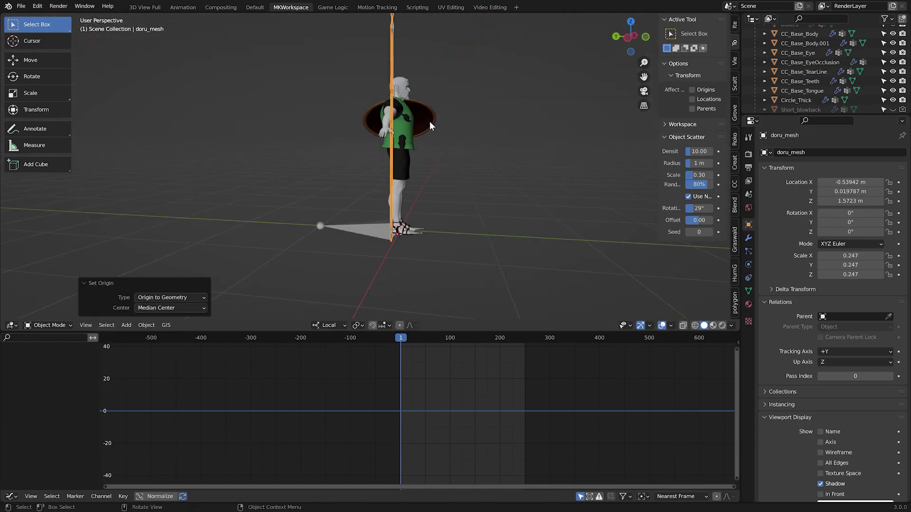
# Rotate the doru spear to a roughly horizontal position and move it down into the character's right hand.
pyautogui.scroll(3, 428, 121)
pyautogui.press('r')
pyautogui.press('Return')
pyautogui.press('g')
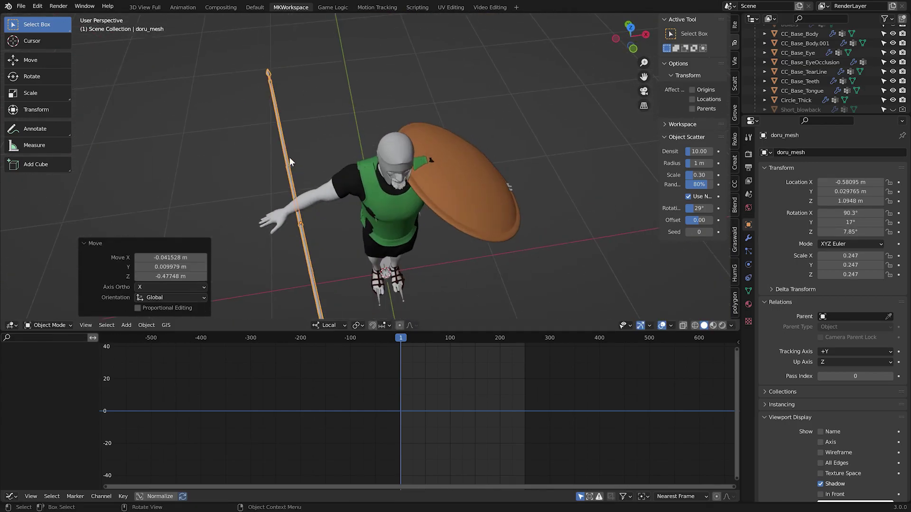
pyautogui.press('r')
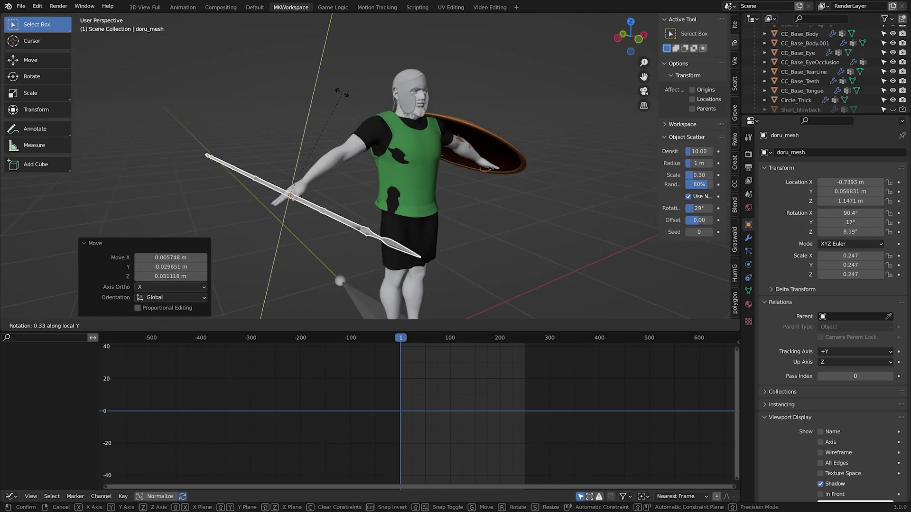
pyautogui.click(330, 82)
# Rotate the doru spear in the right hand so it points forward with its tip angled slightly upward.
pyautogui.moveTo(330, 81); pyautogui.dragTo(427, 63, button='middle')
pyautogui.press('r')
pyautogui.click(372, 161)
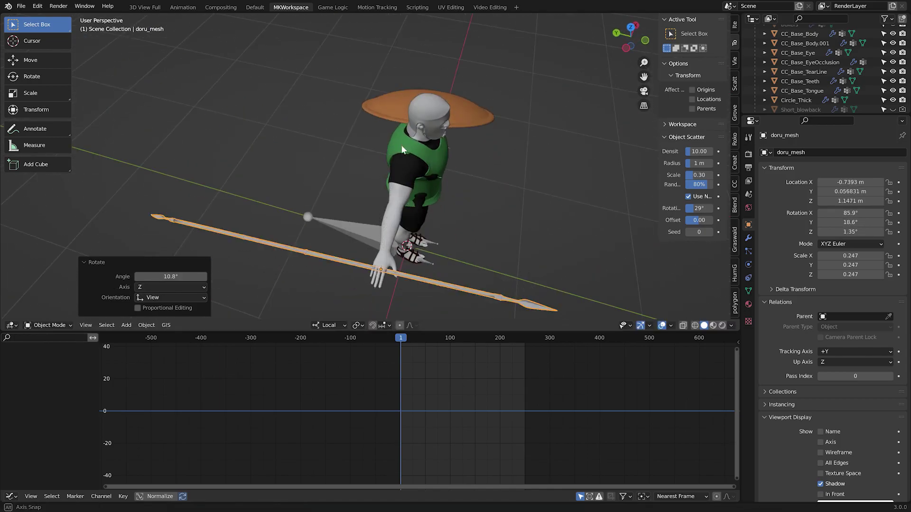
pyautogui.press('r')
pyautogui.click(480, 67)
# Slide the doru's whole mesh forward along its local Z axis in Edit Mode, keeping its origin at the hand.
pyautogui.press('Tab')
pyautogui.press('g')
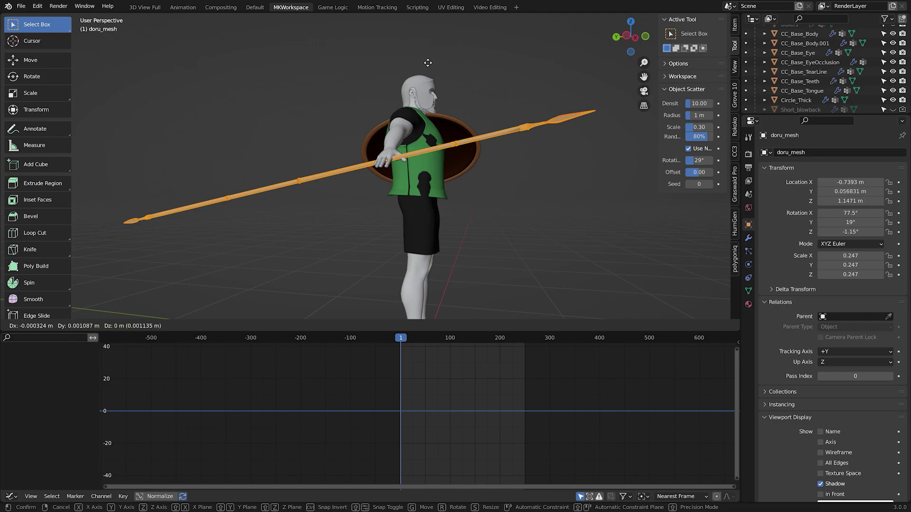
pyautogui.press('z')
pyautogui.press('z')
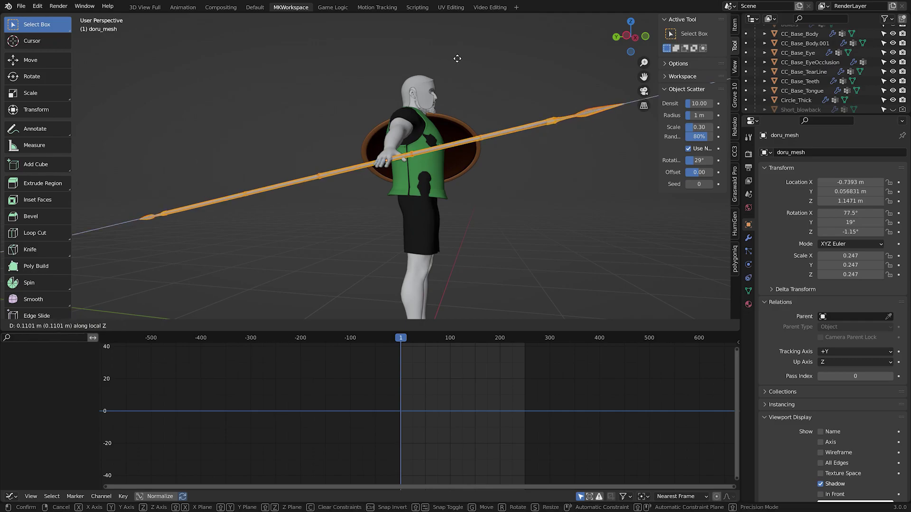
pyautogui.click(478, 53)
pyautogui.moveTo(477, 54); pyautogui.dragTo(502, 63, button='middle')
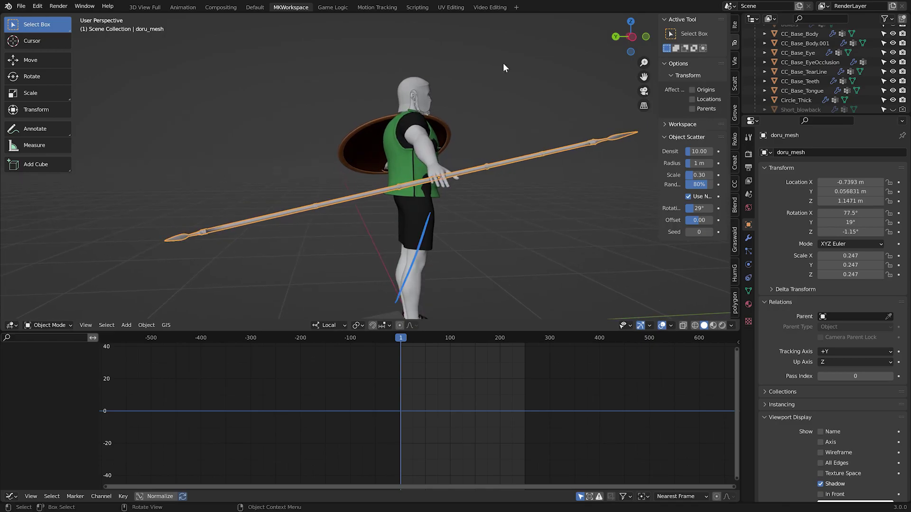
# Parent the cuirass to the tut_character02 armature's CC_Base_Spine02 bone using the Bone option.
pyautogui.moveTo(503, 62)
pyautogui.mouseDown(button='middle')
pyautogui.moveTo(395, 124)
pyautogui.moveTo(378, 122)
pyautogui.moveTo(408, 148)
pyautogui.mouseUp(button='middle')
pyautogui.click(377, 122)
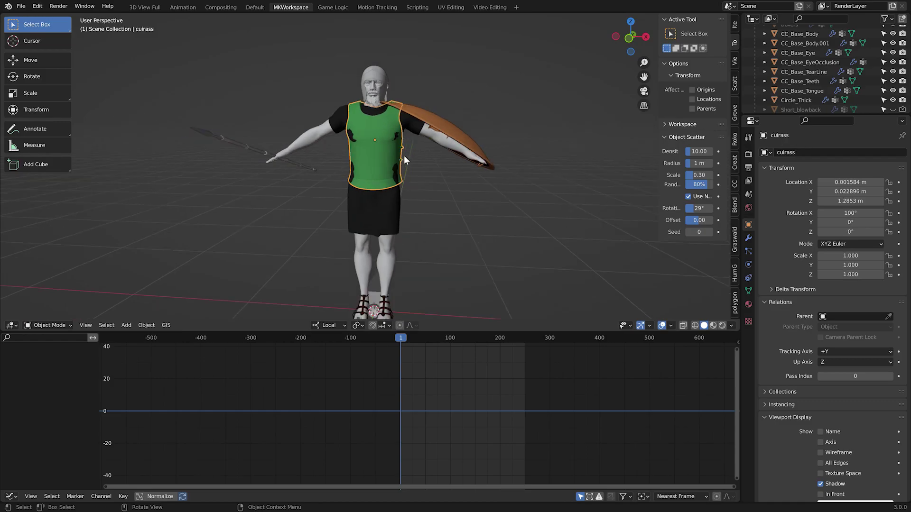
pyautogui.moveTo(403, 155); pyautogui.dragTo(374, 173, button='middle')
pyautogui.keyDown('shift'); pyautogui.click(398, 270); pyautogui.keyUp('shift')
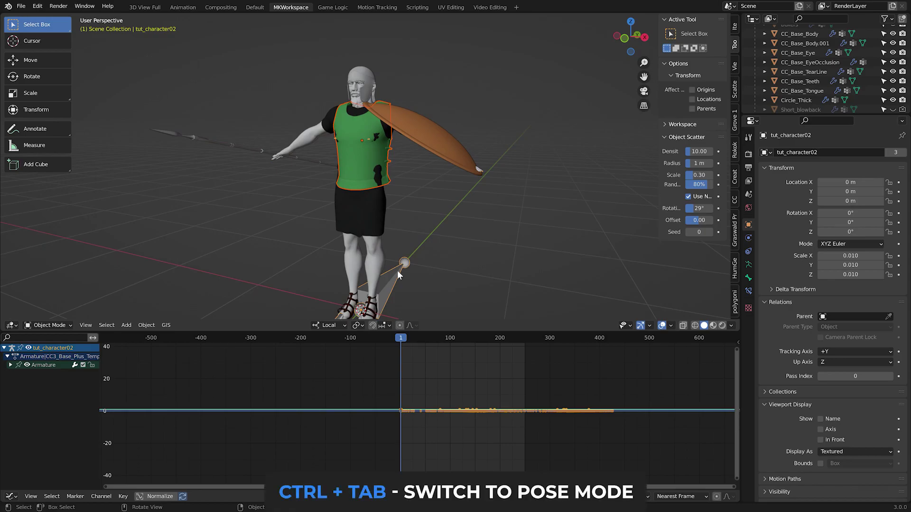
pyautogui.hotkey('ctrl', 'Tab')
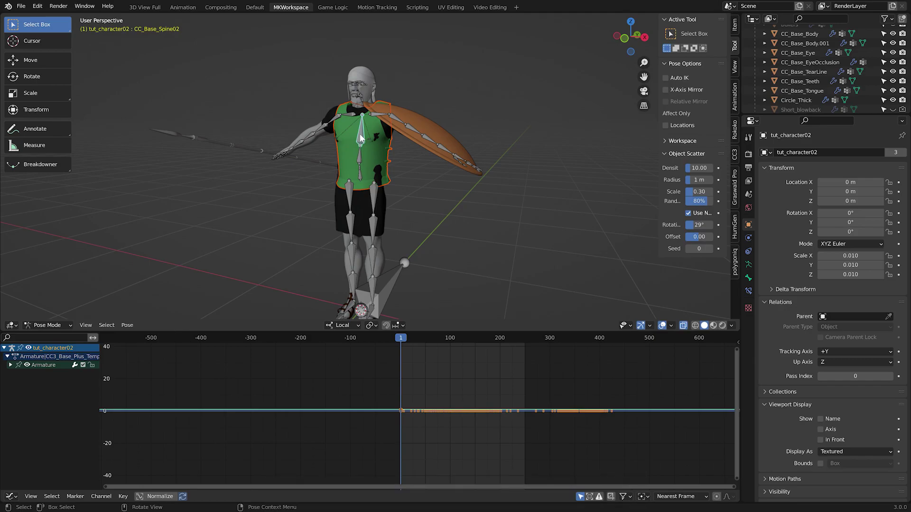
pyautogui.hotkey('ctrl', 'p')
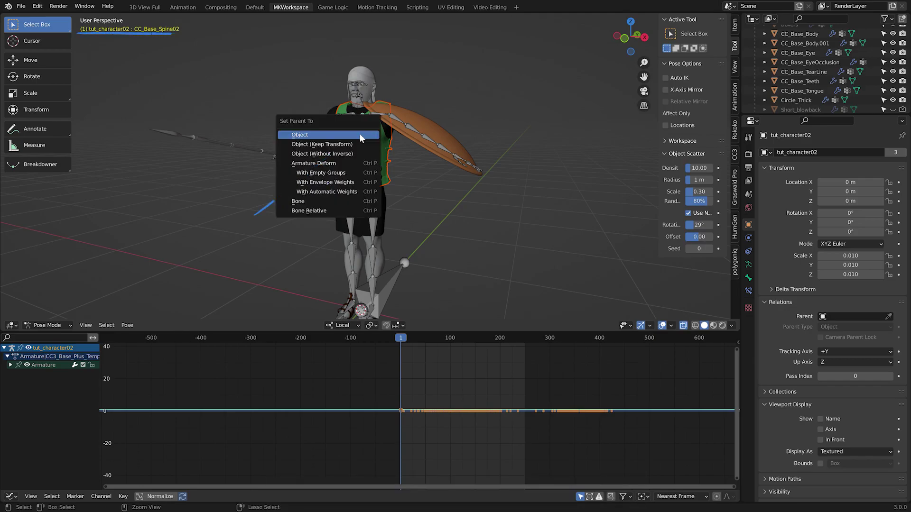
pyautogui.click(317, 202)
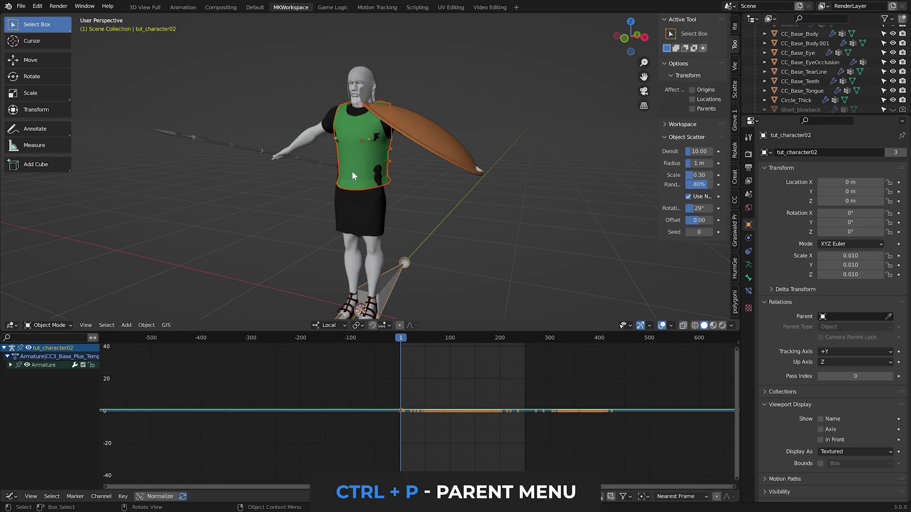
# Parent the aspis shield to the armature's CC_Base_L_Forearm bone using the Bone option.
pyautogui.click(427, 119)
pyautogui.moveTo(427, 118); pyautogui.dragTo(448, 131, button='middle')
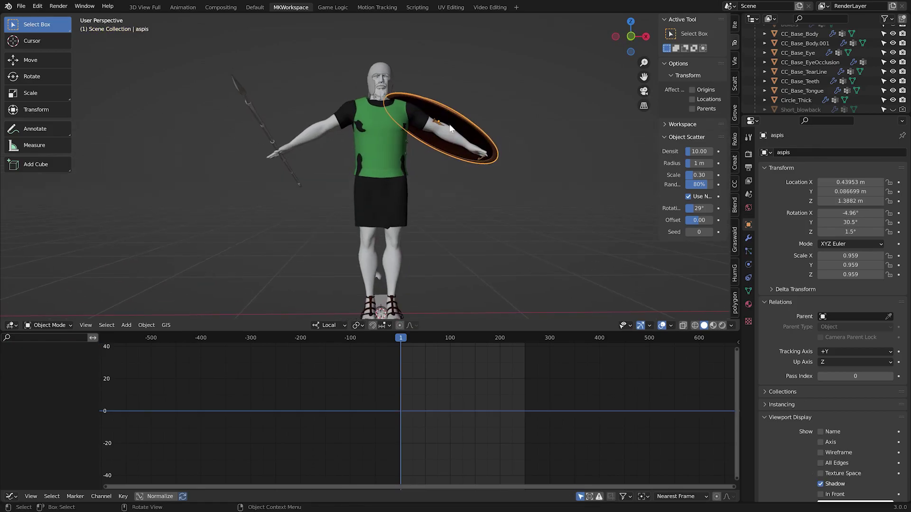
pyautogui.keyDown('shift'); pyautogui.click(379, 300); pyautogui.keyUp('shift')
pyautogui.hotkey('ctrl', 'Tab')
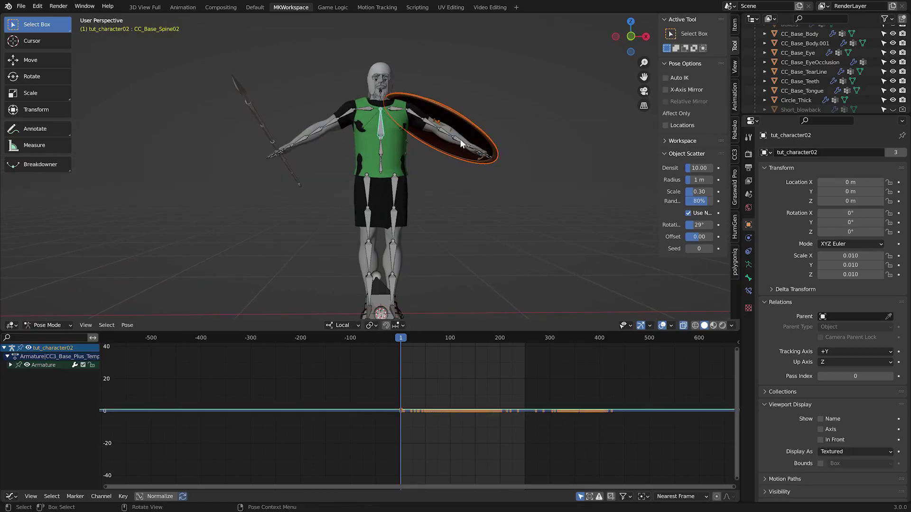
pyautogui.click(446, 135)
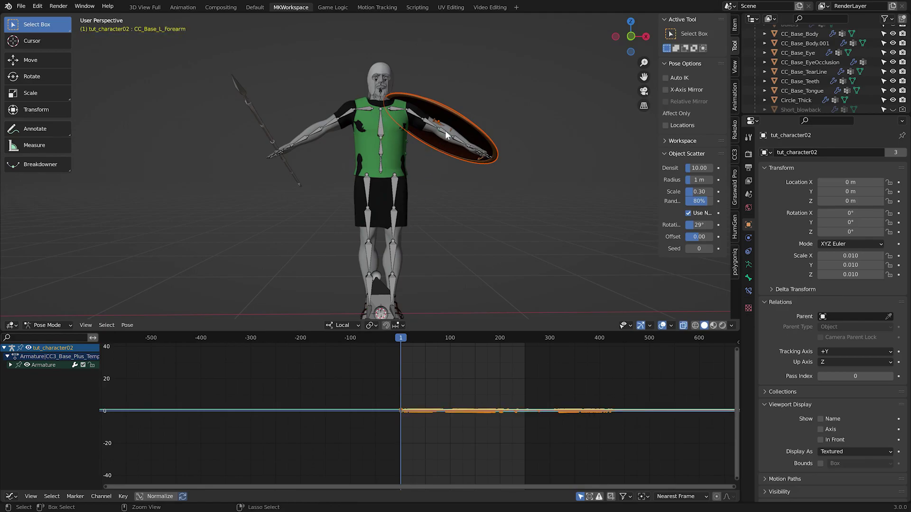
pyautogui.hotkey('ctrl', 'p')
pyautogui.click(445, 131)
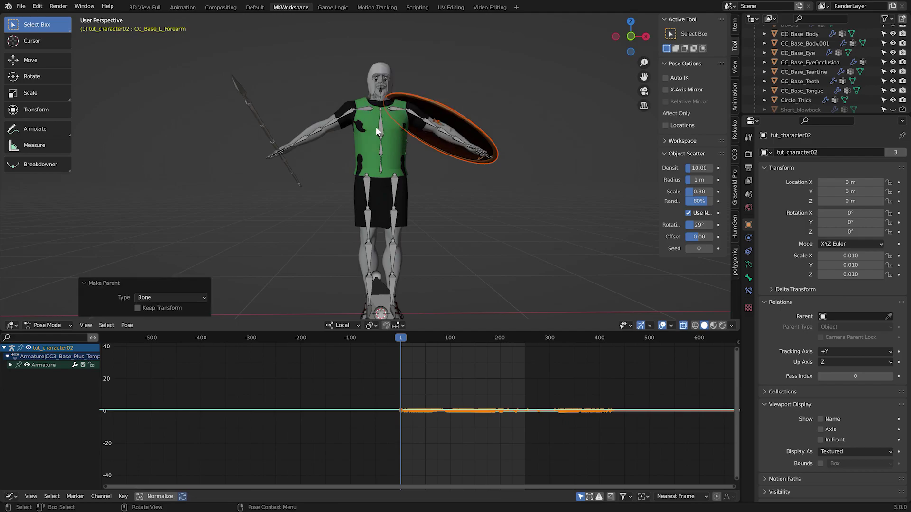
pyautogui.hotkey('ctrl', 'Tab')
# Parent the helmet to the armature's CC_Base_Head bone, choosing that bone from the overlapping head bones.
pyautogui.click(364, 118)
pyautogui.click(377, 65)
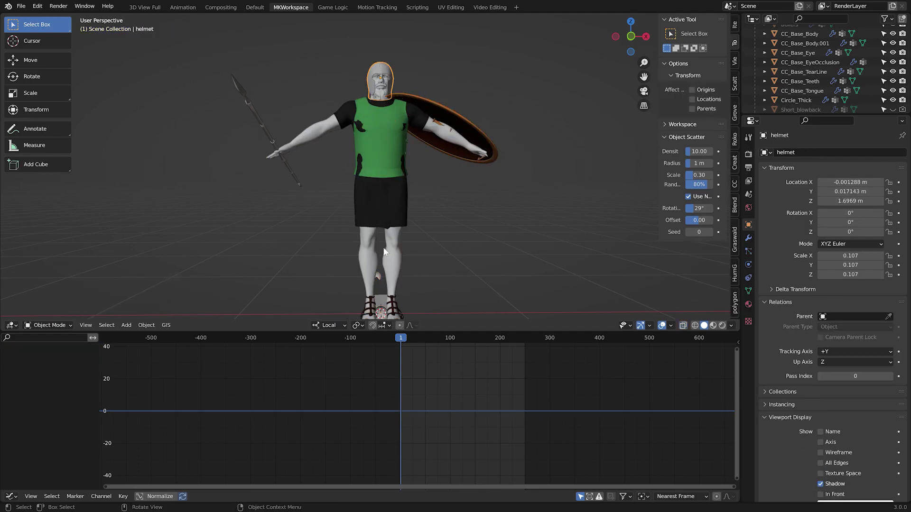
pyautogui.keyDown('shift'); pyautogui.click(381, 285); pyautogui.keyUp('shift')
pyautogui.hotkey('ctrl', 'Tab')
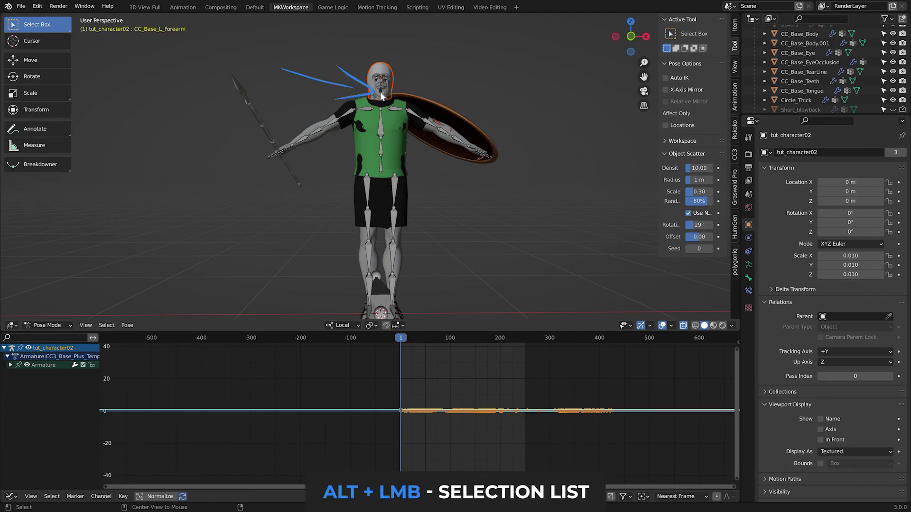
pyautogui.keyDown('alt'); pyautogui.click(381, 95); pyautogui.keyUp('alt')
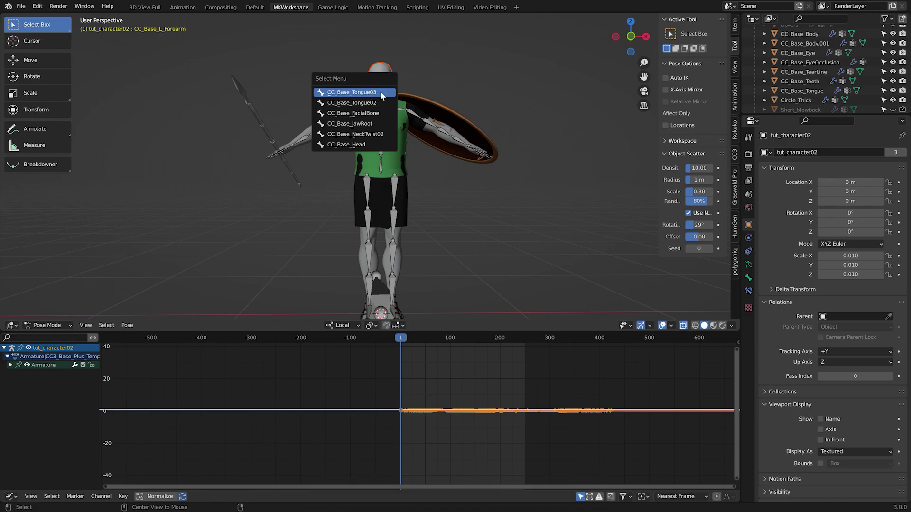
pyautogui.click(364, 143)
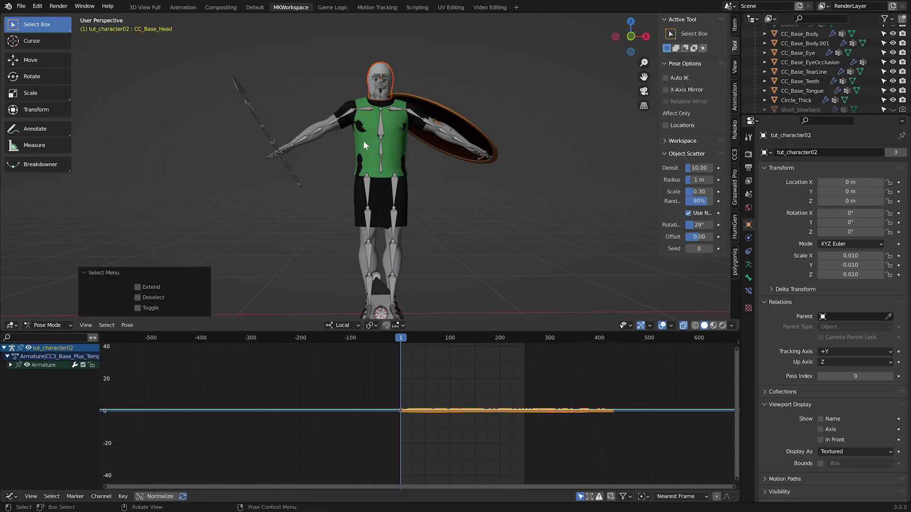
pyautogui.hotkey('ctrl', 'p')
pyautogui.click(362, 141)
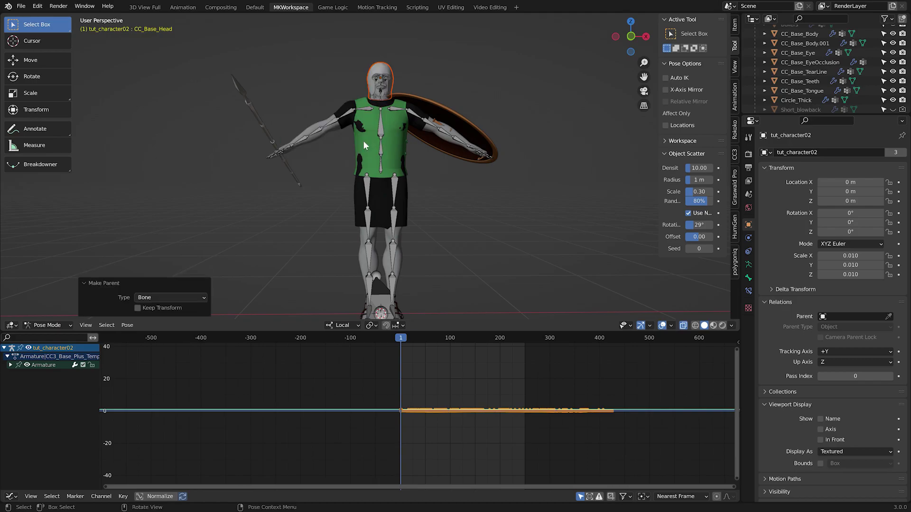
pyautogui.hotkey('ctrl', 'Tab')
# Parent the doru spear to the armature's right hand bone using the Bone option.
pyautogui.click(272, 135)
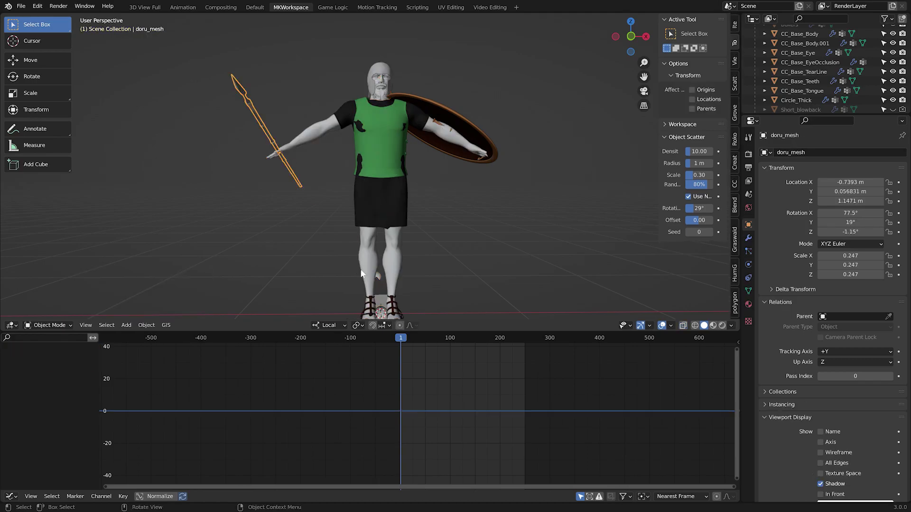
pyautogui.keyDown('shift'); pyautogui.click(380, 300); pyautogui.keyUp('shift')
pyautogui.hotkey('ctrl', 'Tab')
pyautogui.moveTo(286, 146); pyautogui.dragTo(320, 254, button='middle')
pyautogui.click(314, 179)
pyautogui.hotkey('ctrl', 'p')
pyautogui.click(313, 179)
pyautogui.hotkey('ctrl', 'Tab')
# Parent the right sandal to the armature's CC_Base_R_Foot bone using the Bone option.
pyautogui.scroll(5, 354, 231)
pyautogui.click(345, 231)
pyautogui.hotkey('ctrl', 'Tab')
pyautogui.click(345, 231)
pyautogui.hotkey('ctrl', 'p')
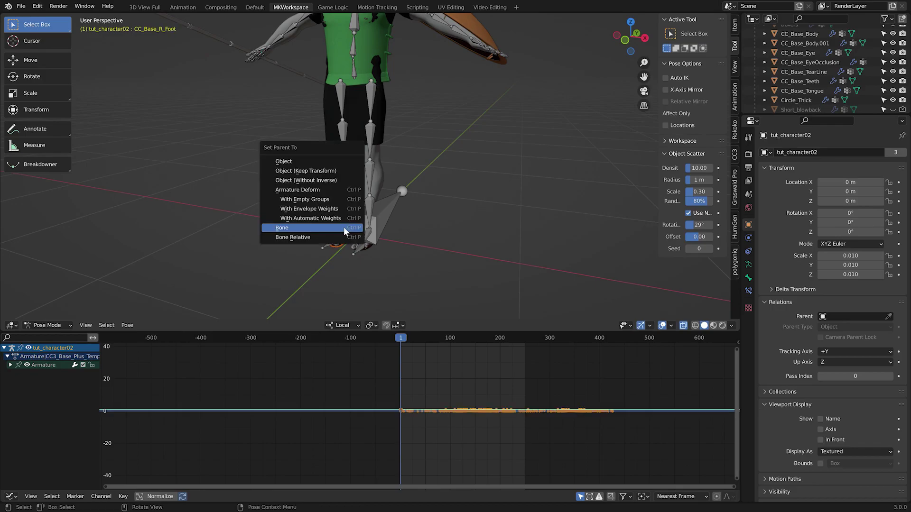
pyautogui.click(344, 228)
# Parent the left sandal to the armature's left foot bone using the Bone option.
pyautogui.hotkey('ctrl', 'Tab')
pyautogui.click(369, 246)
pyautogui.keyDown('shift'); pyautogui.click(389, 209); pyautogui.keyUp('shift')
pyautogui.hotkey('ctrl', 'Tab')
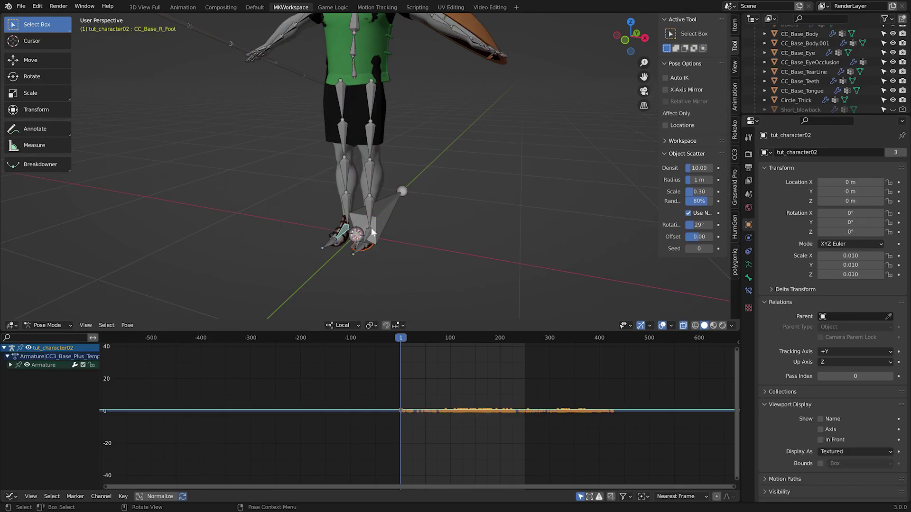
pyautogui.hotkey('ctrl', 'p')
pyautogui.click(364, 232)
pyautogui.hotkey('ctrl', 'Tab')
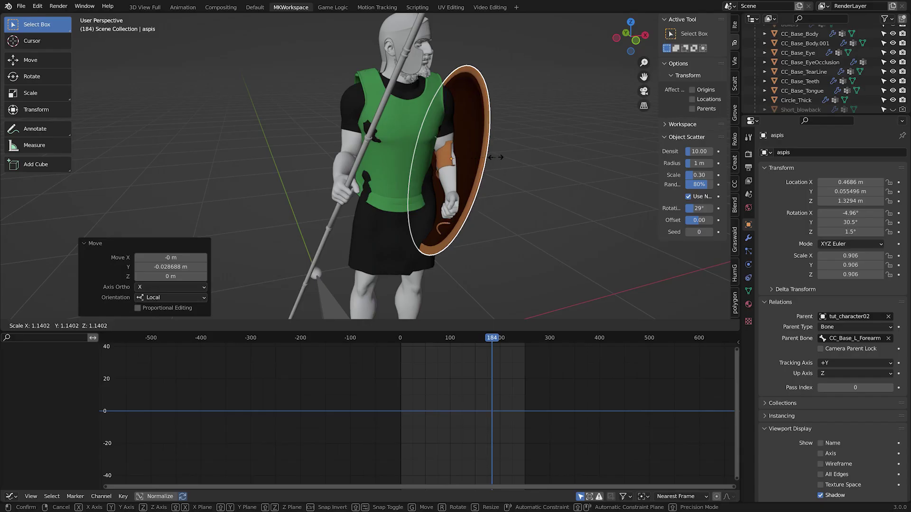
# Shift the aspis about 0.029 m along its local Y axis and scale it by about 1.015 to suit the posed arm.
pyautogui.press('g')
pyautogui.press('x')
pyautogui.press('x')
pyautogui.click(496, 161)
pyautogui.press('s')
pyautogui.click(499, 155)
# Rotate the aspis about 9.6° around its local X axis to line it up with the forearm.
pyautogui.press('r')
pyautogui.press('x')
pyautogui.press('x')
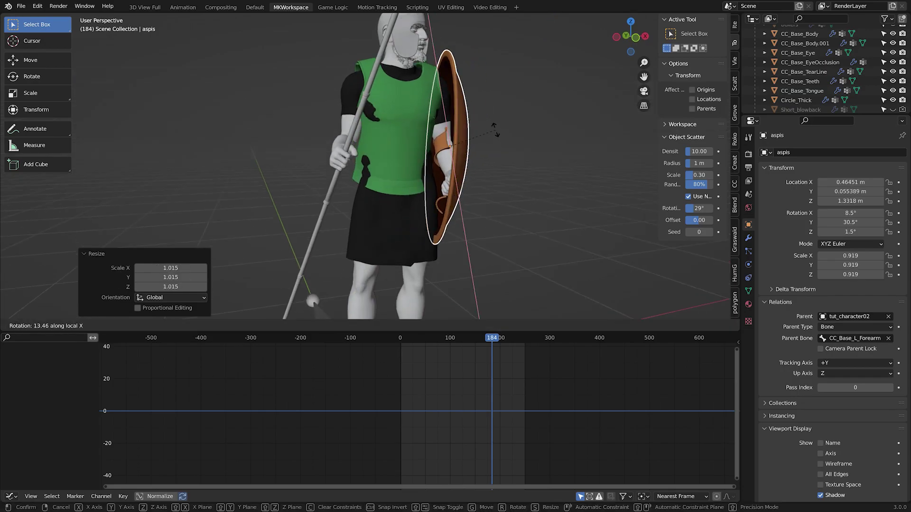
pyautogui.click(495, 129)
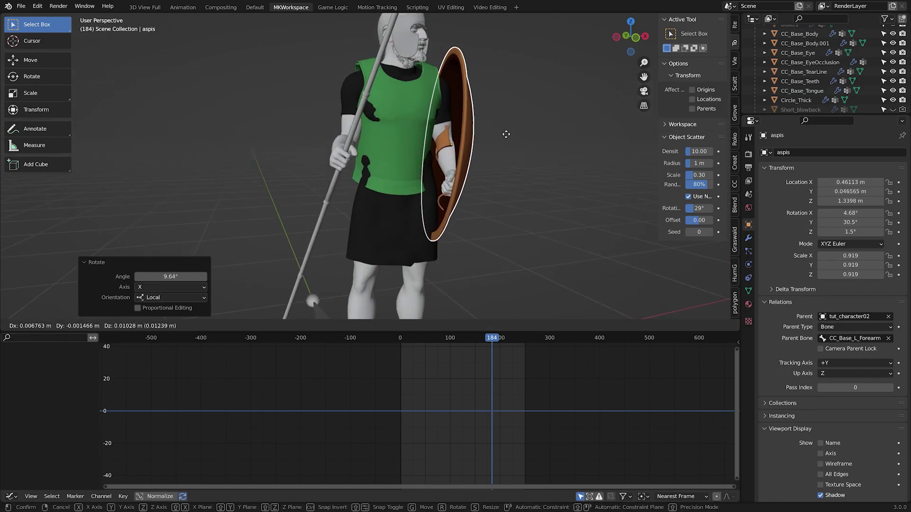
# Within the aspis mesh, resize the linked arm band and shift it along local Z to fit the forearm.
pyautogui.press('Tab')
pyautogui.hotkey('ctrl', 'l')
pyautogui.press('s')
pyautogui.click(494, 148)
pyautogui.press('g')
pyautogui.press('z')
pyautogui.press('z')
pyautogui.click(509, 154)
pyautogui.press('Tab')
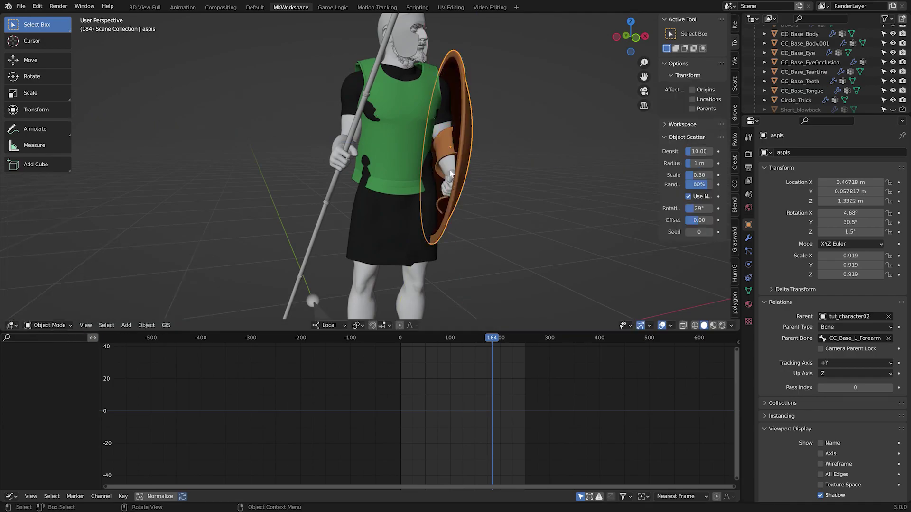
# Within the aspis mesh, move the linked hand grip to the character's left hand, adjusting it along local Y.
pyautogui.press('Tab')
pyautogui.moveTo(509, 155); pyautogui.dragTo(538, 183, button='middle')
pyautogui.scroll(2, 539, 183)
pyautogui.click(448, 228)
pyautogui.hotkey('ctrl', 'l')
pyautogui.press('g')
pyautogui.click(449, 188)
pyautogui.moveTo(449, 188); pyautogui.dragTo(365, 181, button='middle')
pyautogui.press('g')
pyautogui.press('y')
pyautogui.press('y')
pyautogui.click(428, 188)
pyautogui.press('Tab')
# Rotate the cuirass slightly and reposition it over the character's torso.
pyautogui.scroll(-4, 399, 200)
pyautogui.click(359, 152)
pyautogui.press('r')
pyautogui.click(396, 150)
pyautogui.press('g')
pyautogui.click(399, 152)
# Fine-tune the cuirass position along its local Z and Y axes.
pyautogui.press('g')
pyautogui.press('z')
pyautogui.press('z')
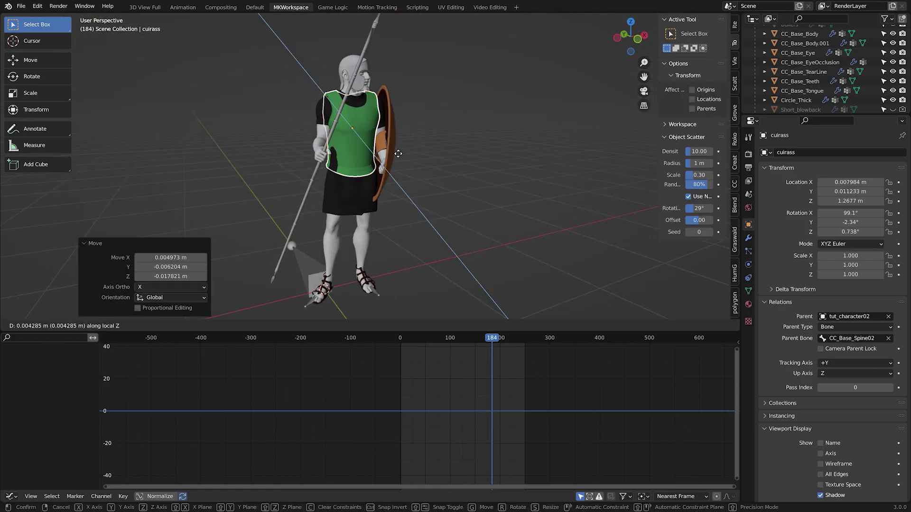
pyautogui.click(397, 154)
pyautogui.press('g')
pyautogui.press('y')
pyautogui.press('y')
pyautogui.click(397, 155)
# From a side view, rotate and scale the cuirass to fit the torso more closely.
pyautogui.moveTo(397, 154); pyautogui.dragTo(447, 141, button='middle')
pyautogui.scroll(4, 450, 148)
pyautogui.press('r')
pyautogui.click(452, 145)
pyautogui.press('s')
pyautogui.click(451, 145)
# Add a basis and a second shape key to the cuirass, and rotate part of its mesh with the second key active.
pyautogui.press('Tab')
pyautogui.press('Tab')
pyautogui.click(748, 291)
pyautogui.click(898, 272)
pyautogui.click(899, 271)
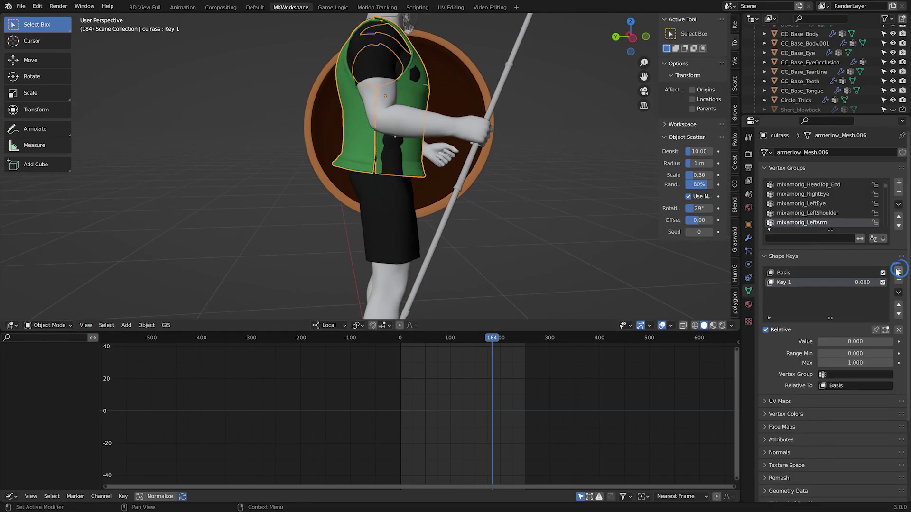
pyautogui.press('Tab')
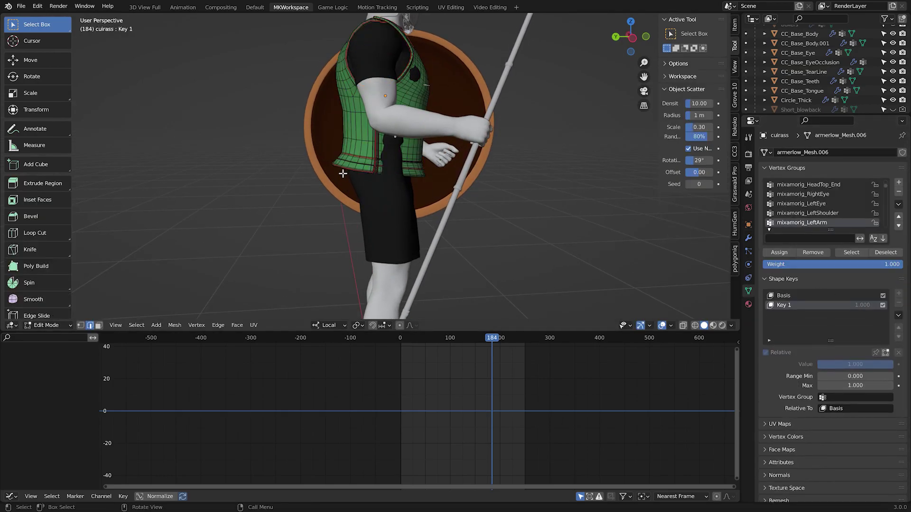
pyautogui.press('r')
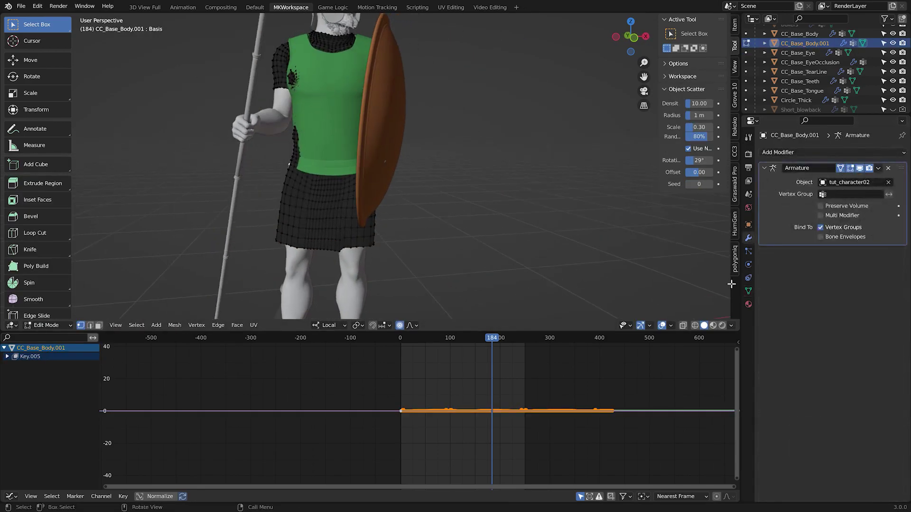
# Add a new shape key to the tunic object CC_Base_Body.001 and raise its value for mesh editing.
pyautogui.click(748, 291)
pyautogui.press('Tab')
pyautogui.click(898, 271)
pyautogui.moveTo(859, 279); pyautogui.dragTo(894, 280)
pyautogui.press('Tab')
# Use proportional editing to tuck the protruding clothing at the spear side's waist and shoulder under the cuirass.
pyautogui.press('g')
pyautogui.click(284, 165)
pyautogui.hotkey('alt', 'q')
pyautogui.click(298, 166)
pyautogui.press('g')
pyautogui.click(295, 160)
pyautogui.click(295, 82)
pyautogui.press('g')
pyautogui.click(296, 79)
# Adjust the mesh at the shield side of the waist with proportional moves to improve the cuirass fit.
pyautogui.moveTo(304, 95); pyautogui.dragTo(334, 101, button='middle')
pyautogui.press('g')
pyautogui.click(386, 171)
pyautogui.press('Tab')
pyautogui.moveTo(386, 171); pyautogui.dragTo(405, 198, button='middle')
pyautogui.press('Tab')
pyautogui.press('g')
pyautogui.click(431, 165)
pyautogui.press('Tab')
# Reshape the lower skirt area around the thighs with proportional moves.
pyautogui.click(405, 197)
pyautogui.press('Tab')
pyautogui.click(398, 227)
pyautogui.press('g')
pyautogui.press('y')
pyautogui.scroll(-3, 397, 230)
pyautogui.click(395, 232)
pyautogui.click(364, 215)
pyautogui.moveTo(395, 231); pyautogui.dragTo(289, 208, button='middle')
pyautogui.press('g')
pyautogui.click(359, 215)
# Refine the mesh around the waist with small proportional moves so it sits cleanly against the cuirass.
pyautogui.click(313, 163)
pyautogui.press('g')
pyautogui.click(318, 164)
pyautogui.scroll(4, 318, 165)
pyautogui.moveTo(318, 164)
pyautogui.mouseDown(button='middle')
pyautogui.moveTo(341, 163)
pyautogui.moveTo(314, 160)
pyautogui.mouseUp(button='middle')
pyautogui.press('g')
pyautogui.click(314, 158)
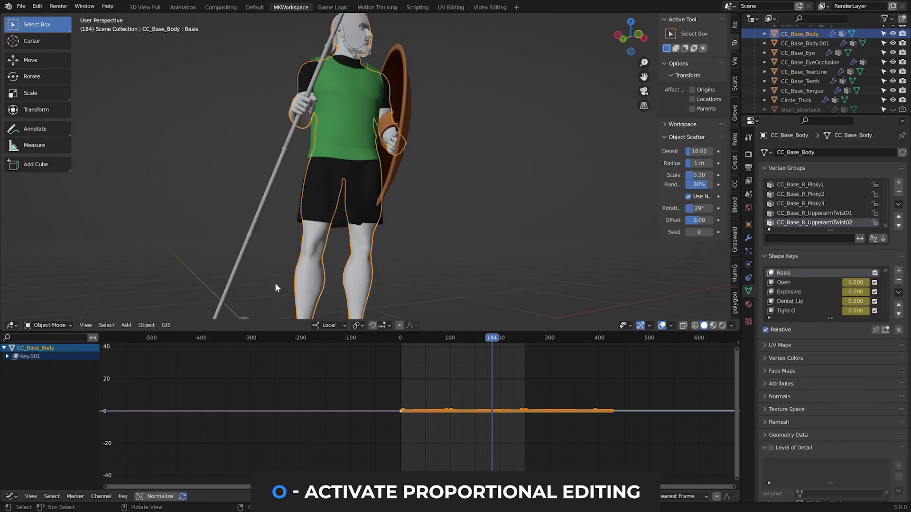
# Add a new shape key to CC_Base_Body and raise its value to the maximum.
pyautogui.click(896, 271)
pyautogui.moveTo(835, 341); pyautogui.dragTo(892, 341)
pyautogui.doubleClick(792, 311)
# Reposition the cuirass along its local axis to correct its fit at the chest and back.
pyautogui.moveTo(380, 190); pyautogui.dragTo(403, 223, button='middle')
pyautogui.press('g')
pyautogui.press('z')
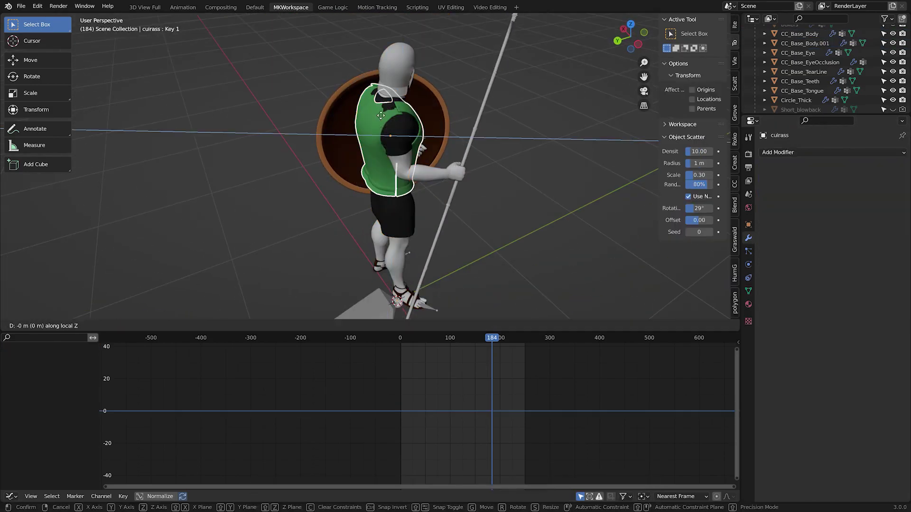
pyautogui.press('y')
pyautogui.click(417, 145)
pyautogui.moveTo(417, 145); pyautogui.dragTo(391, 132, button='middle')
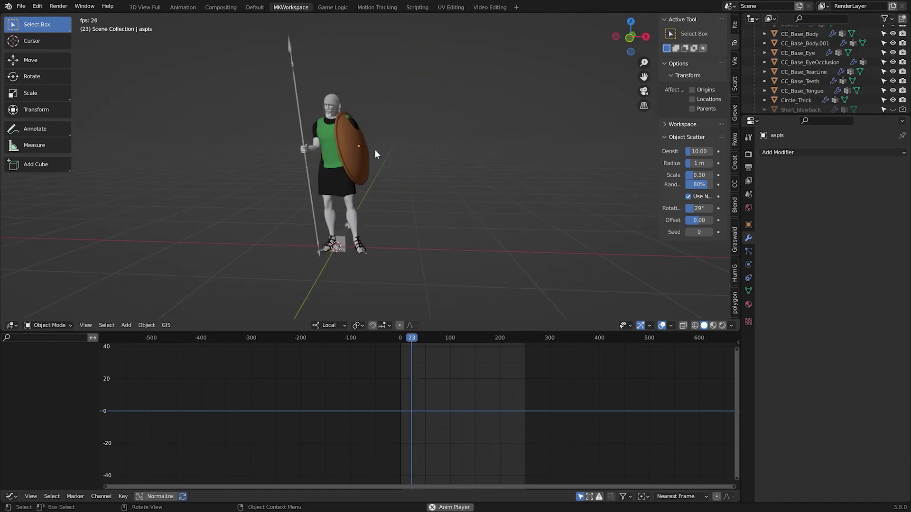
# At frame 152, shift the aspis along its local Z axis and rotate it on the forearm.
pyautogui.scroll(3, 374, 149)
pyautogui.press('g')
pyautogui.press('z')
pyautogui.press('z')
pyautogui.press('r')
pyautogui.press('x')
pyautogui.press('x')
pyautogui.press('Escape')
pyautogui.press('r')
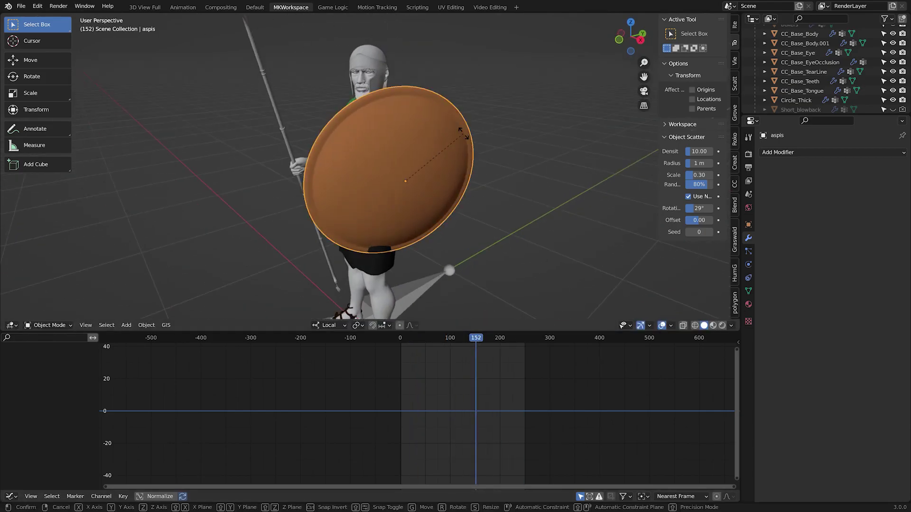
pyautogui.press('Return')
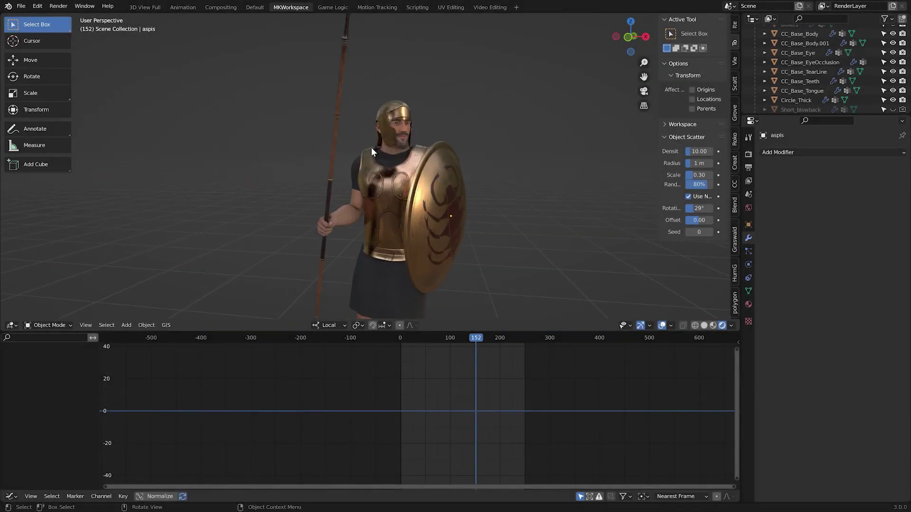
# Switch the scene's render engine to Cycles.
pyautogui.moveTo(371, 147); pyautogui.dragTo(328, 143, button='middle')
pyautogui.click(748, 154)
pyautogui.click(863, 152)
pyautogui.click(823, 176)
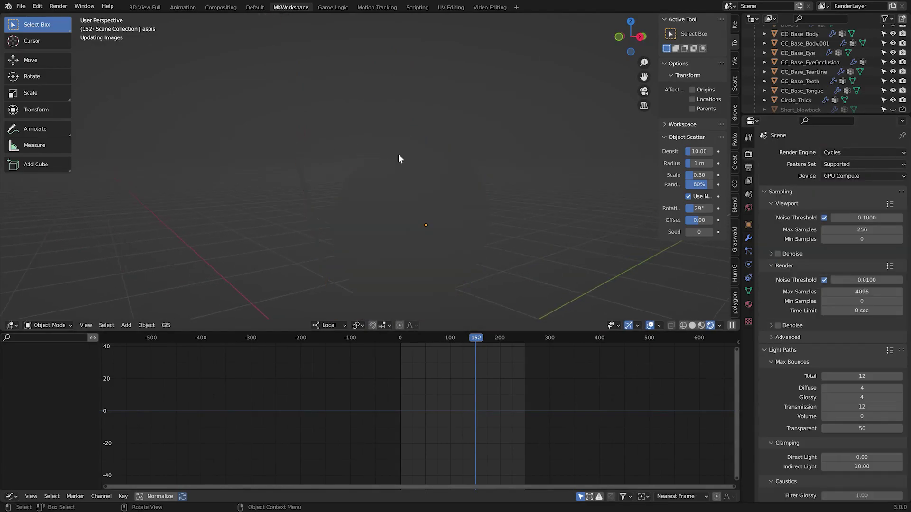
# Scale the aspis down by a factor of about 0.895.
pyautogui.moveTo(389, 151); pyautogui.dragTo(280, 147, button='middle')
pyautogui.scroll(4, 383, 152)
pyautogui.scroll(-5, 387, 173)
pyautogui.press('s')
pyautogui.click(483, 177)
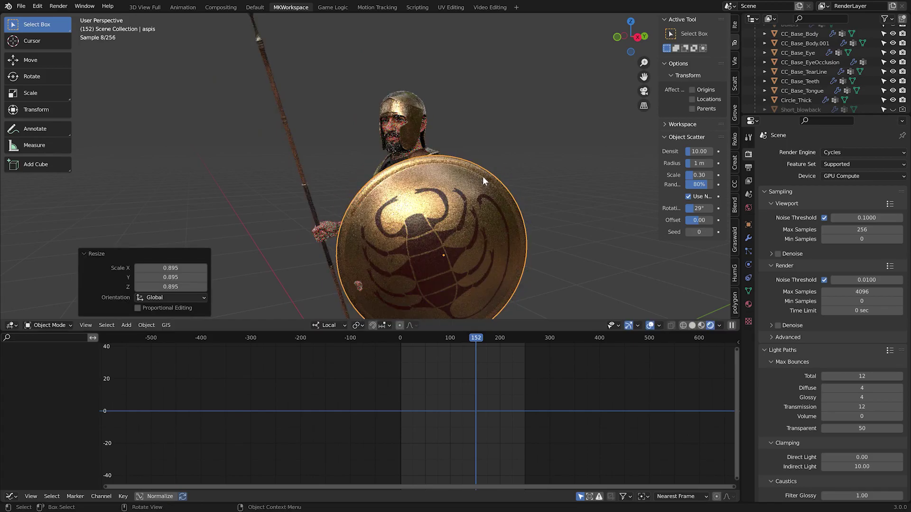
pyautogui.scroll(3, 483, 175)
pyautogui.hotkey('alt', 'a')
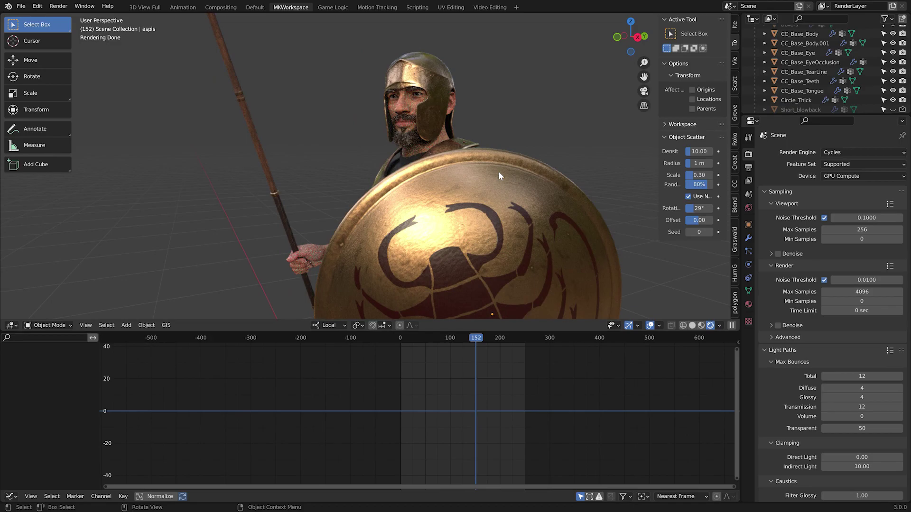
pyautogui.scroll(-4, 496, 173)
pyautogui.moveTo(494, 175); pyautogui.dragTo(514, 162, button='middle')
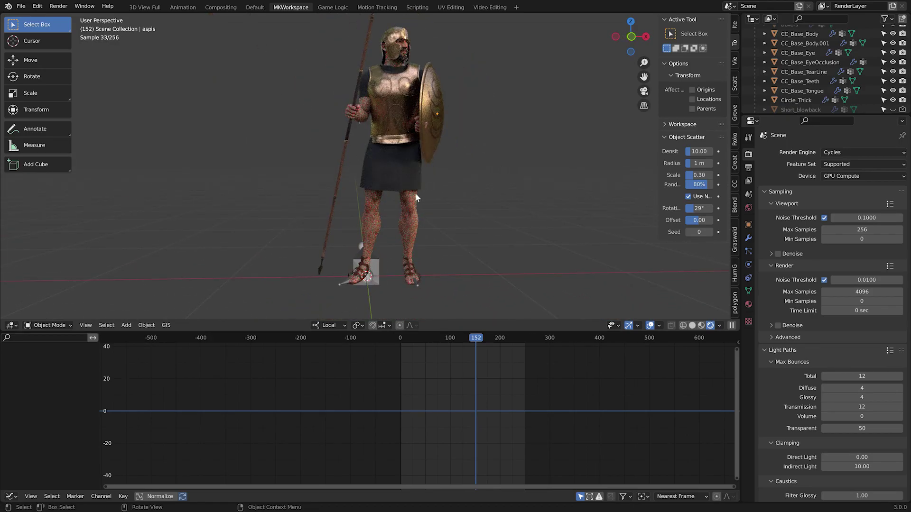
# Rotate the aspis about 92.5° around its local Z axis, turning its scorpion emblem.
pyautogui.moveTo(410, 186); pyautogui.dragTo(315, 212, button='middle')
pyautogui.moveTo(382, 170); pyautogui.dragTo(385, 181)
pyautogui.press('r')
pyautogui.press('y')
pyautogui.press('y')
pyautogui.click(469, 108)
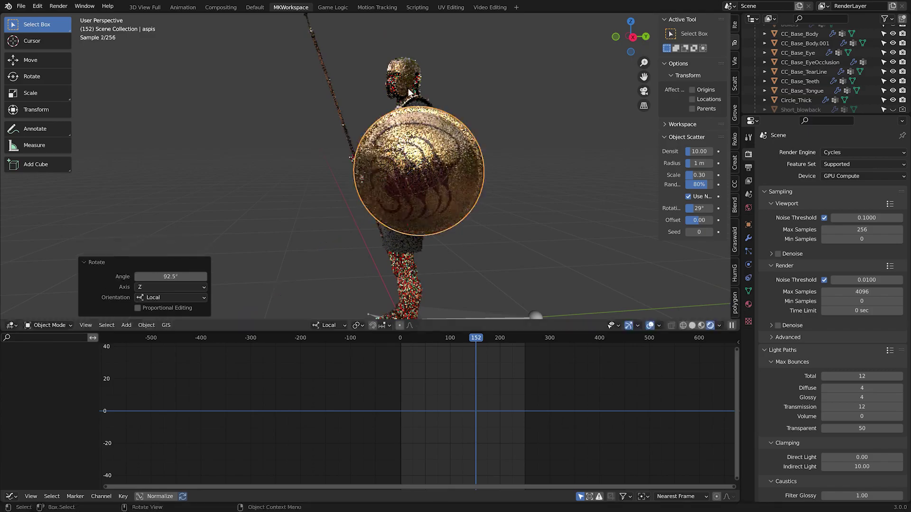
# Slide the aspis along its Y axis toward the warrior's front, then deselect it.
pyautogui.press('g')
pyautogui.press('y')
pyautogui.press('y')
pyautogui.click(383, 122)
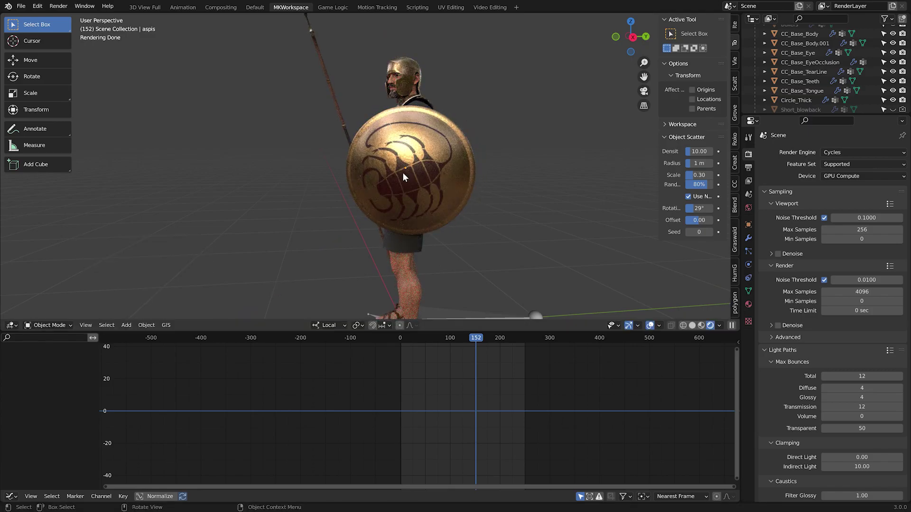
# Play the animation from frame 152 to 222 in the rendered view and inspect the helmet and shoulders up close.
pyautogui.press('space')
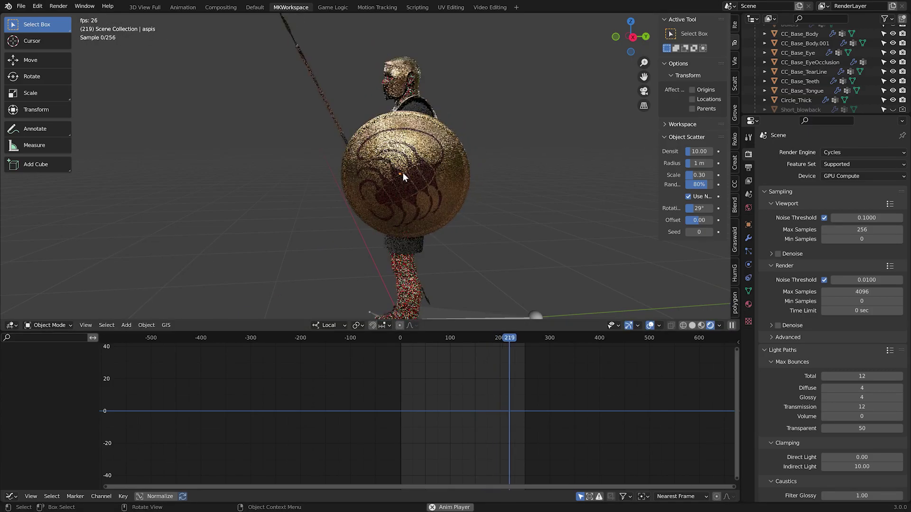
pyautogui.press('space')
pyautogui.keyDown('shift'); pyautogui.moveTo(402, 172); pyautogui.dragTo(398, 222, button='middle'); pyautogui.keyUp('shift')
pyautogui.scroll(4, 398, 222)
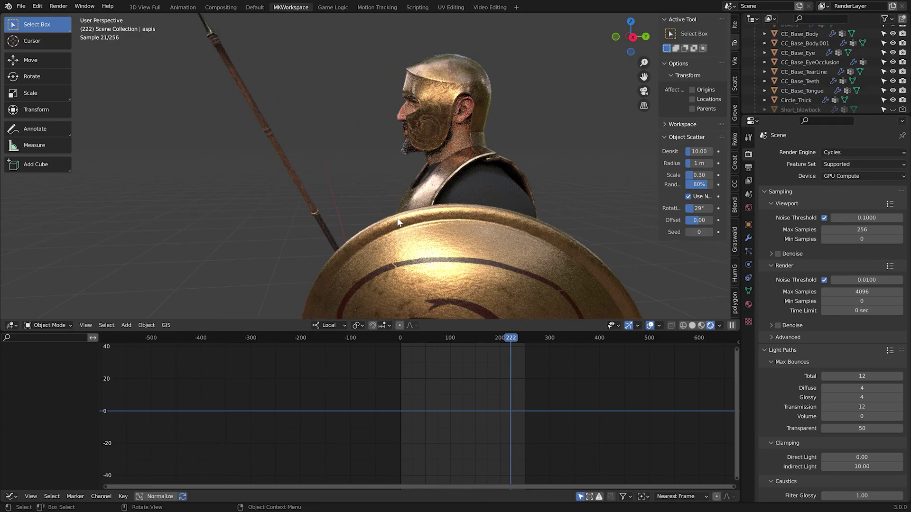